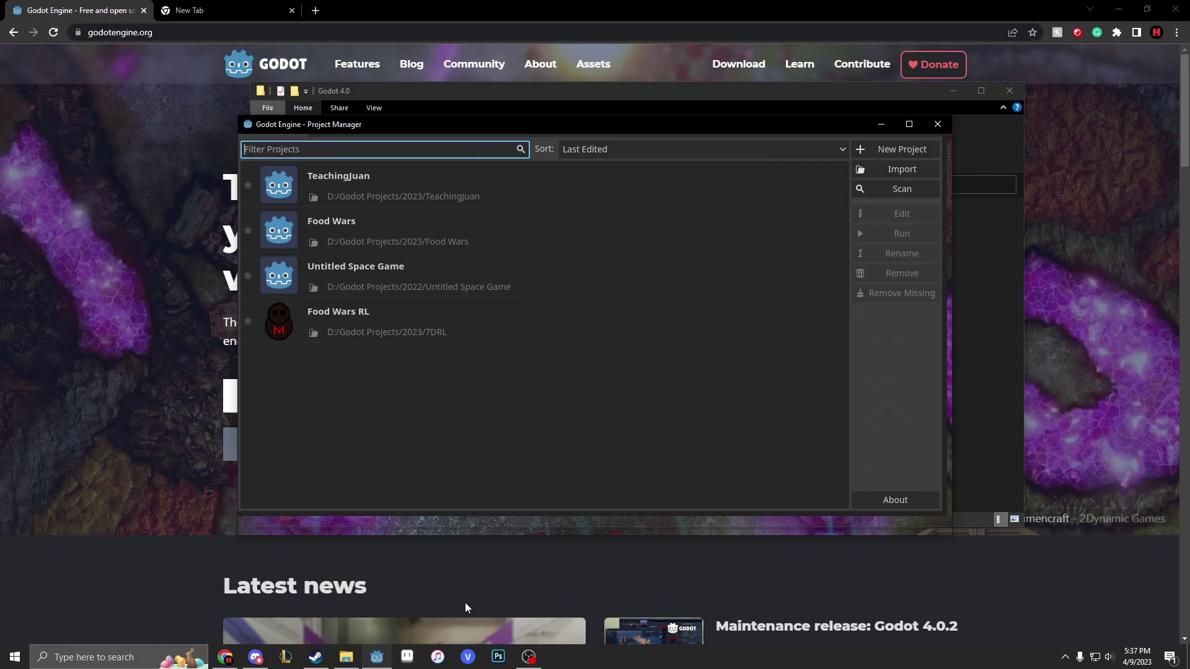
Move the old Godot 4.0 Project Manager aside, bringing the Godot homepage and Godot 4.0 folder forward
left_click_drag(644, 122, 676, 144)
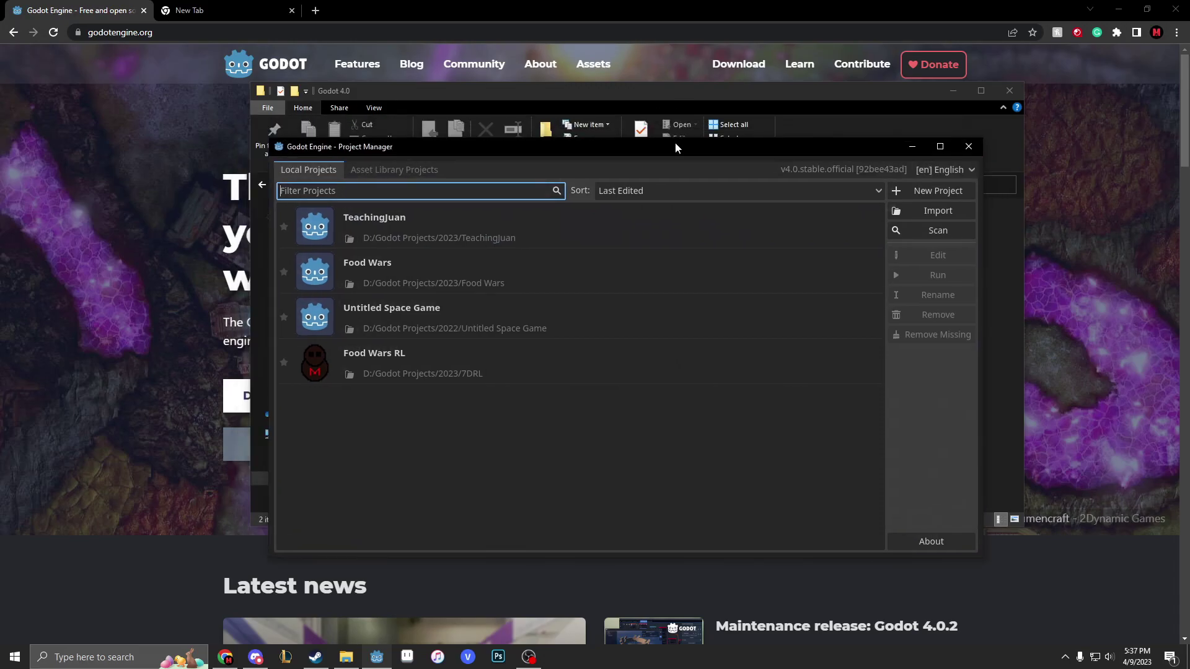
left_click(126, 214)
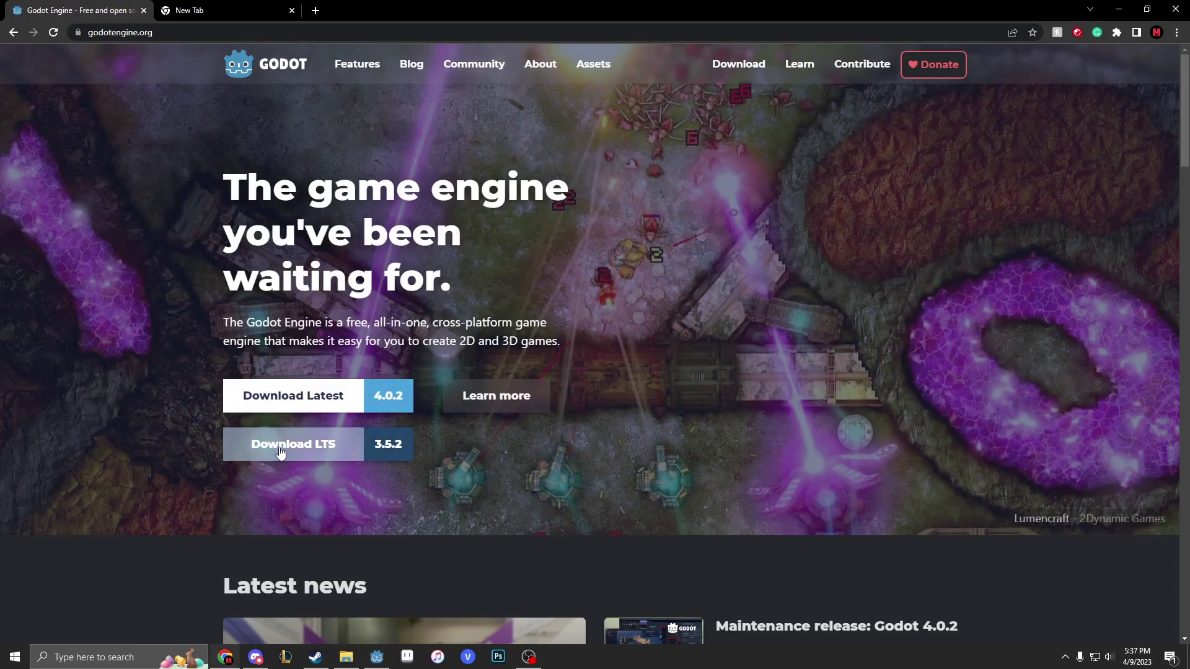
left_click(346, 657)
Unpin the old Godot from the taskbar and delete both Godot 4.0 executables
left_click(377, 656)
left_click(377, 656)
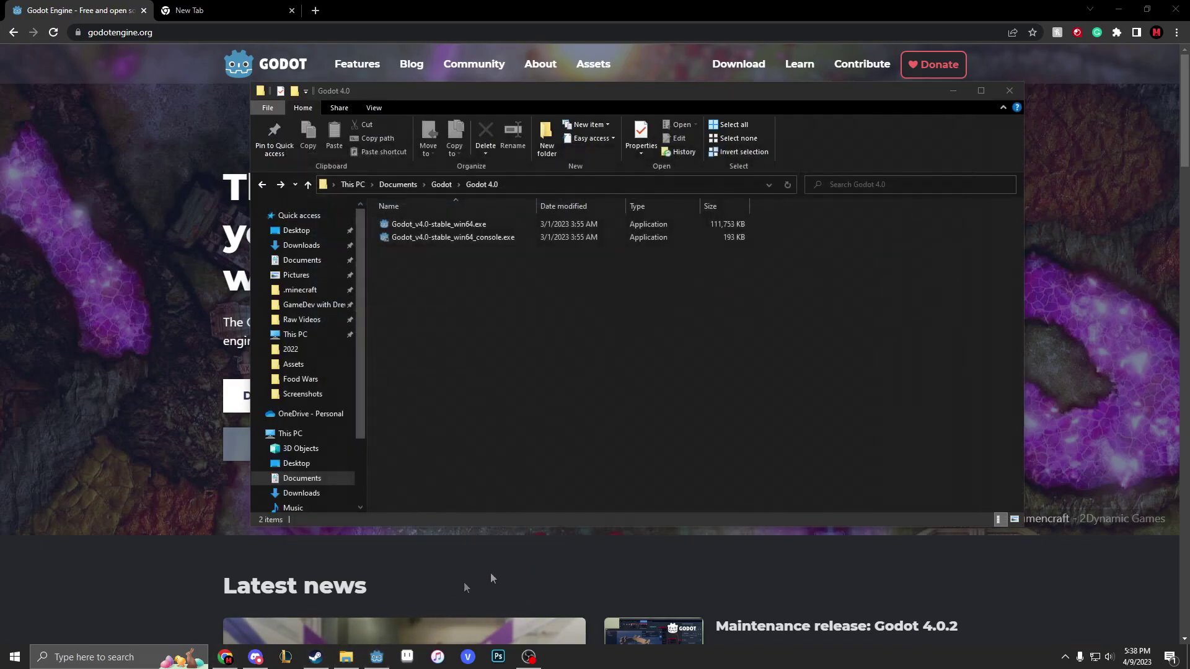
mouse_move(381, 652)
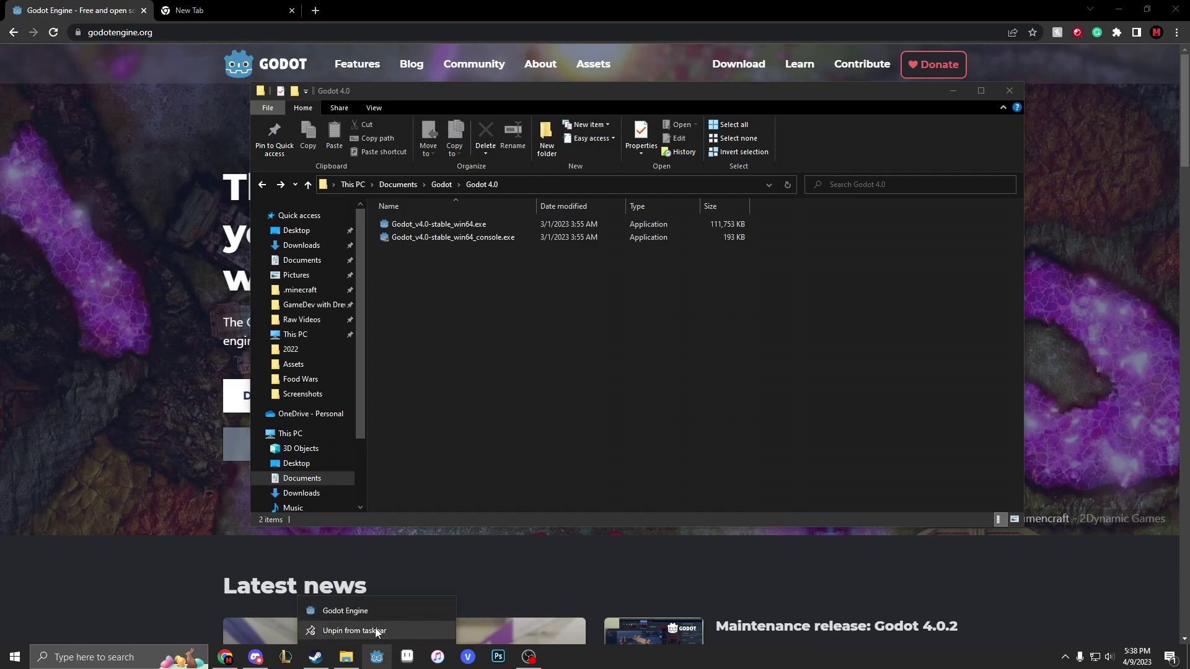
left_click(451, 614)
left_click_drag(493, 388, 501, 154)
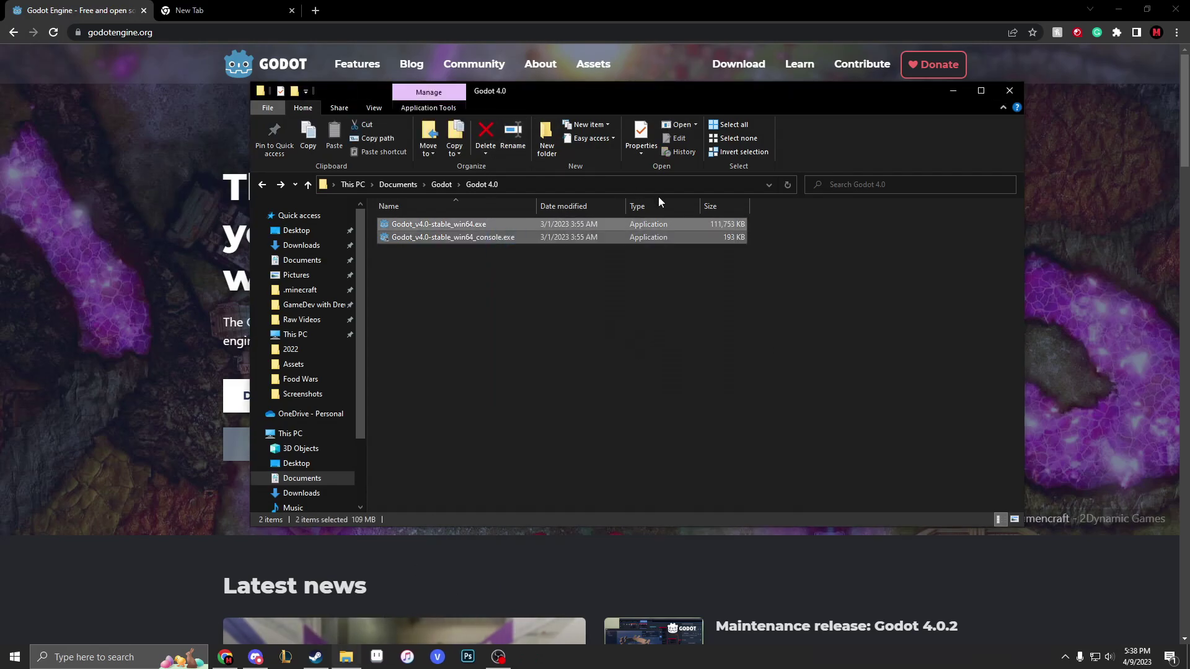
key("Delete")
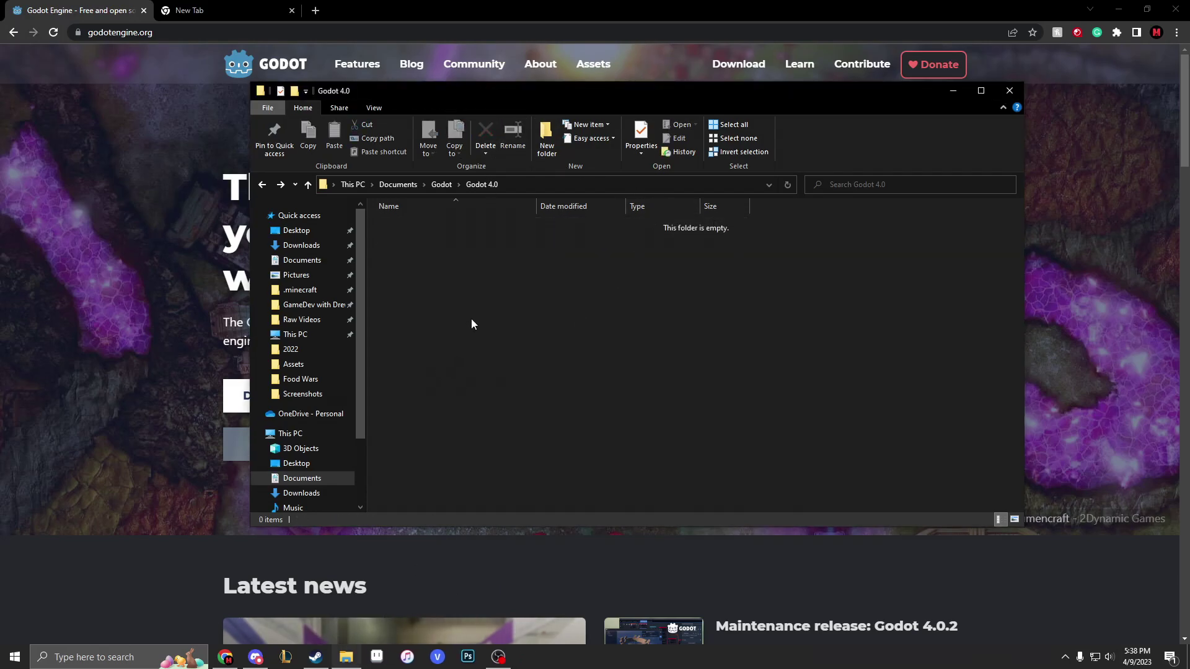
Download the Godot 4.0.2 Windows zip from godotengine.org and open the archive
left_click(490, 7)
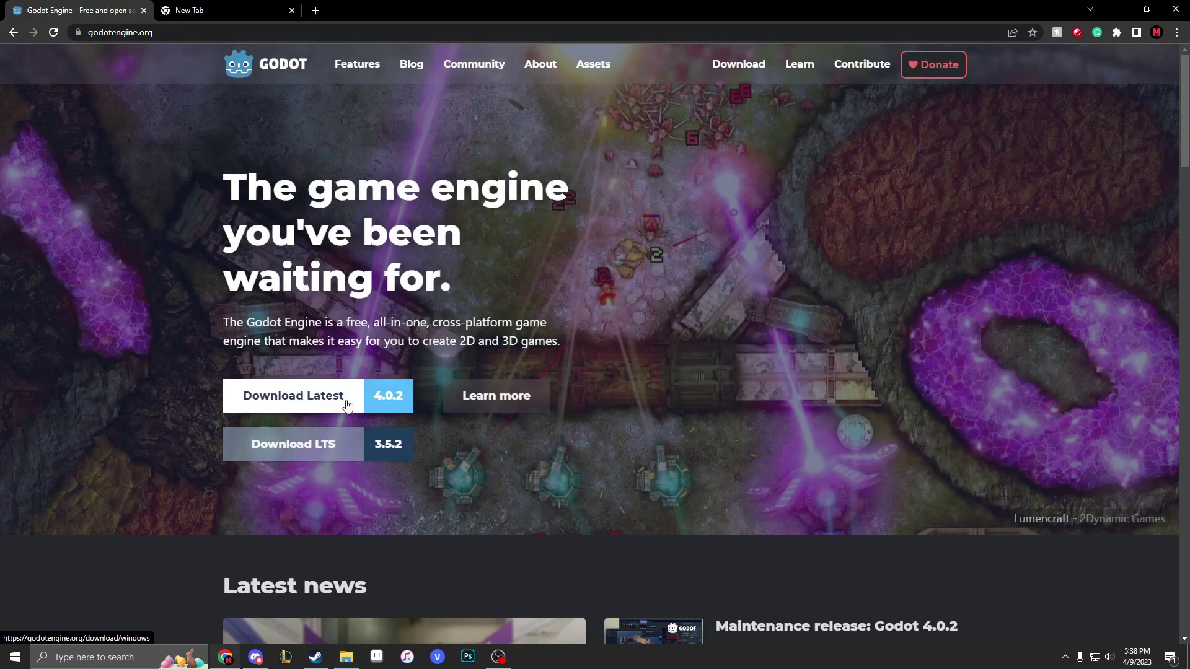
left_click(328, 398)
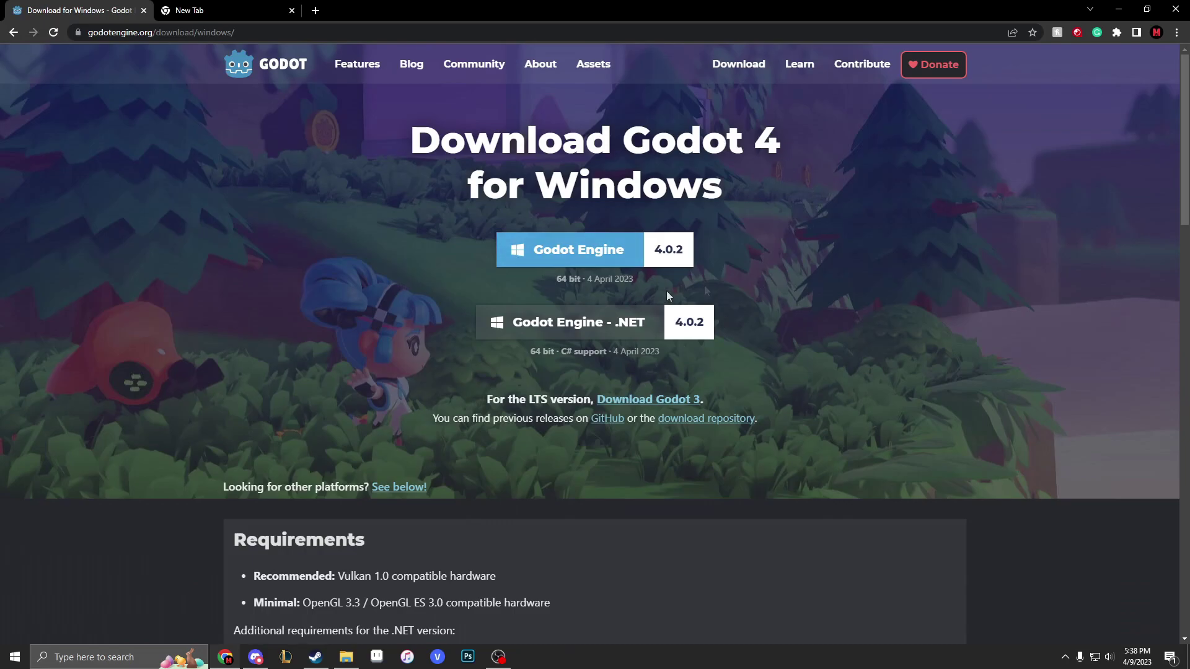
left_click(607, 253)
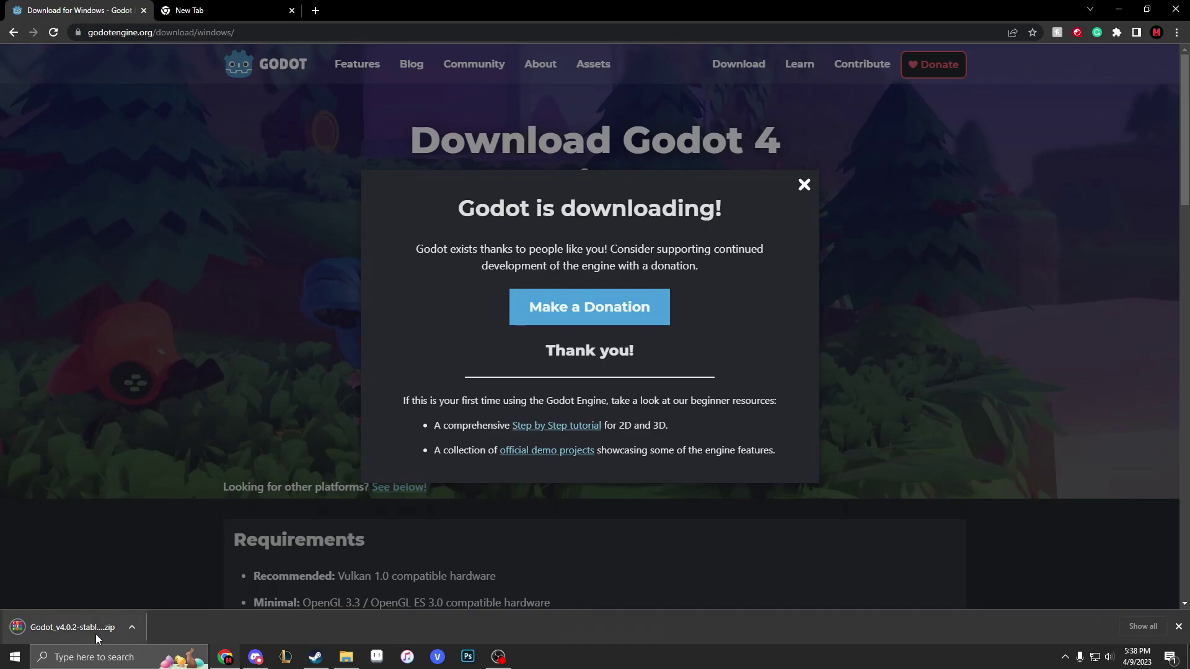
left_click(62, 626)
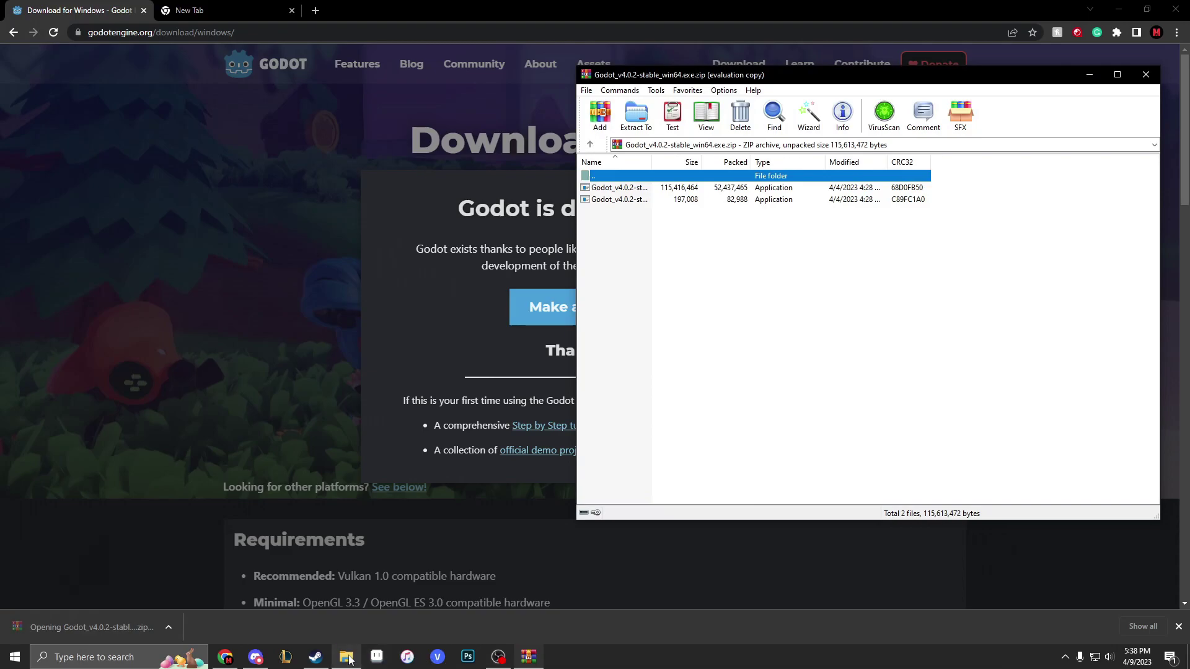
Extract both Godot 4.0.2 executables from the WinRAR archive into the Godot 4.0 folder
left_click(346, 657)
left_click(690, 291)
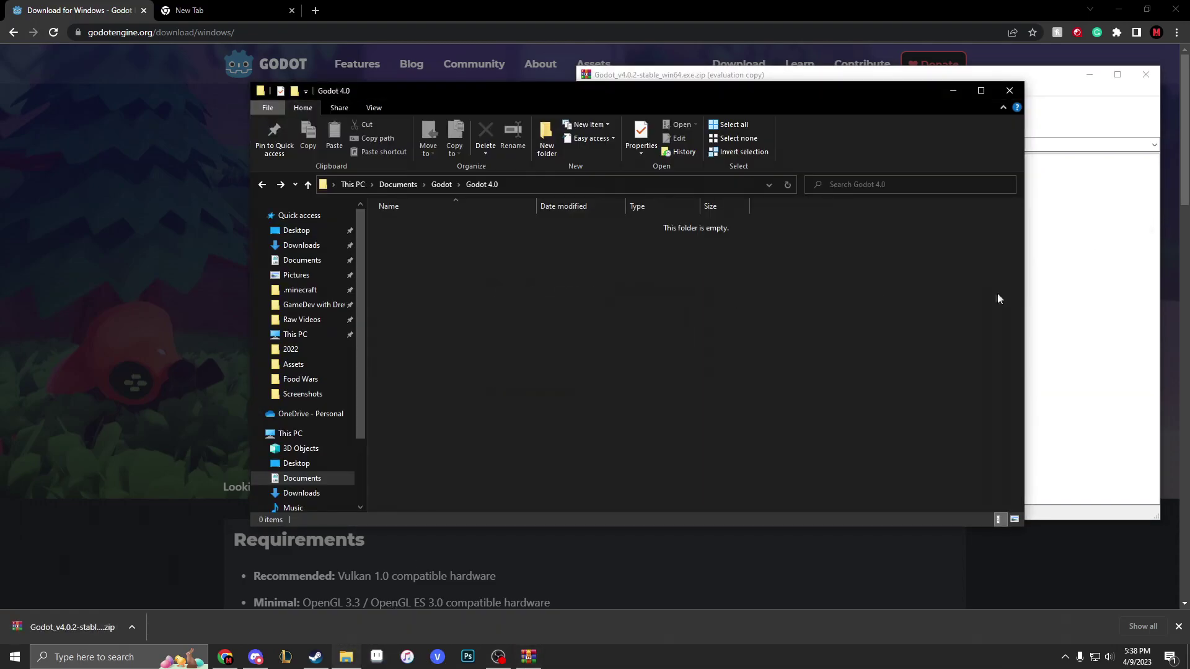
left_click(1046, 299)
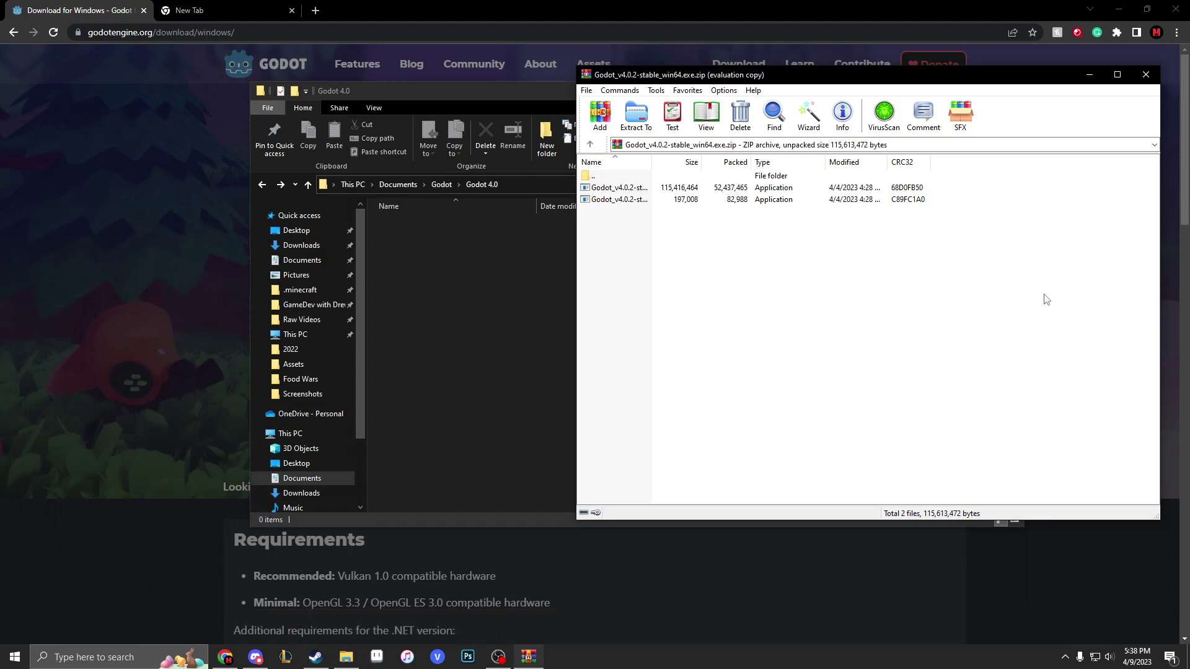
left_click_drag(672, 263, 461, 268)
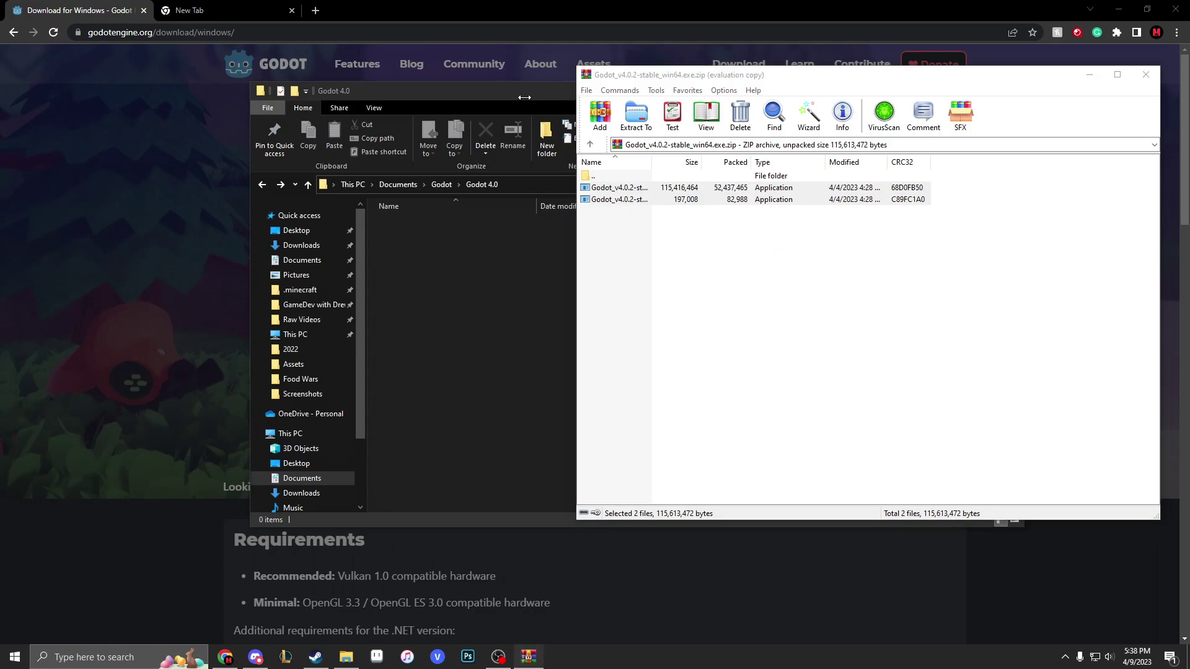
left_click(524, 96)
Pin Godot_v4.0.2-stable_win64.exe to the taskbar and close the folder, archive and download message
left_click(441, 227)
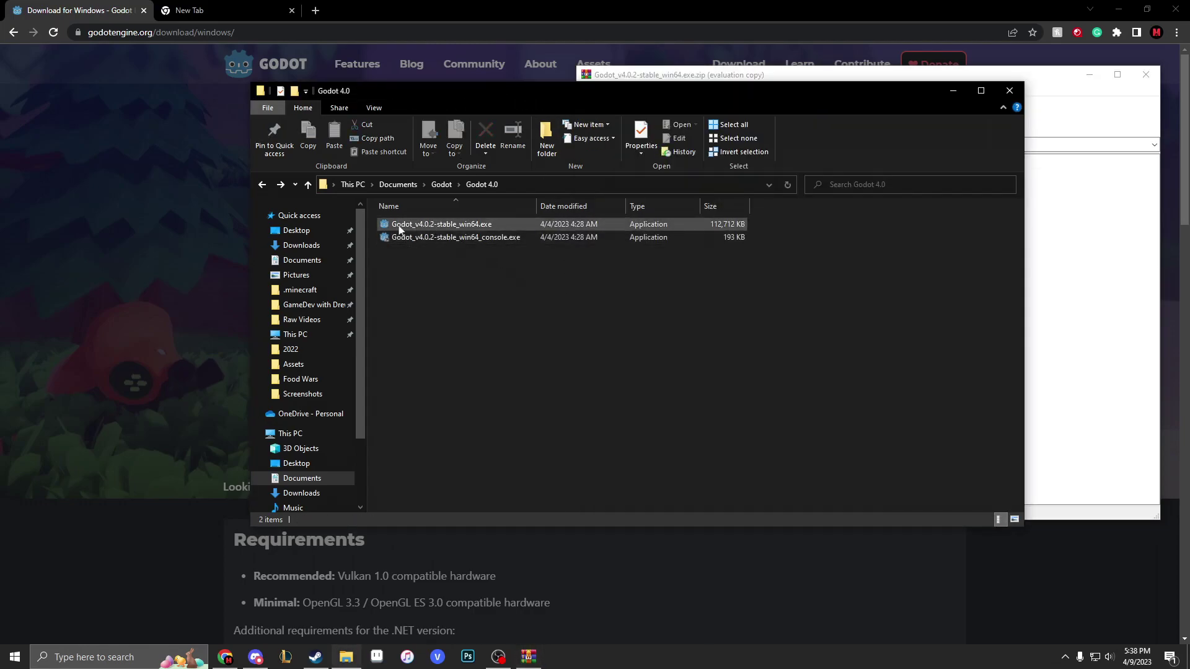
left_click_drag(399, 225, 388, 659)
left_click(1010, 91)
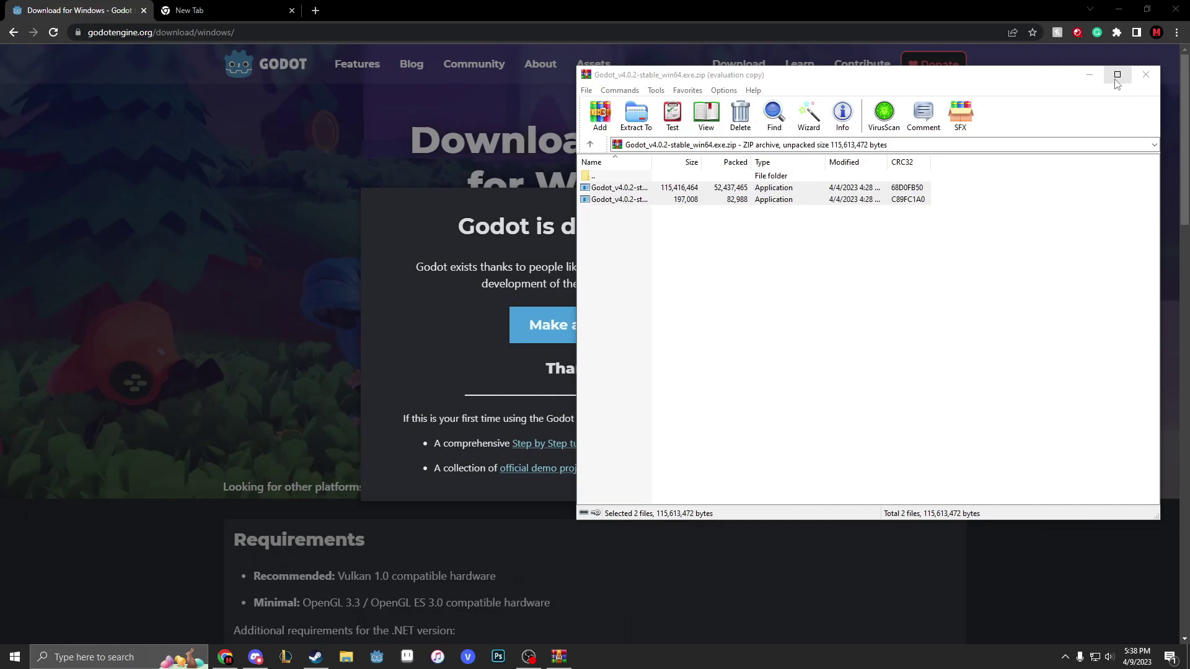
left_click(1134, 75)
left_click(803, 203)
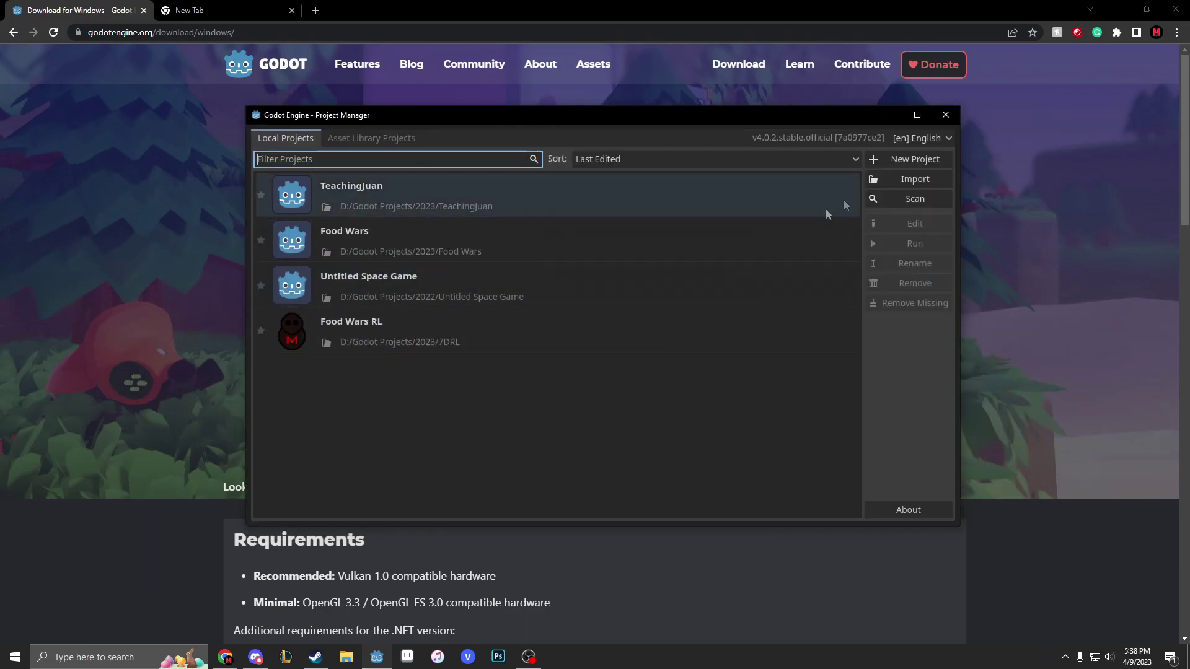
Start a new project in the Godot 4.0.2 Project Manager
left_click(899, 158)
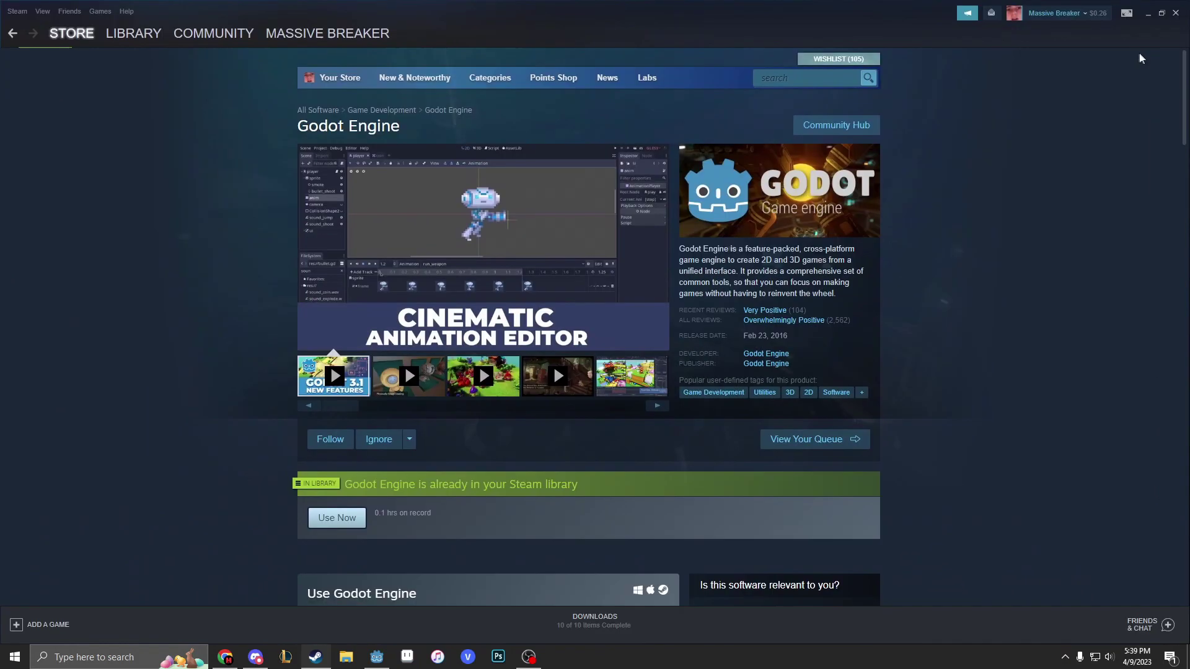
scroll(935, 306, "down", 3)
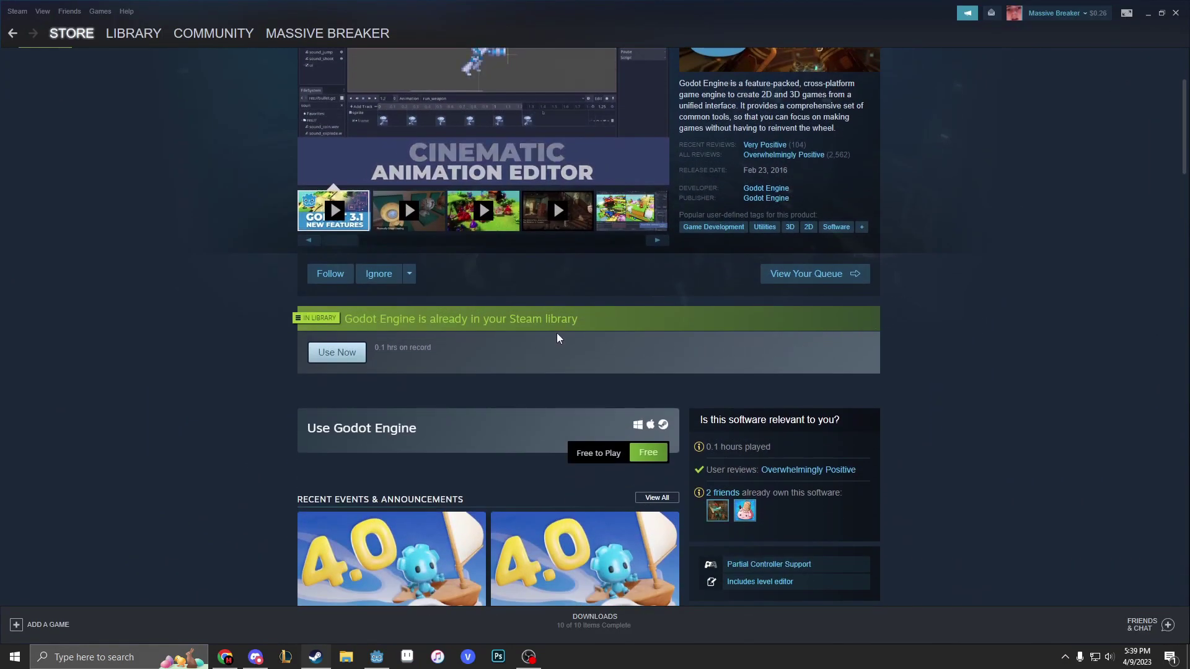
scroll(556, 335, "down", 2)
scroll(528, 313, "up", 1)
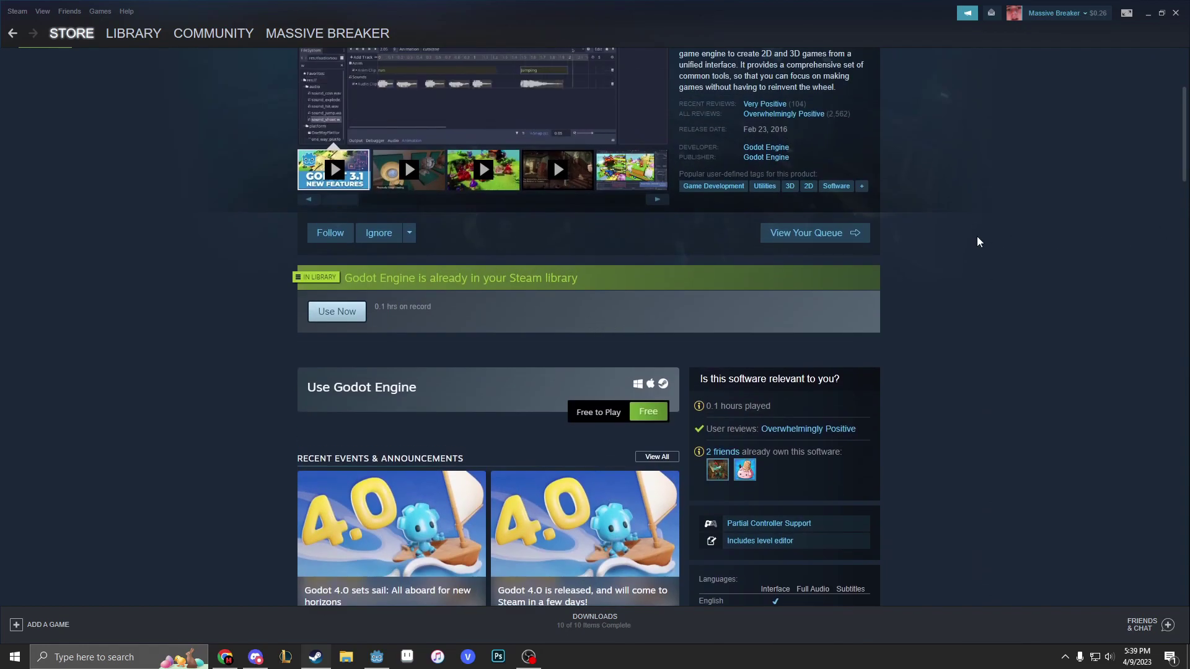
scroll(978, 241, "down", 2)
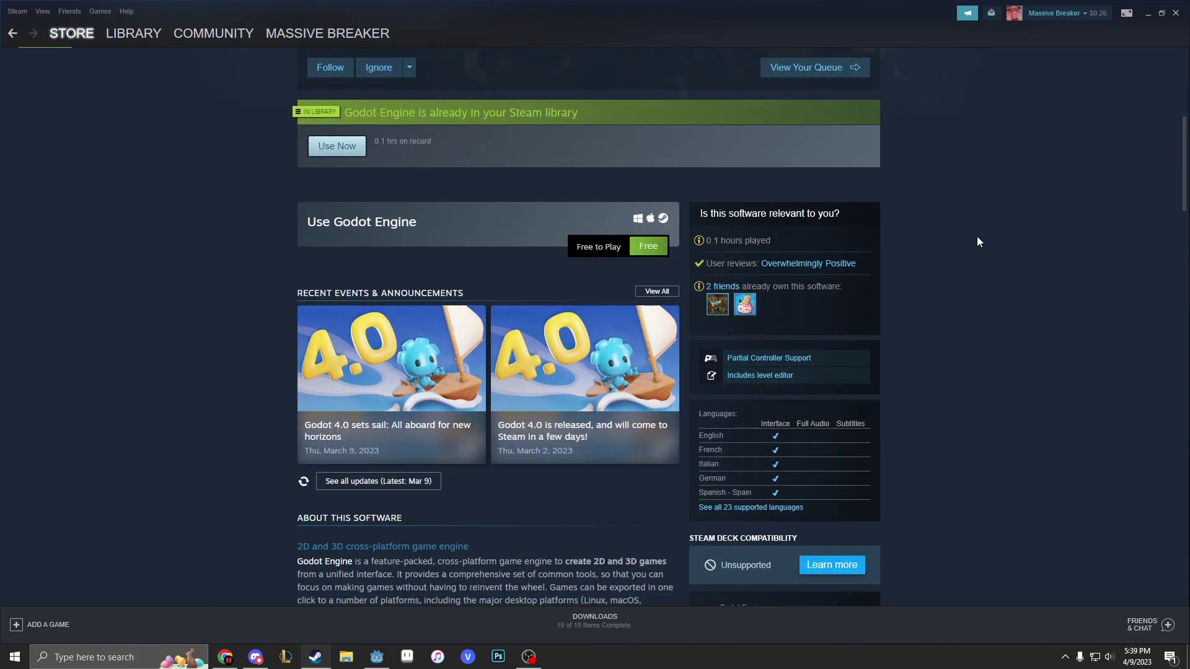
scroll(978, 241, "down", 1)
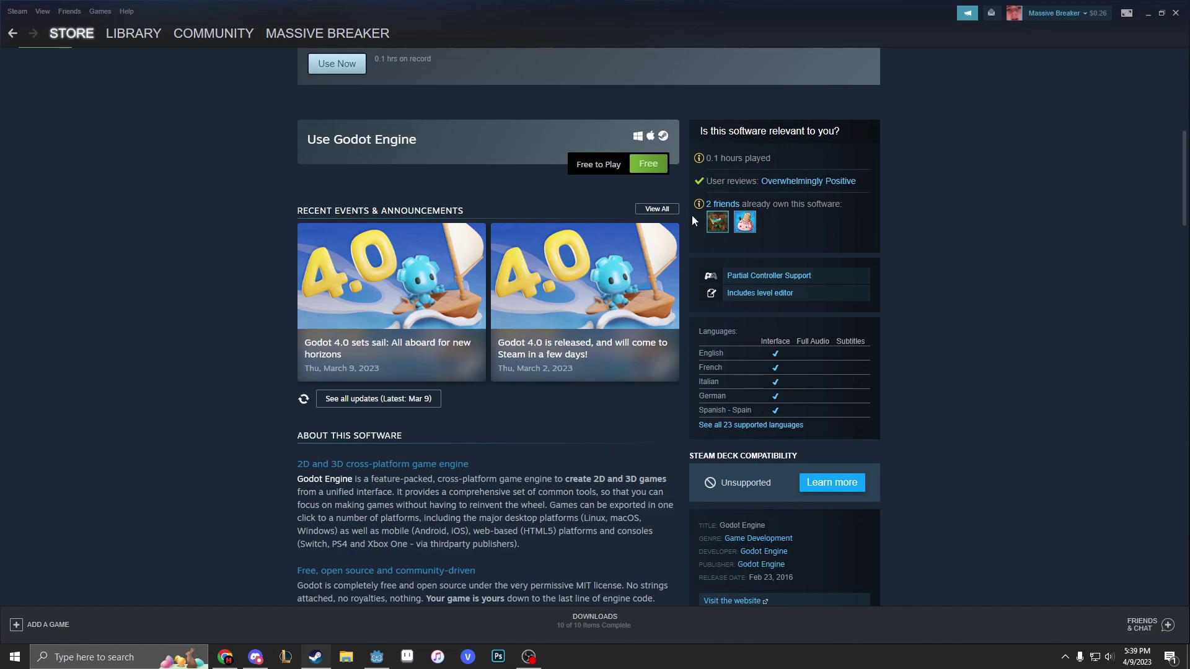
scroll(589, 186, "down", 2)
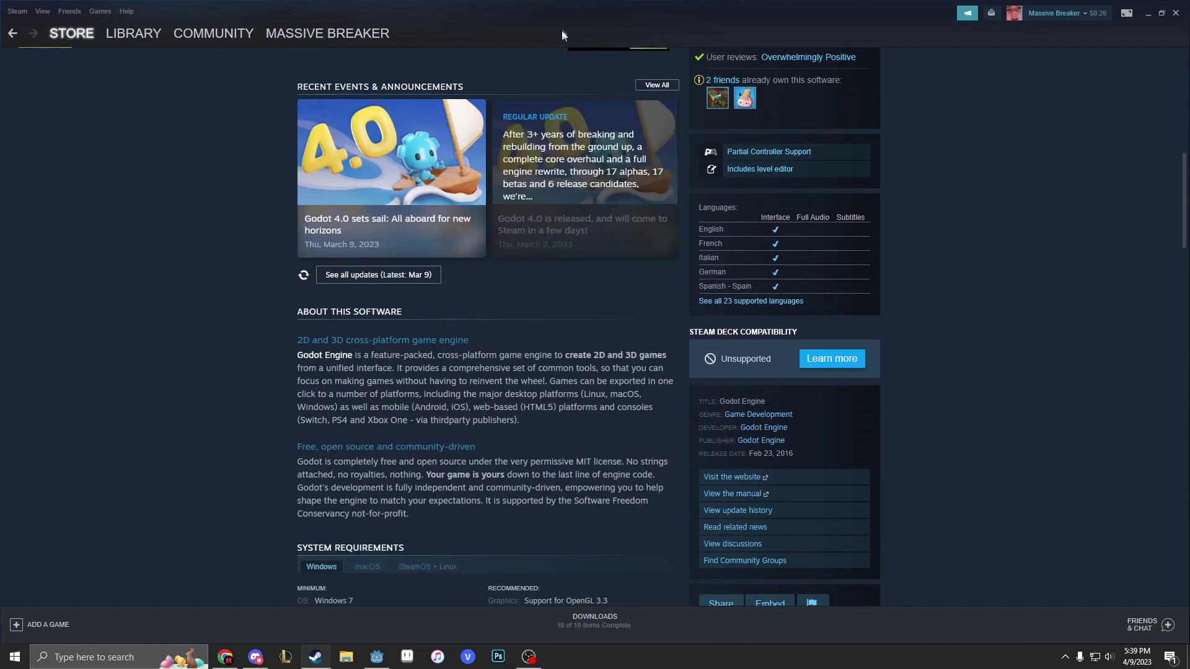
scroll(630, 309, "down", 3)
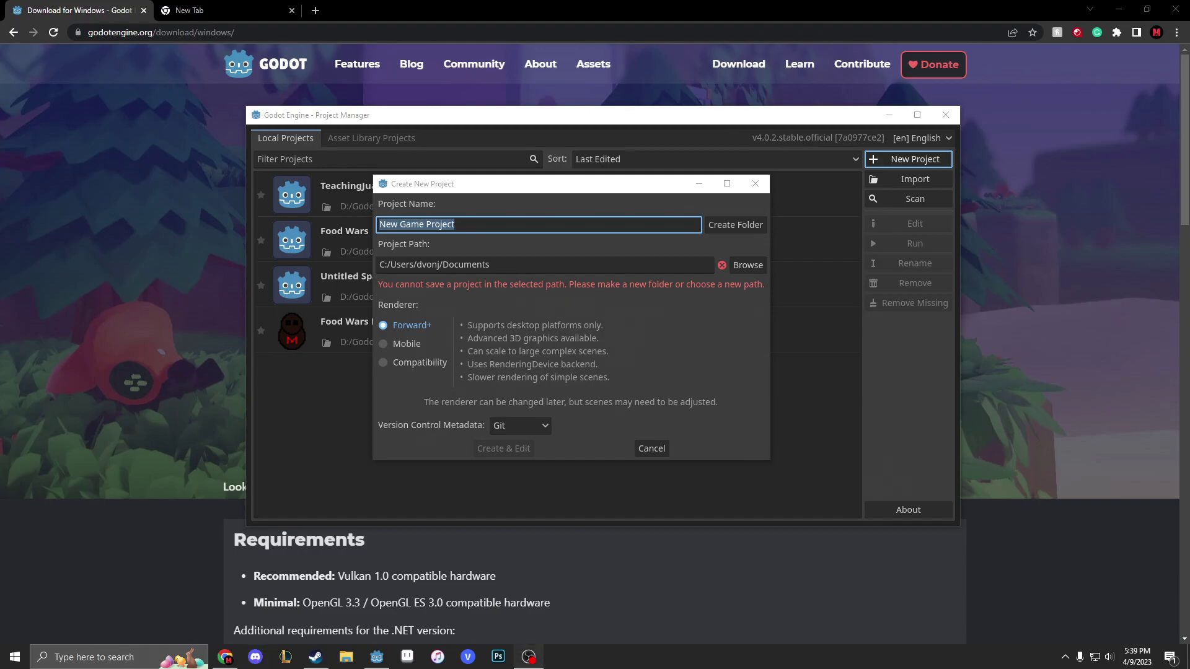
Set the new project's location to D:/Godot Projects/2023
left_click(631, 303)
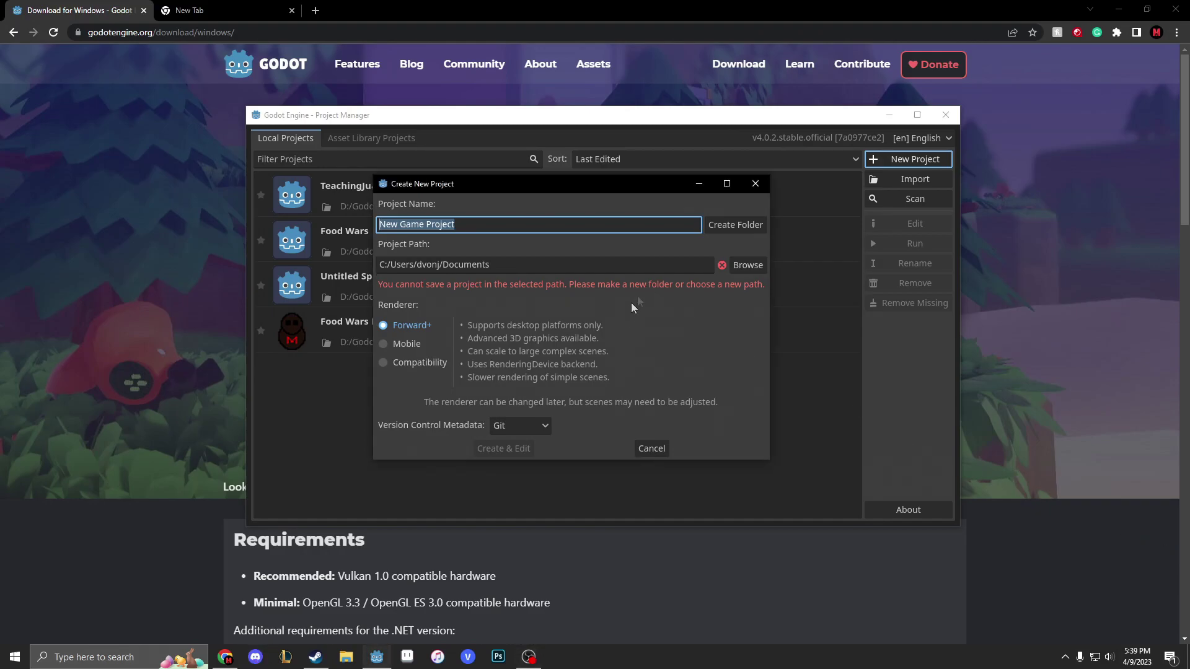
left_click(753, 265)
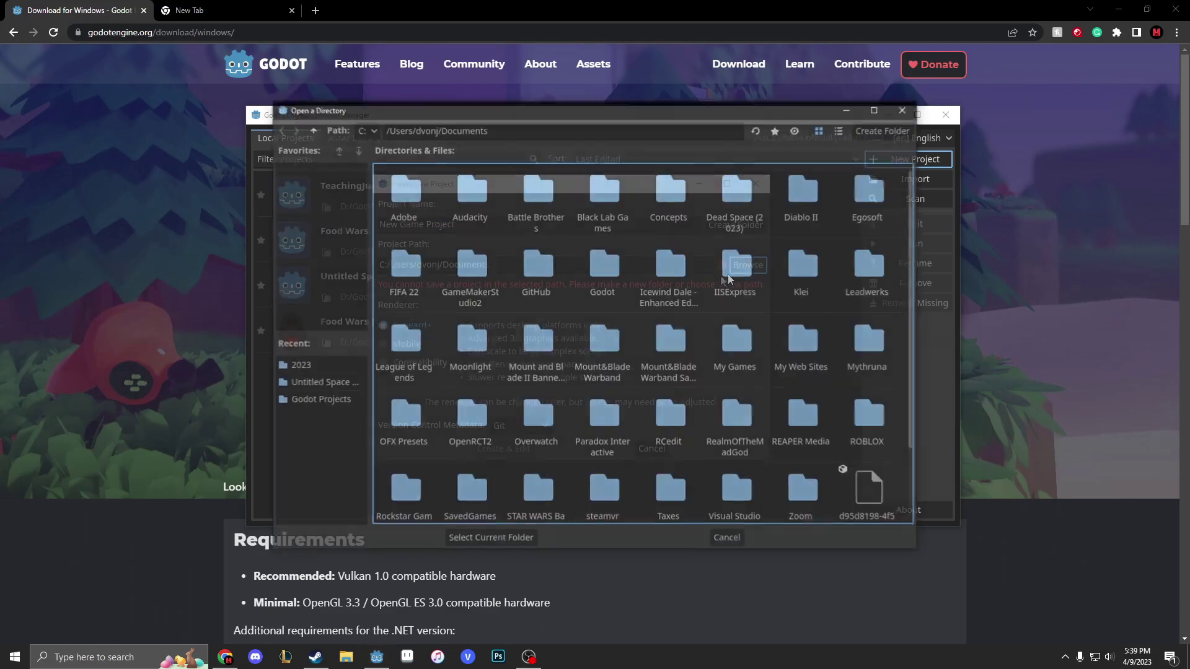
left_click(317, 366)
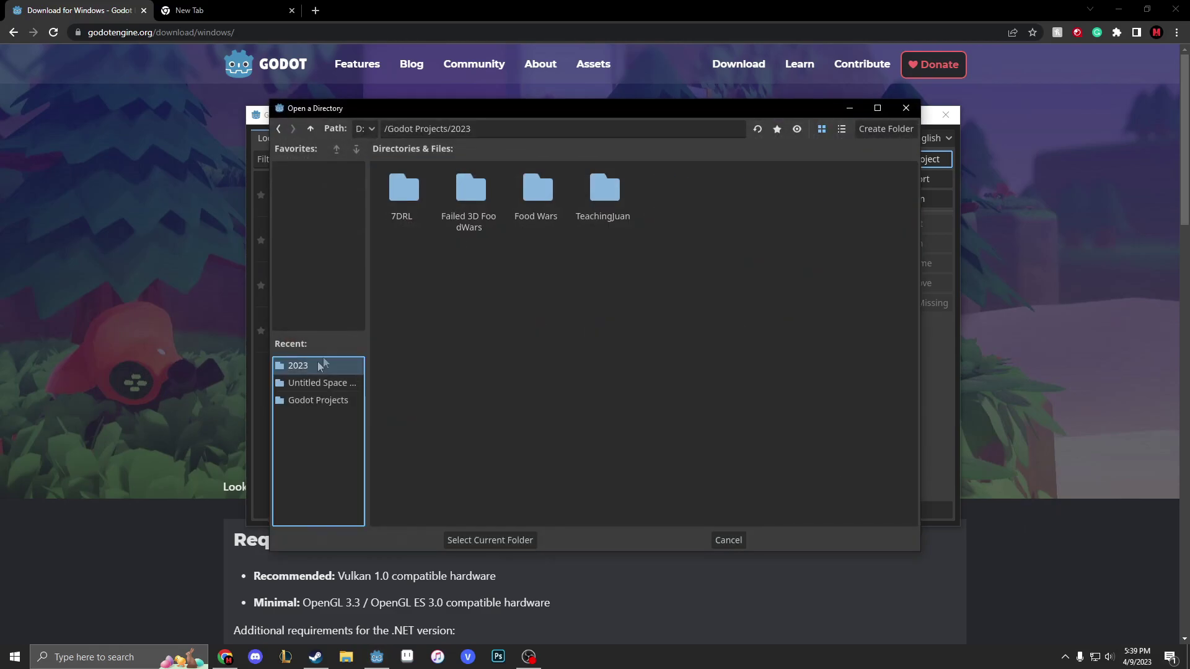
left_click(510, 535)
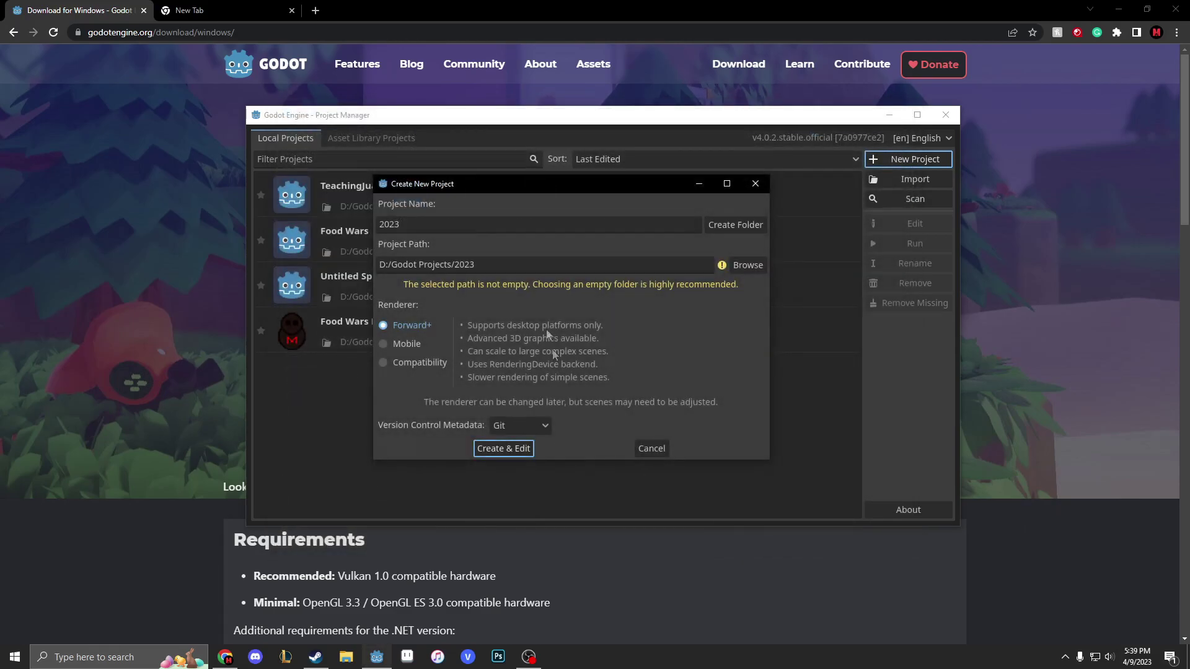
Name the project 4.0Tutorial in its own folder, keep Forward+, and create it
double_click(484, 223)
key("BackSpace")
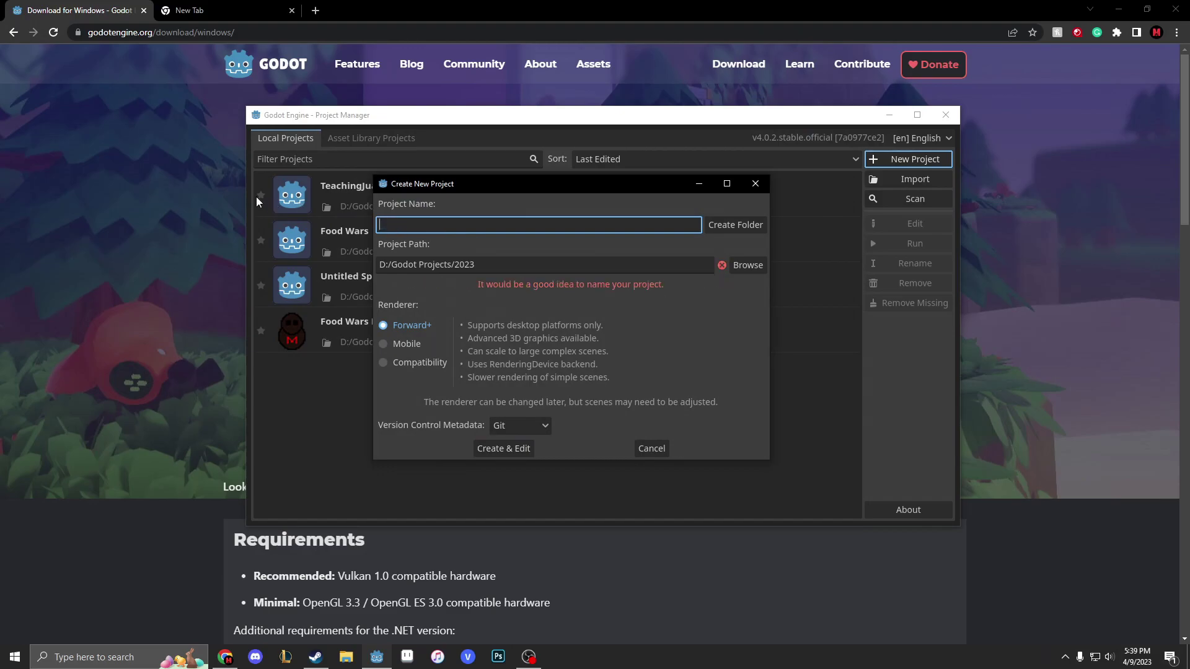
type("4.0")
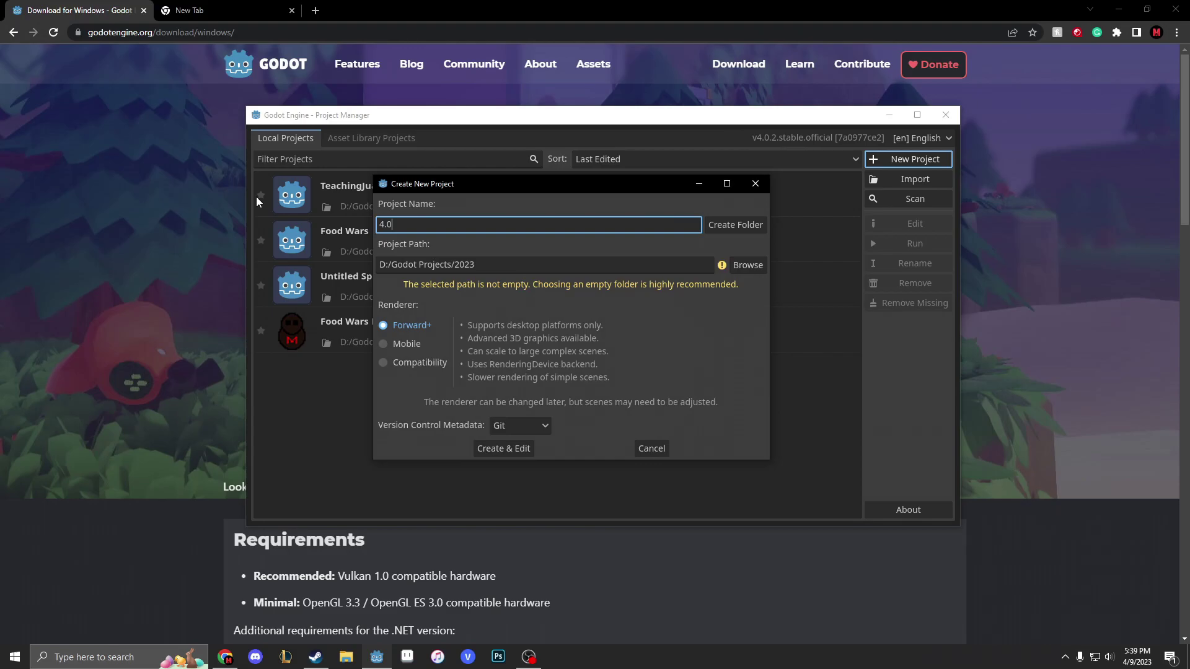
type("Tutorial")
left_click(716, 227)
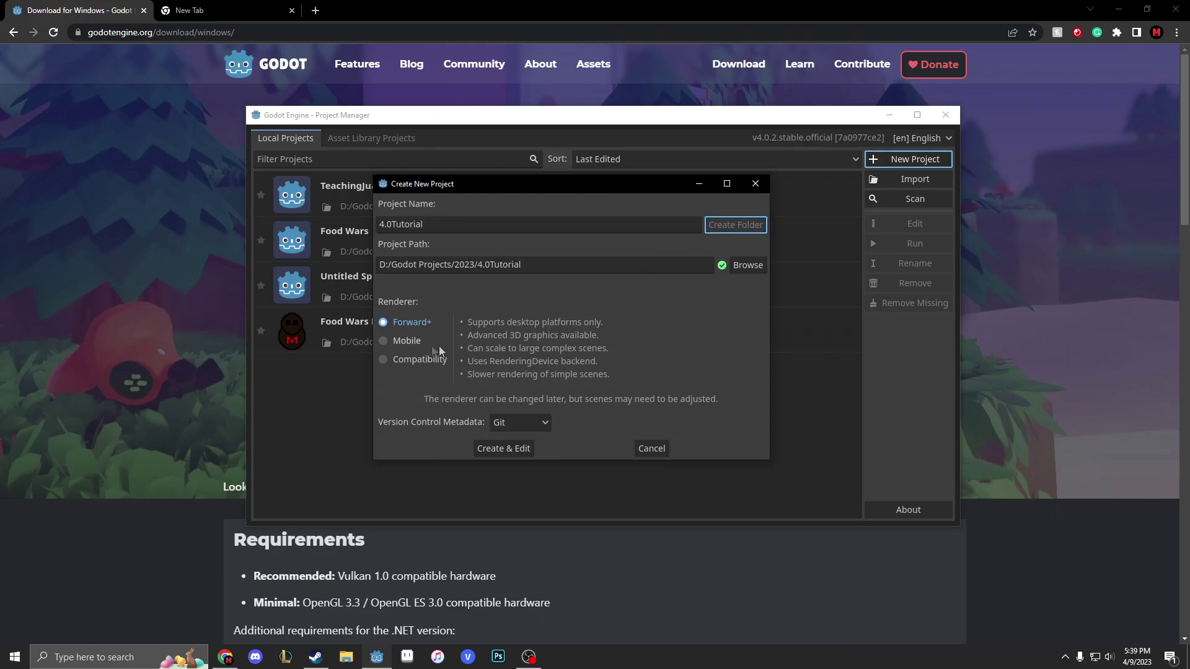
left_click(403, 361)
left_click(407, 322)
left_click(500, 448)
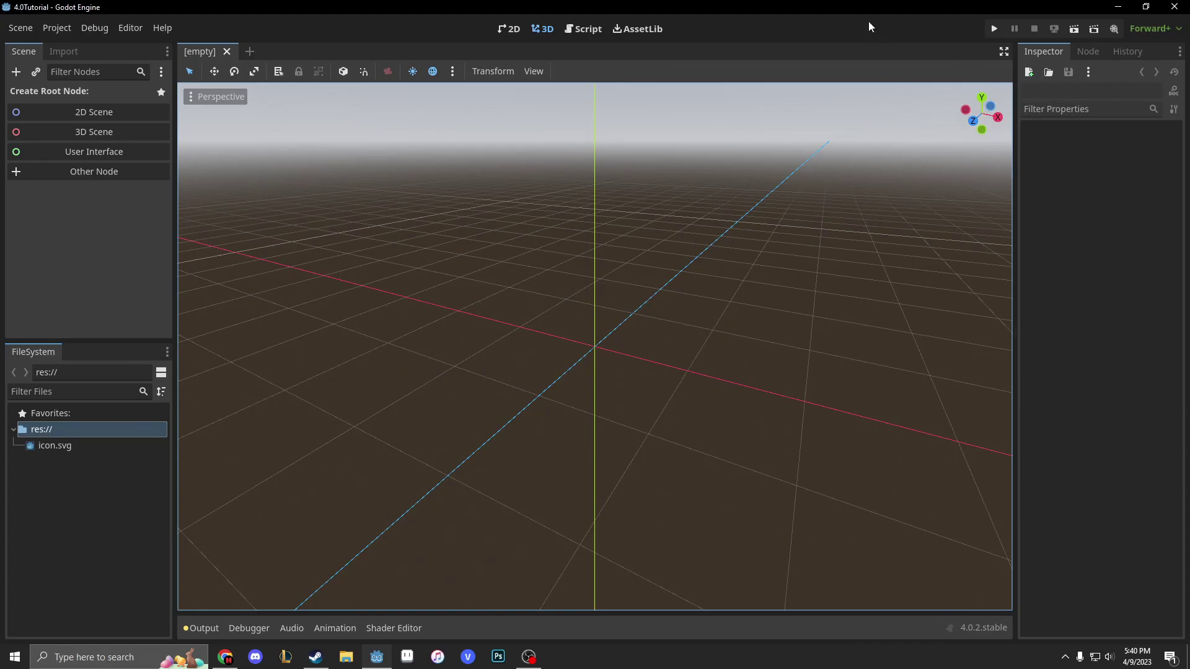
Check the Interface > Theme preset in Editor Settings, keep it Gray, and close the dialog
left_click(123, 31)
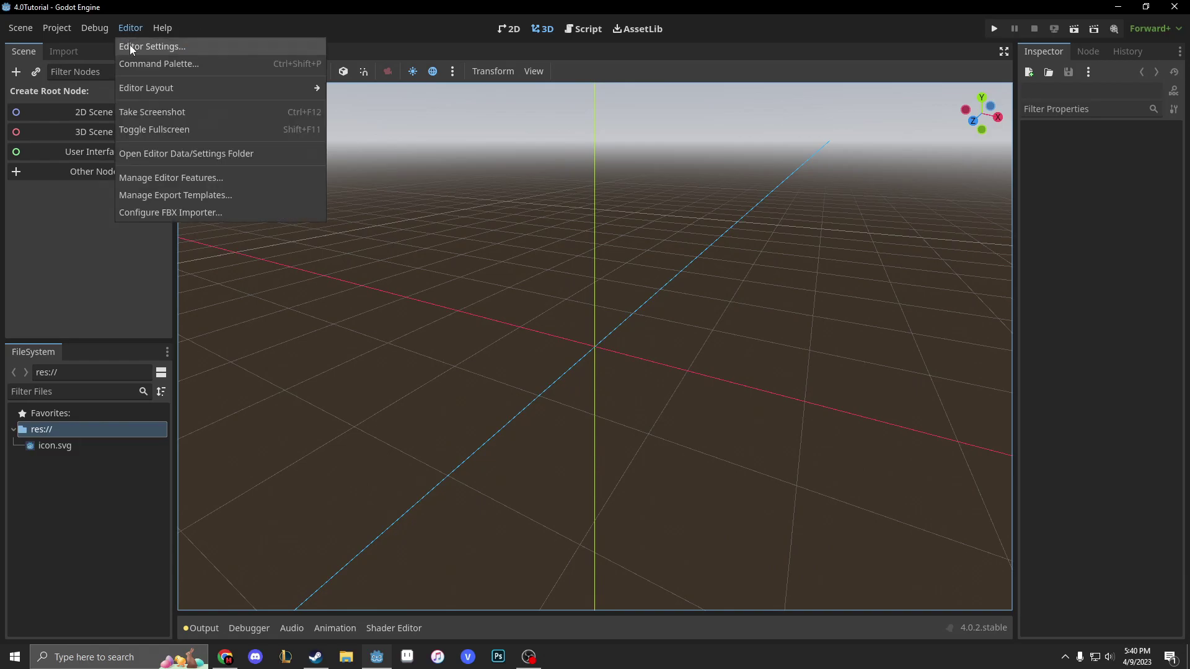
left_click(129, 45)
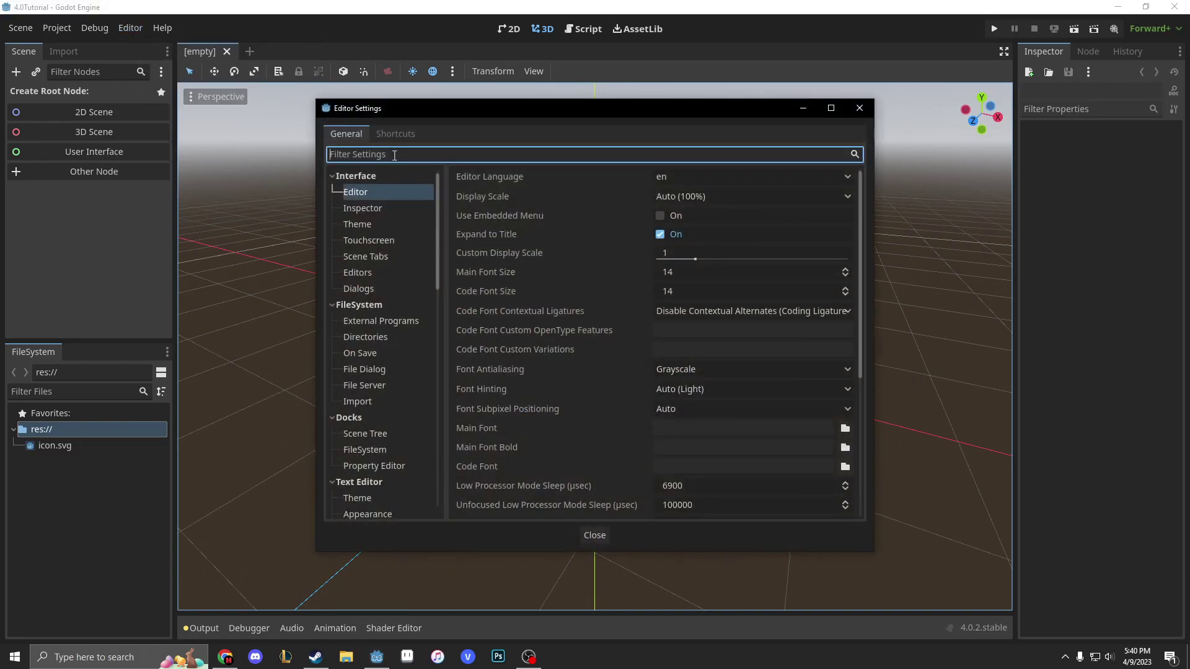
left_click(380, 226)
left_click(709, 178)
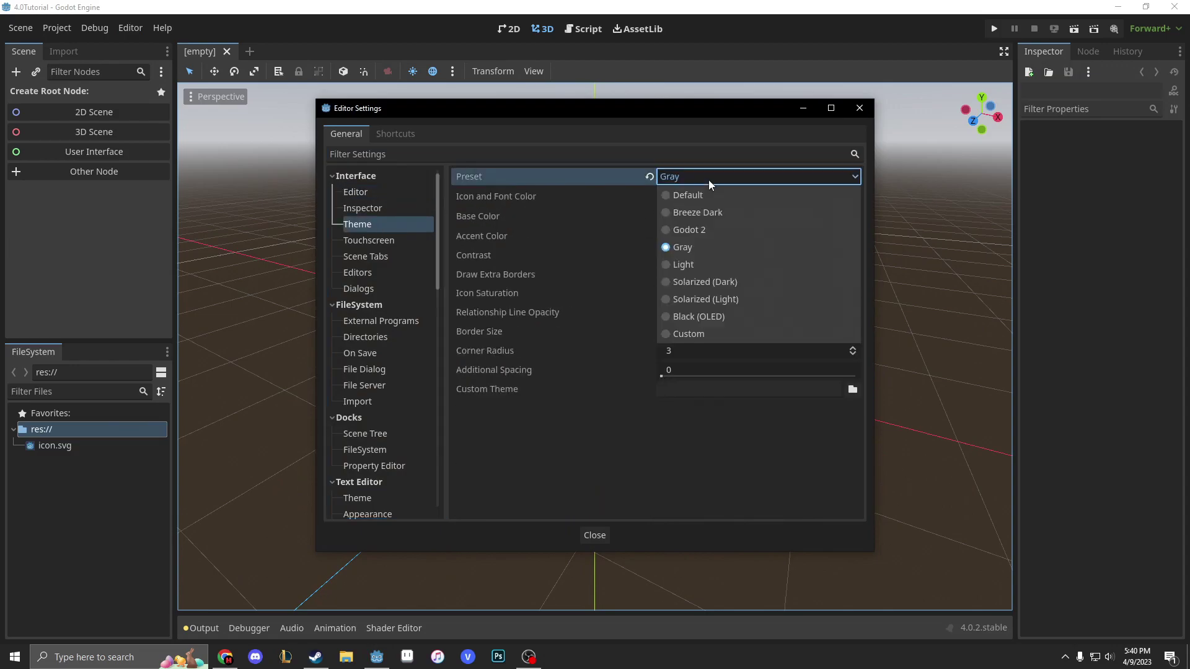
left_click(709, 177)
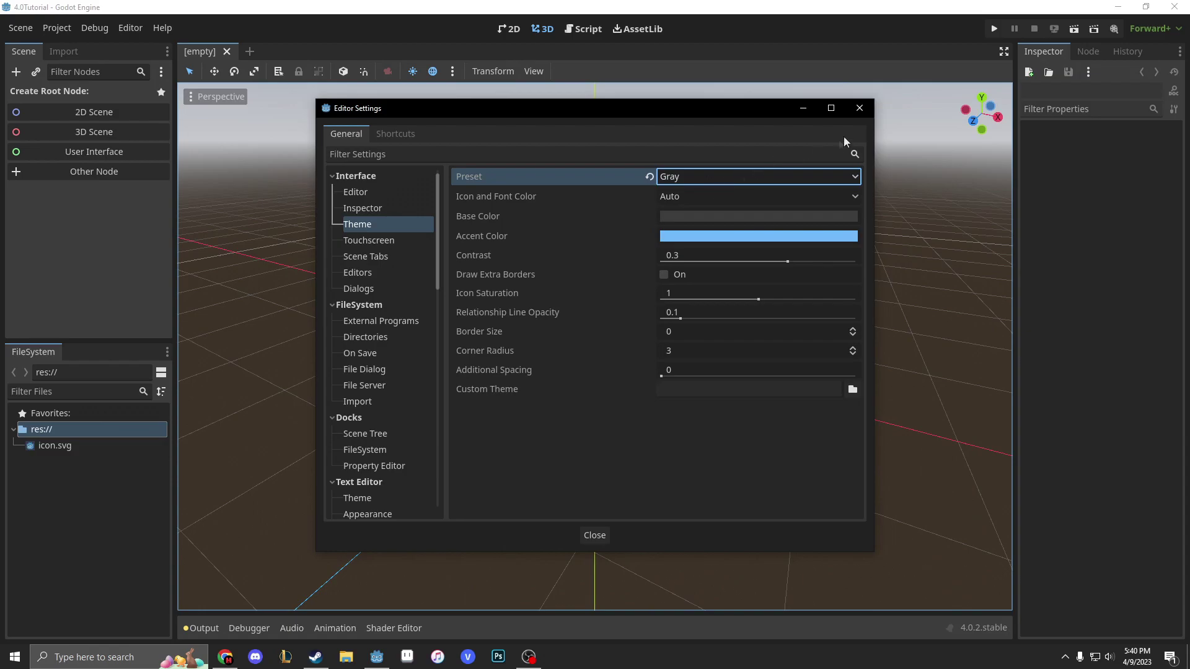
left_click(867, 112)
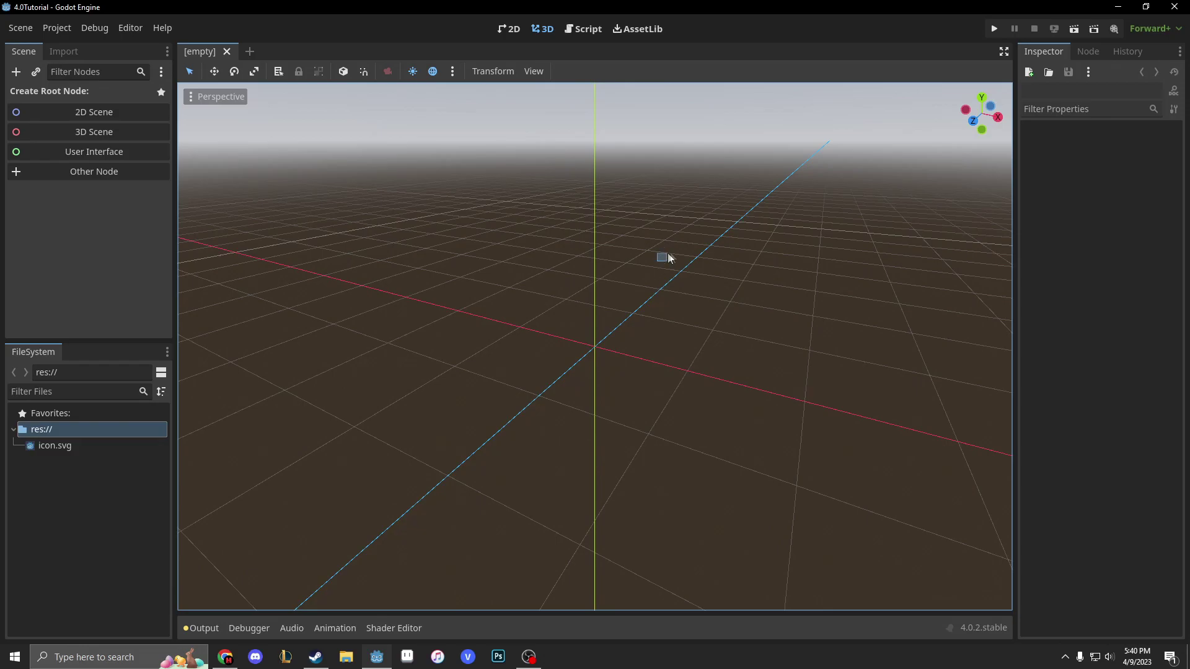
right_click_drag(661, 257, 568, 260)
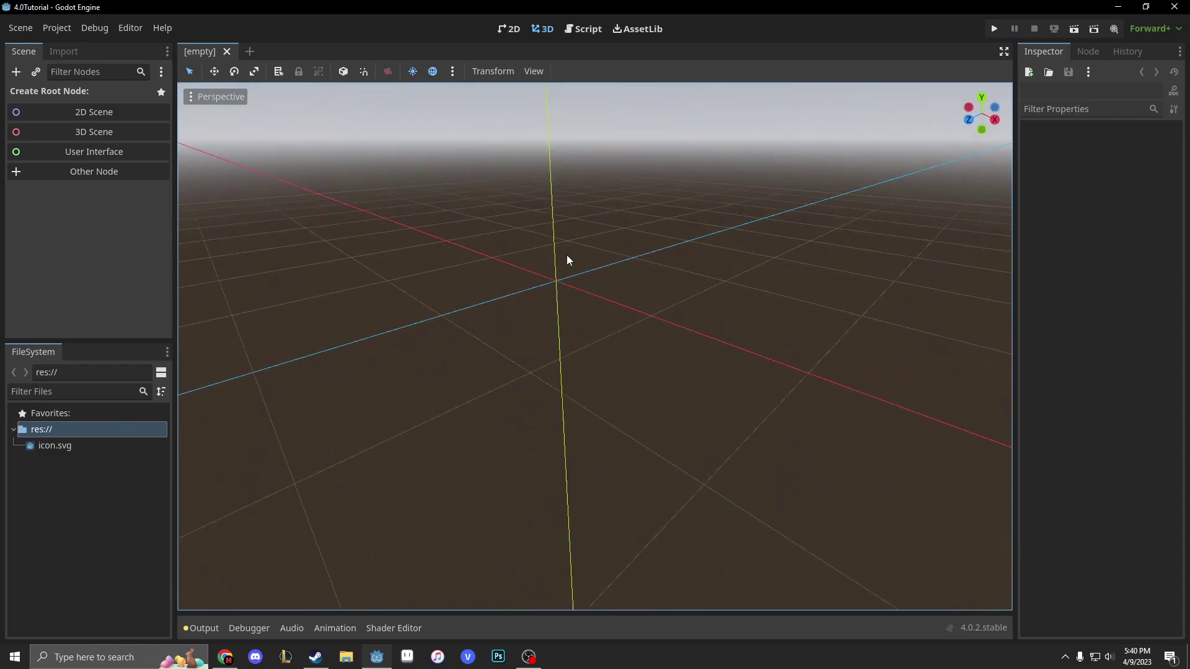
left_click(54, 110)
Rename the 2D scene's root node from Node2D to Main
middle_click_drag(450, 204, 437, 214)
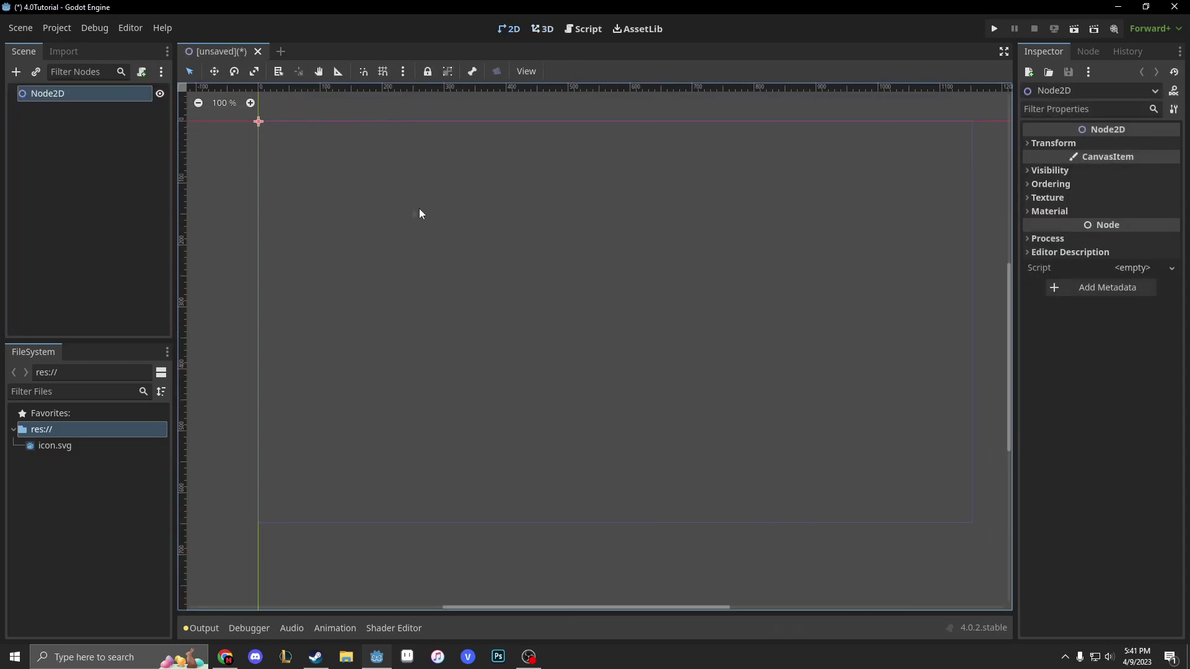
right_click(97, 93)
left_click(129, 229)
type("Main")
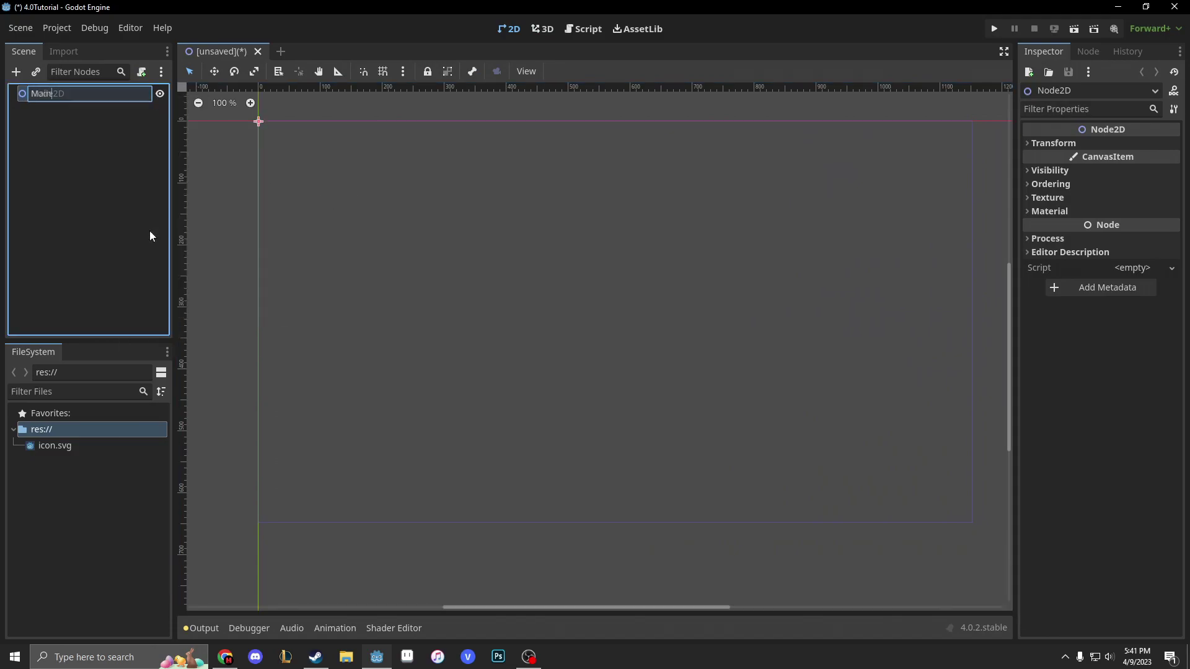
key("Return")
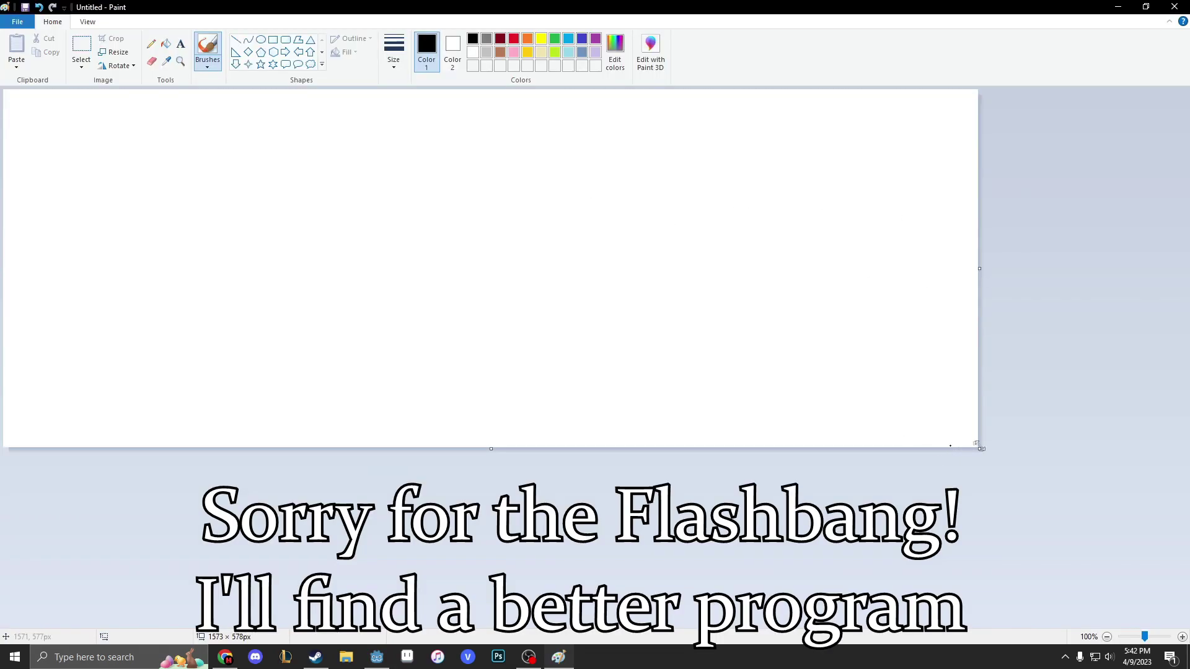
Enlarge the Paint canvas and sketch Main linked by an arrow to boxed Players and Enemies
left_click_drag(980, 447, 1023, 529)
mouse_move(98, 135)
left_mouse_down()
mouse_move(94, 158)
mouse_move(117, 138)
mouse_move(114, 155)
mouse_move(172, 162)
left_mouse_up()
left_click(147, 133)
mouse_move(34, 96)
left_mouse_down()
mouse_move(53, 163)
mouse_move(202, 164)
mouse_move(126, 117)
mouse_move(54, 118)
left_mouse_up()
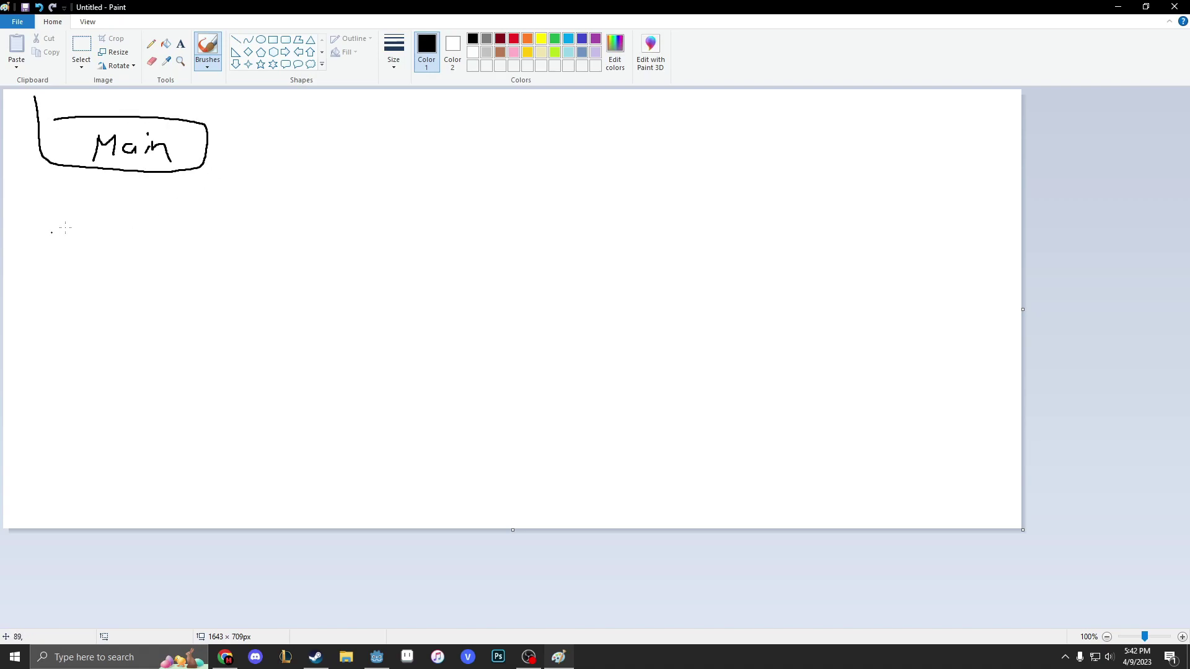
left_click_drag(88, 184, 88, 203)
mouse_move(77, 197)
left_mouse_down()
mouse_move(81, 207)
mouse_move(101, 197)
left_mouse_up()
mouse_move(58, 225)
left_mouse_down()
mouse_move(56, 239)
mouse_move(75, 240)
left_mouse_up()
mouse_move(86, 241)
left_mouse_down()
mouse_move(96, 233)
mouse_move(99, 251)
mouse_move(120, 230)
mouse_move(129, 244)
left_mouse_up()
mouse_move(50, 259)
left_mouse_down()
mouse_move(48, 273)
mouse_move(63, 255)
left_mouse_up()
left_click_drag(48, 265, 62, 272)
left_click_drag(67, 276, 129, 266)
mouse_move(39, 171)
left_mouse_down()
mouse_move(32, 232)
mouse_move(52, 259)
mouse_move(160, 282)
mouse_move(47, 224)
left_mouse_up()
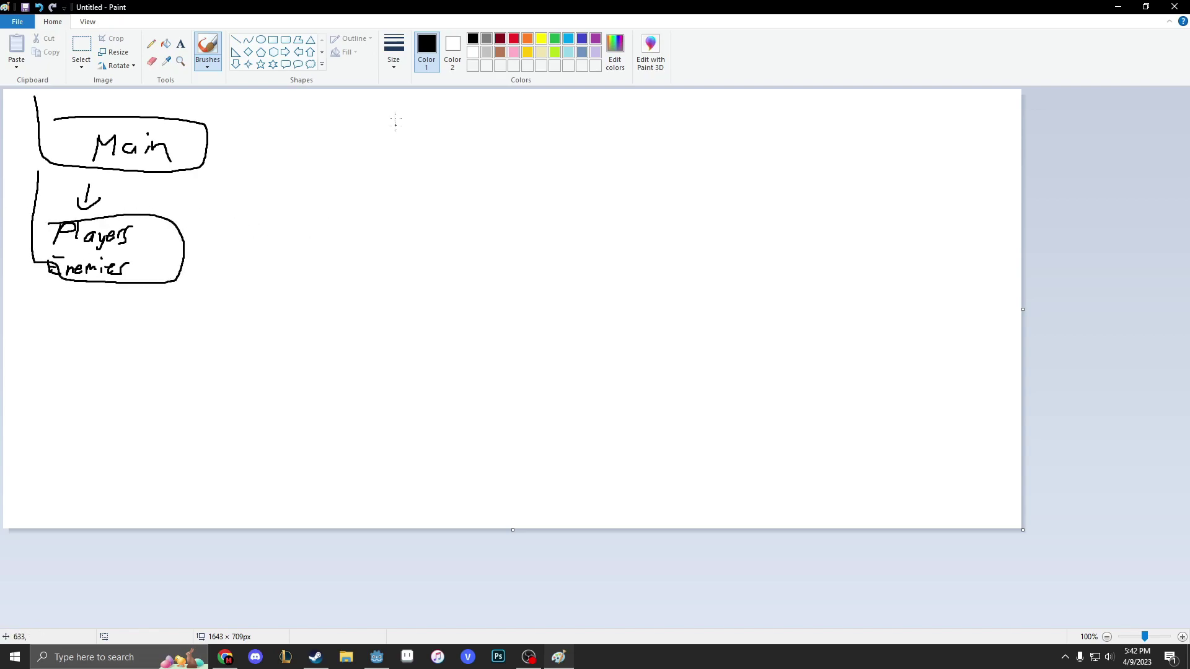
Write Level 1 with Players beneath it, then close Paint without saving
mouse_move(398, 117)
left_mouse_down()
mouse_move(402, 147)
mouse_move(438, 136)
mouse_move(434, 145)
mouse_move(474, 144)
left_mouse_up()
mouse_move(399, 176)
left_mouse_down()
mouse_move(399, 195)
mouse_move(403, 184)
mouse_move(414, 192)
left_mouse_up()
mouse_move(420, 181)
left_mouse_down()
mouse_move(429, 197)
mouse_move(456, 195)
left_mouse_up()
left_click_drag(462, 179, 447, 197)
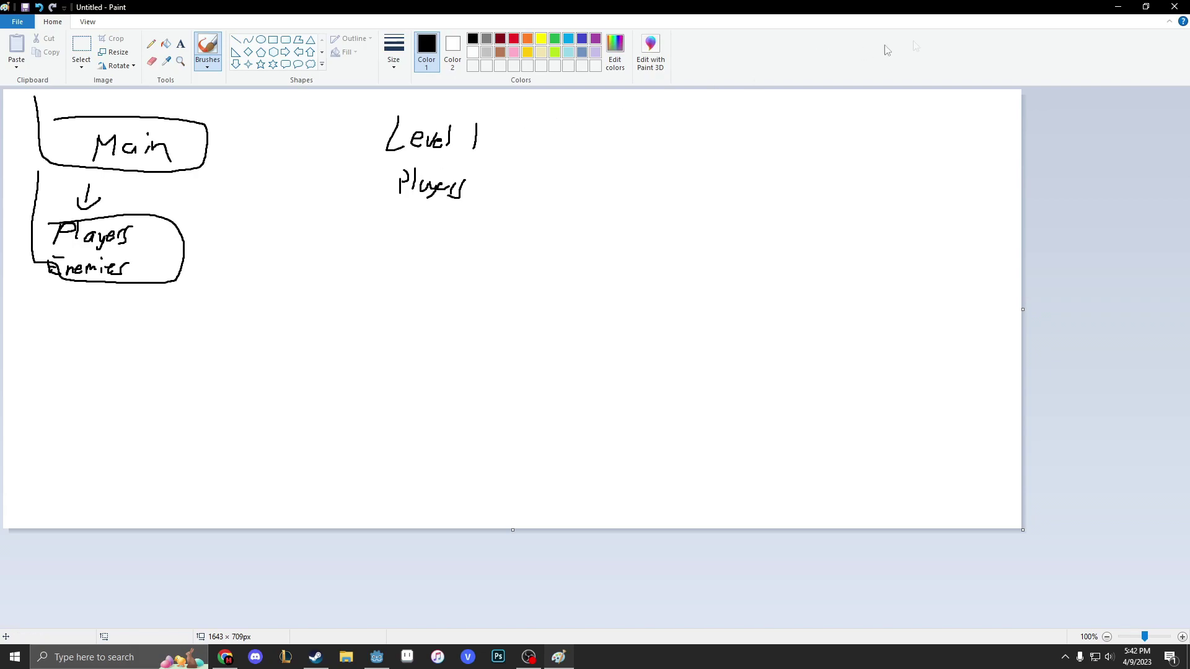
left_click(1175, 7)
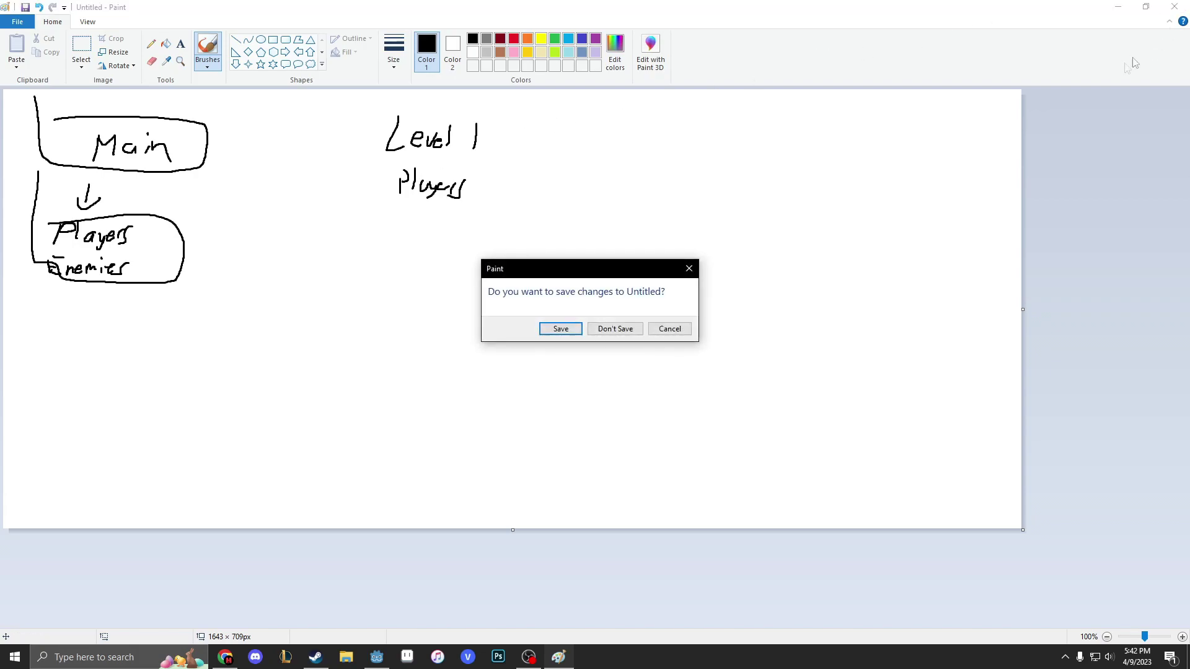
left_click(635, 329)
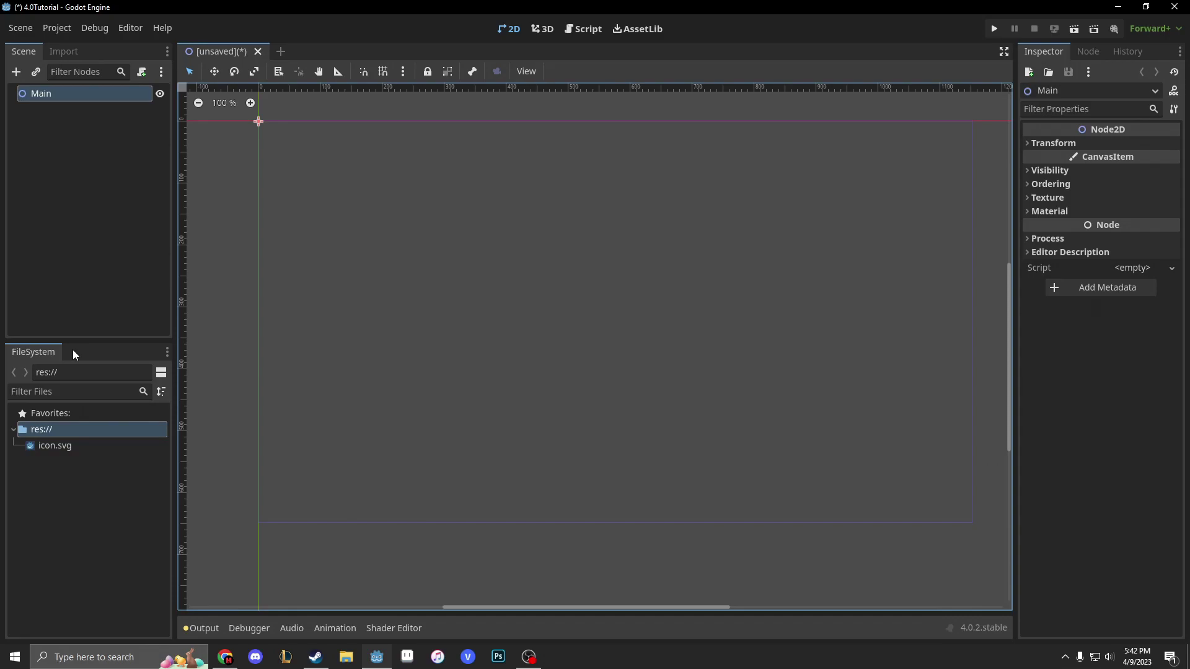
Create Assets, Scenes and Scripts folders under res:// in the FileSystem dock
right_click(54, 426)
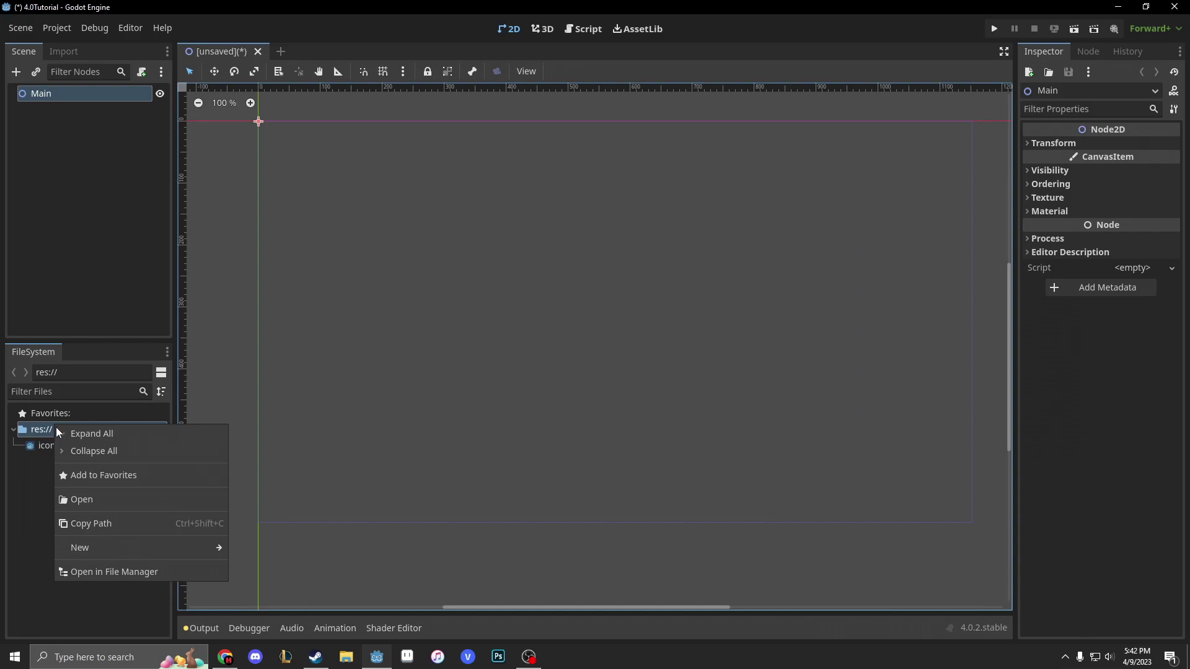
mouse_move(121, 545)
left_click(266, 552)
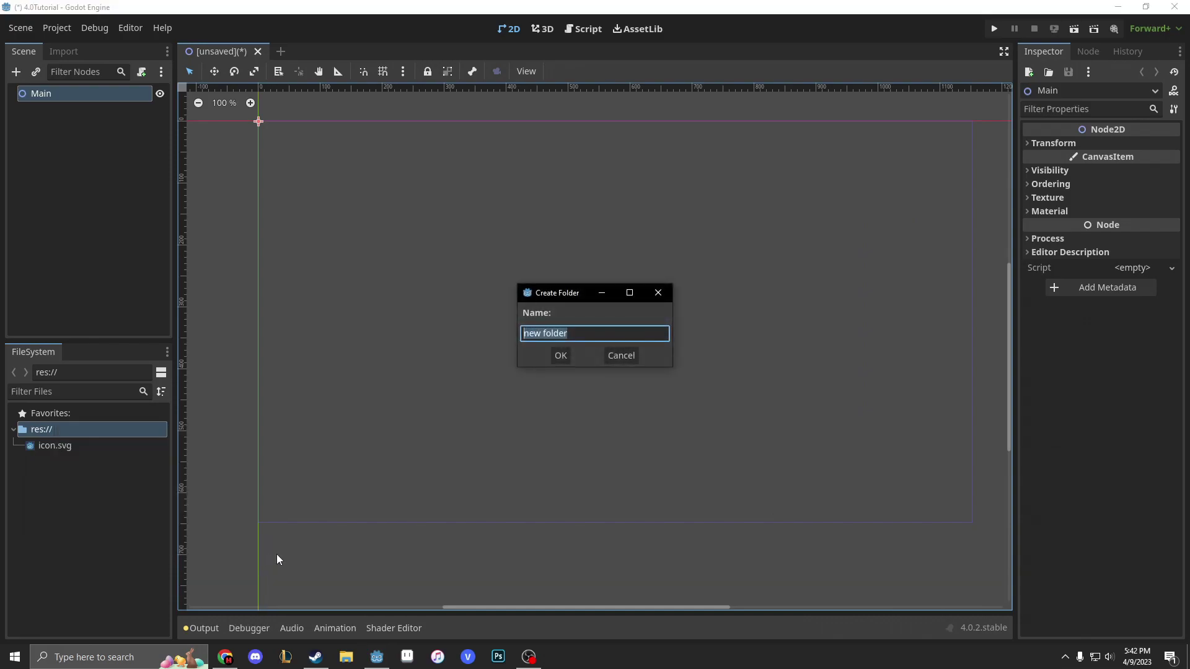
type("Assets")
key("Return")
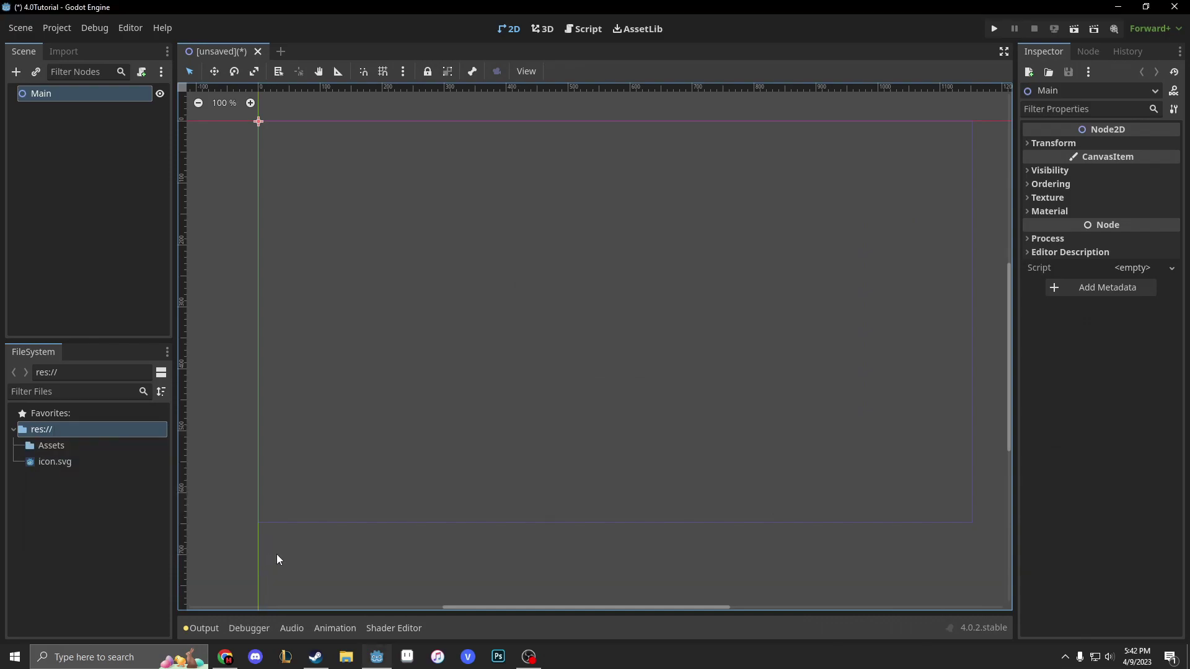
right_click(92, 435)
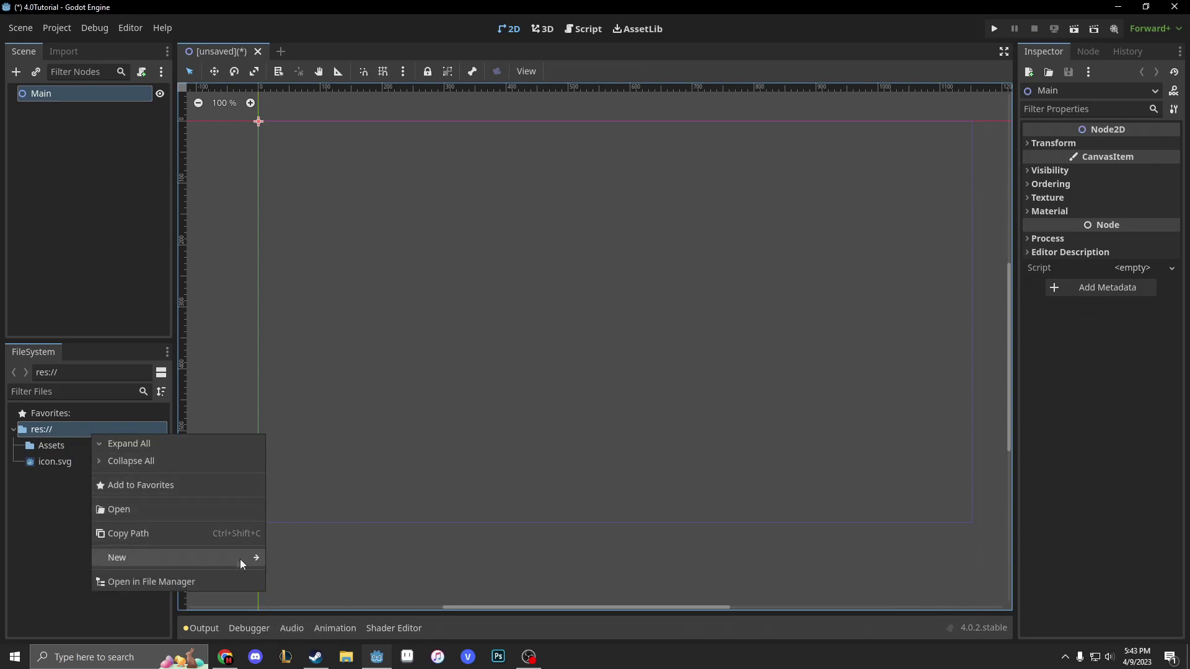
mouse_move(240, 559)
left_click(287, 561)
type("Scenes")
key("Return")
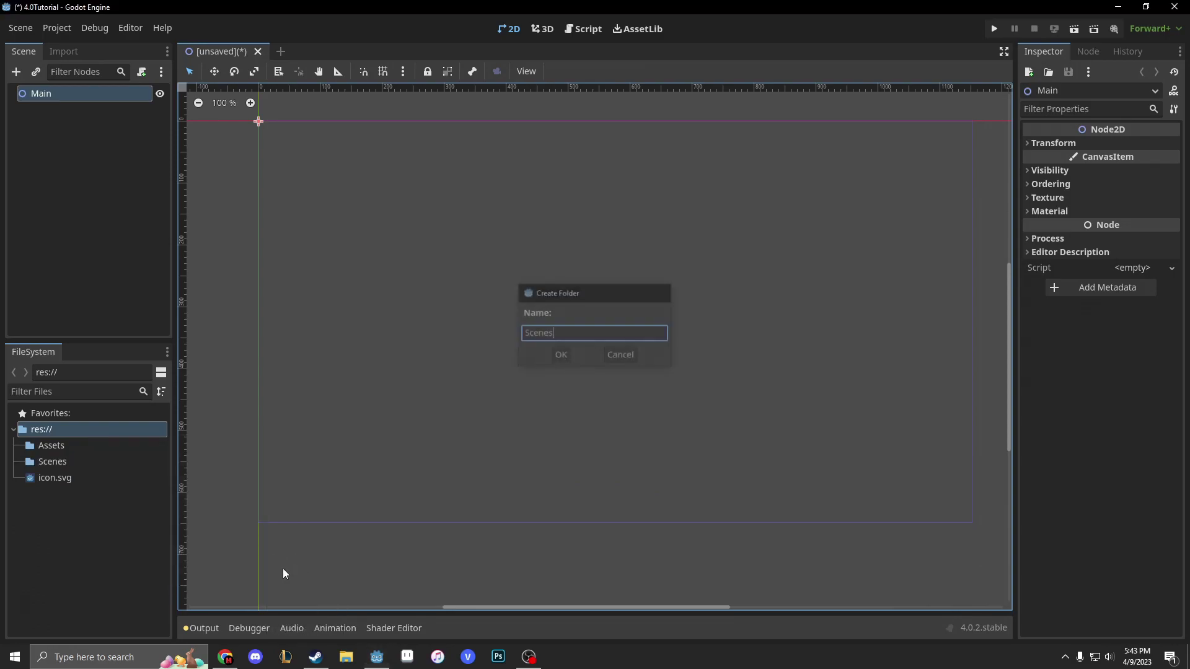
right_click(58, 428)
mouse_move(181, 557)
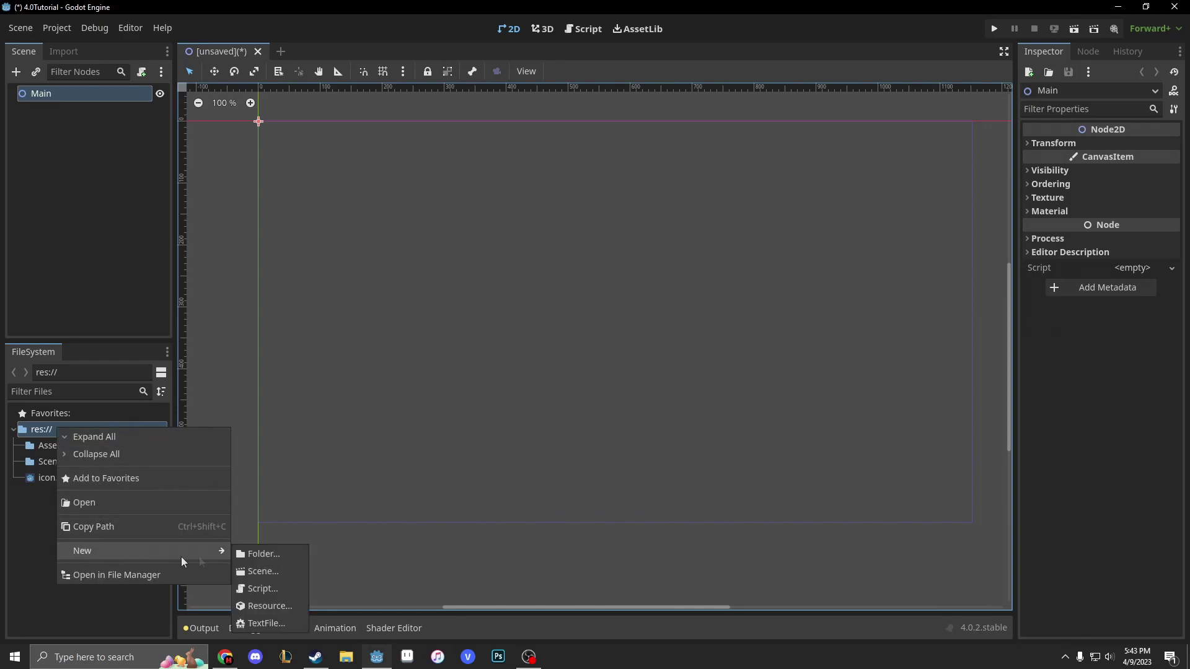
left_click(260, 551)
type("Scripts")
key("Return")
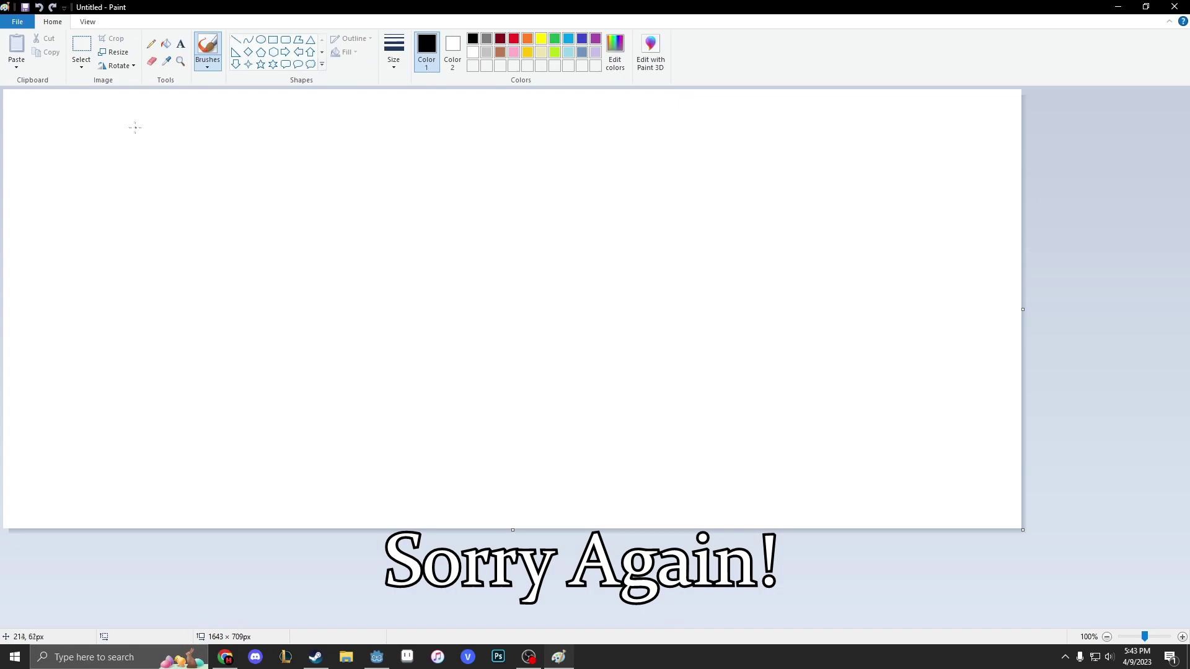
Write the Scenes, Scripts and Assets labels across the top of the sketch and circle them
left_click_drag(130, 123, 97, 155)
mouse_move(139, 135)
left_mouse_down()
mouse_move(143, 155)
mouse_move(195, 155)
mouse_move(209, 136)
left_mouse_up()
mouse_move(327, 118)
left_mouse_down()
mouse_move(305, 150)
mouse_move(354, 136)
mouse_move(375, 156)
left_mouse_up()
left_click(366, 128)
mouse_move(374, 137)
left_mouse_down()
mouse_move(385, 149)
mouse_move(400, 135)
left_mouse_up()
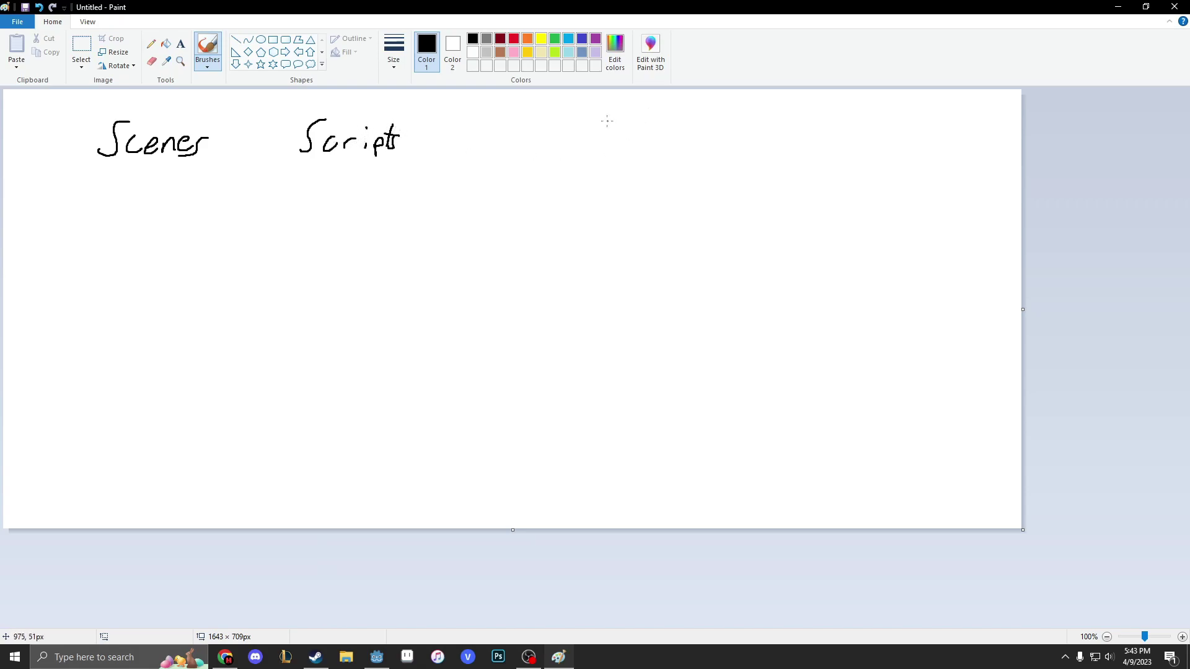
left_click_drag(595, 126, 575, 153)
mouse_move(596, 126)
left_mouse_down()
mouse_move(575, 151)
mouse_move(600, 152)
left_mouse_up()
left_click_drag(577, 139, 614, 147)
left_click_drag(613, 147, 632, 149)
left_click_drag(647, 128, 643, 150)
mouse_move(635, 136)
left_mouse_down()
mouse_move(649, 134)
mouse_move(647, 153)
left_mouse_up()
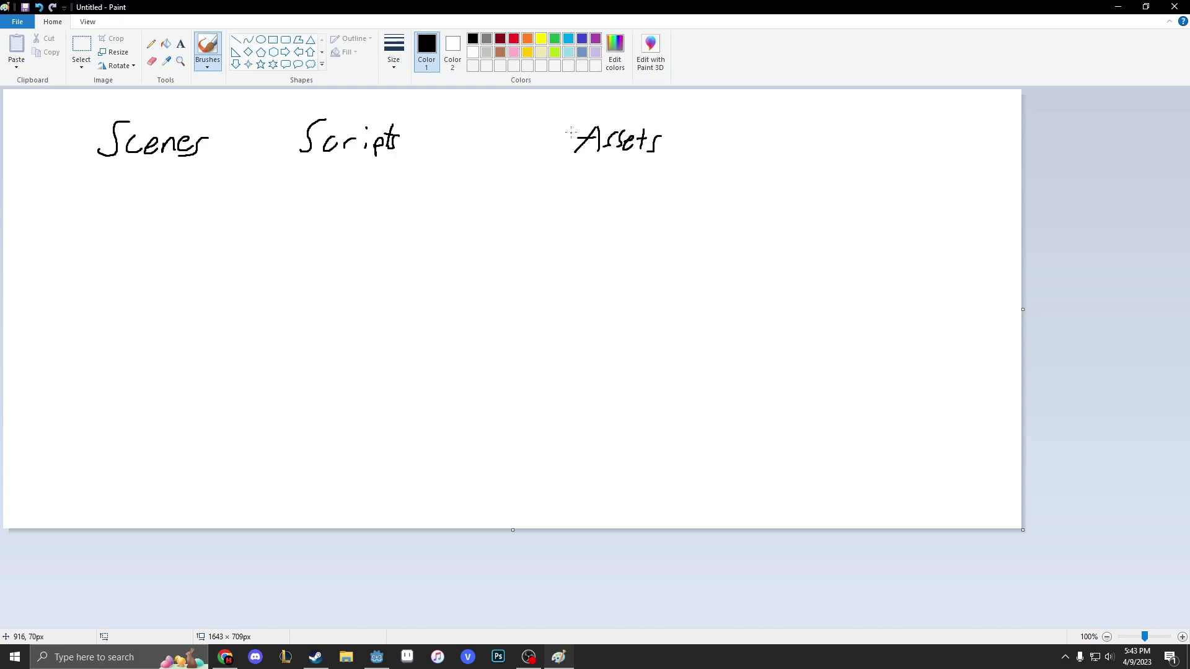
mouse_move(571, 123)
left_mouse_down()
mouse_move(617, 161)
mouse_move(578, 123)
left_mouse_up()
mouse_move(288, 112)
left_mouse_down()
mouse_move(334, 162)
mouse_move(425, 128)
mouse_move(291, 116)
left_mouse_up()
mouse_move(85, 112)
left_mouse_down()
mouse_move(170, 172)
mouse_move(90, 109)
left_mouse_up()
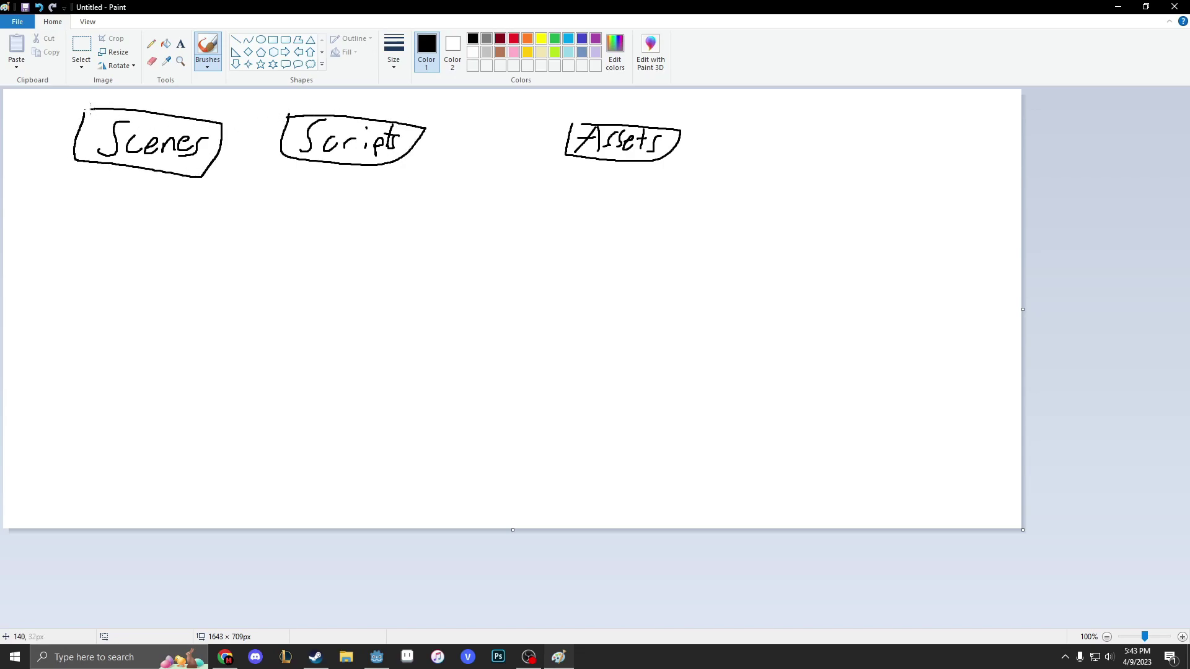
Draw arrows branching to Levels and Player labels under the folders, then close Paint
mouse_move(87, 175)
left_mouse_down()
mouse_move(53, 208)
mouse_move(70, 210)
mouse_move(24, 243)
mouse_move(56, 243)
left_mouse_up()
mouse_move(149, 178)
left_mouse_down()
mouse_move(152, 218)
mouse_move(143, 206)
mouse_move(159, 202)
mouse_move(126, 225)
mouse_move(158, 246)
left_mouse_up()
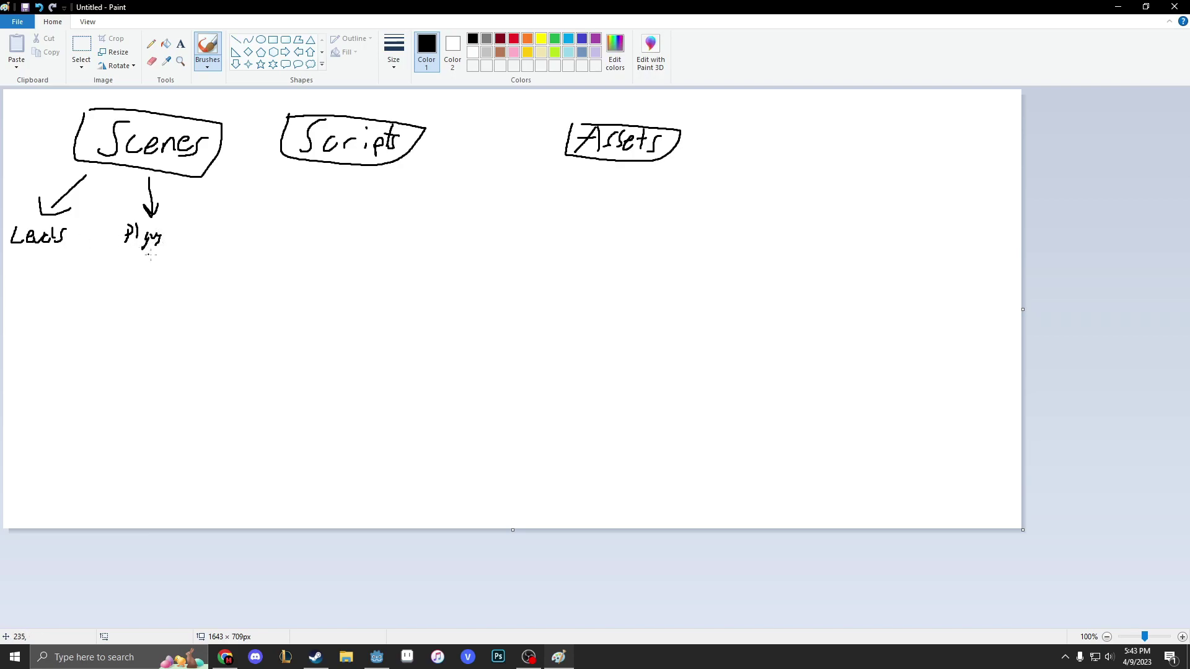
mouse_move(601, 168)
left_mouse_down()
mouse_move(580, 194)
mouse_move(597, 188)
mouse_move(542, 222)
mouse_move(572, 212)
left_mouse_up()
left_click_drag(309, 175, 282, 205)
mouse_move(277, 190)
left_mouse_down()
mouse_move(282, 205)
mouse_move(263, 224)
mouse_move(321, 225)
mouse_move(310, 235)
left_mouse_up()
mouse_move(374, 175)
left_mouse_down()
mouse_move(378, 209)
mouse_move(408, 228)
mouse_move(432, 207)
left_mouse_up()
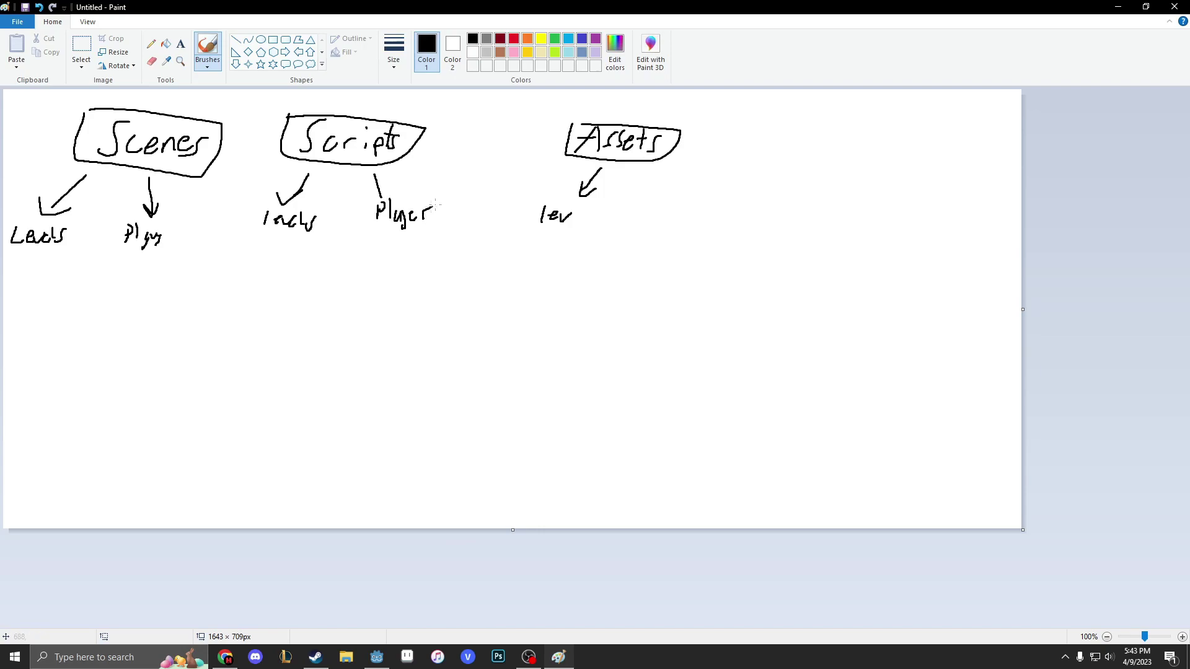
left_click(1174, 7)
Discard the Paint sketch, then open and close an extra empty scene tab in Godot
left_click(632, 327)
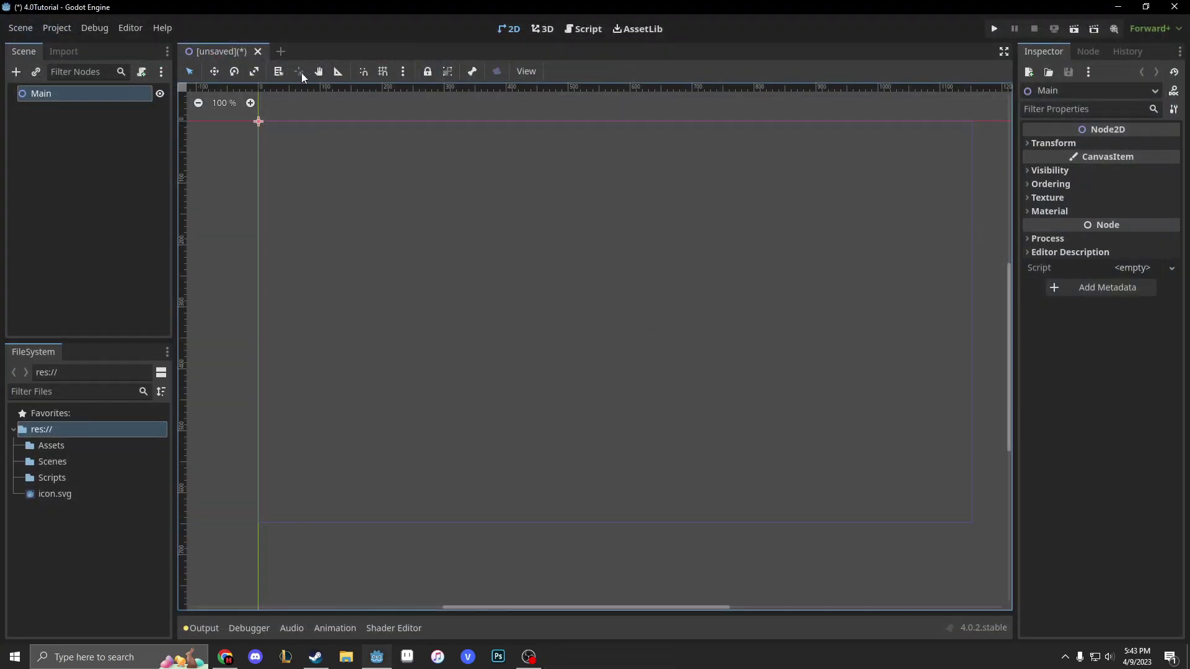
left_click(281, 51)
left_click(93, 172)
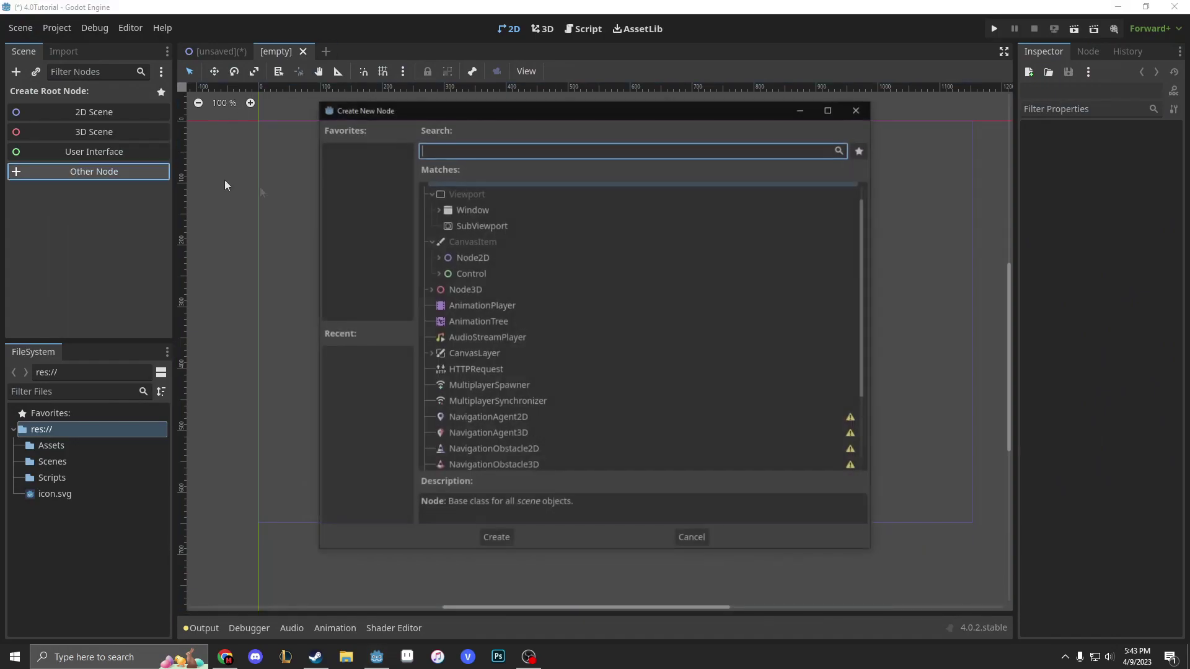
scroll(543, 334, "up", 3)
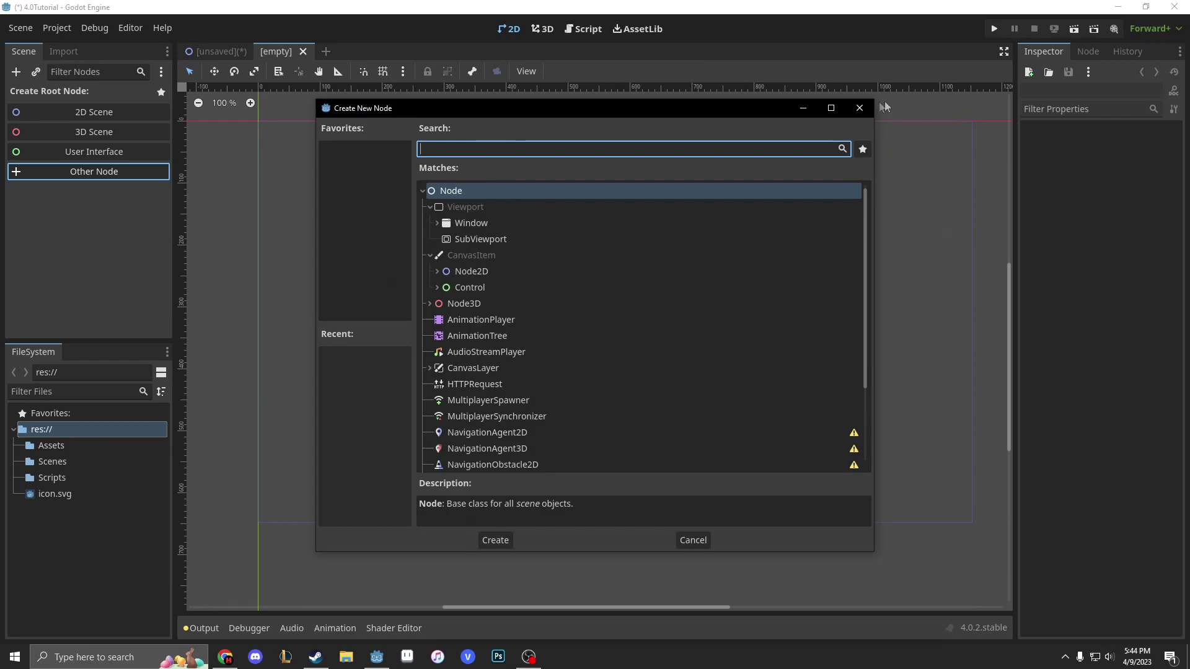
left_click(859, 109)
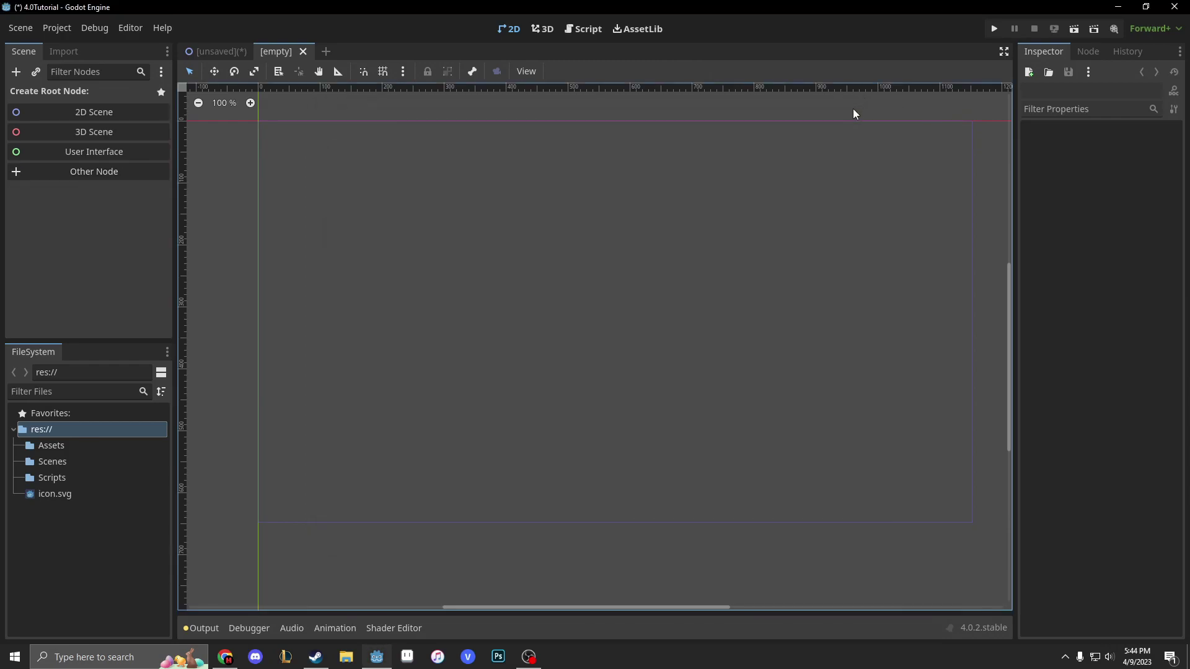
left_click(303, 51)
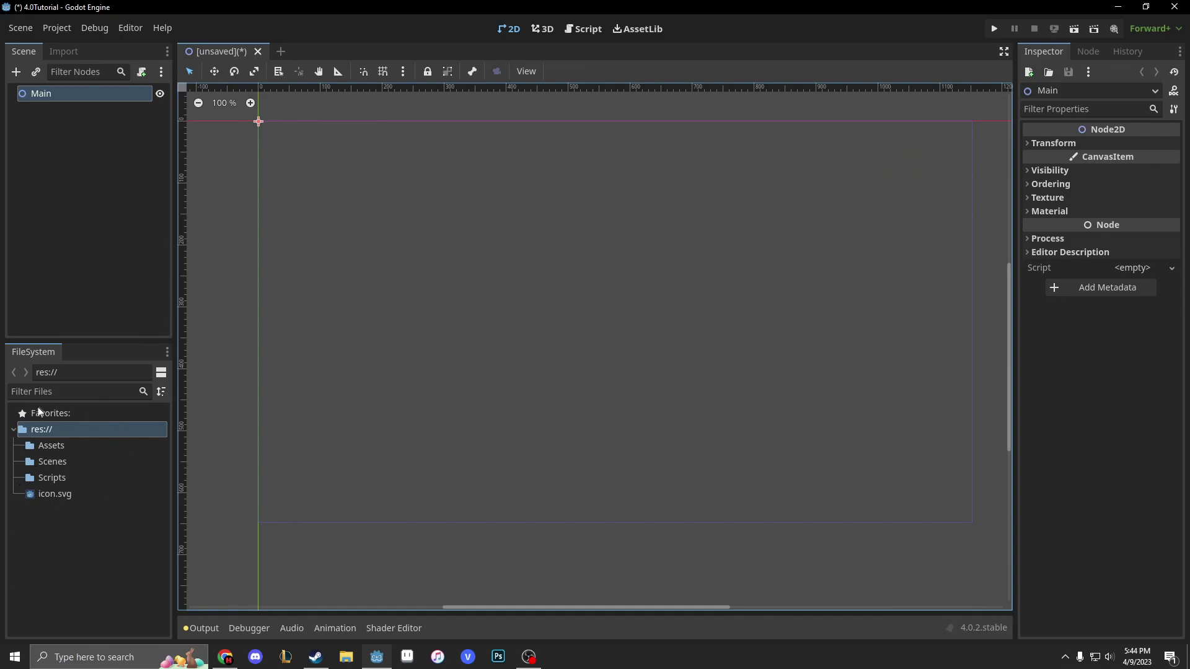
left_click(415, 316)
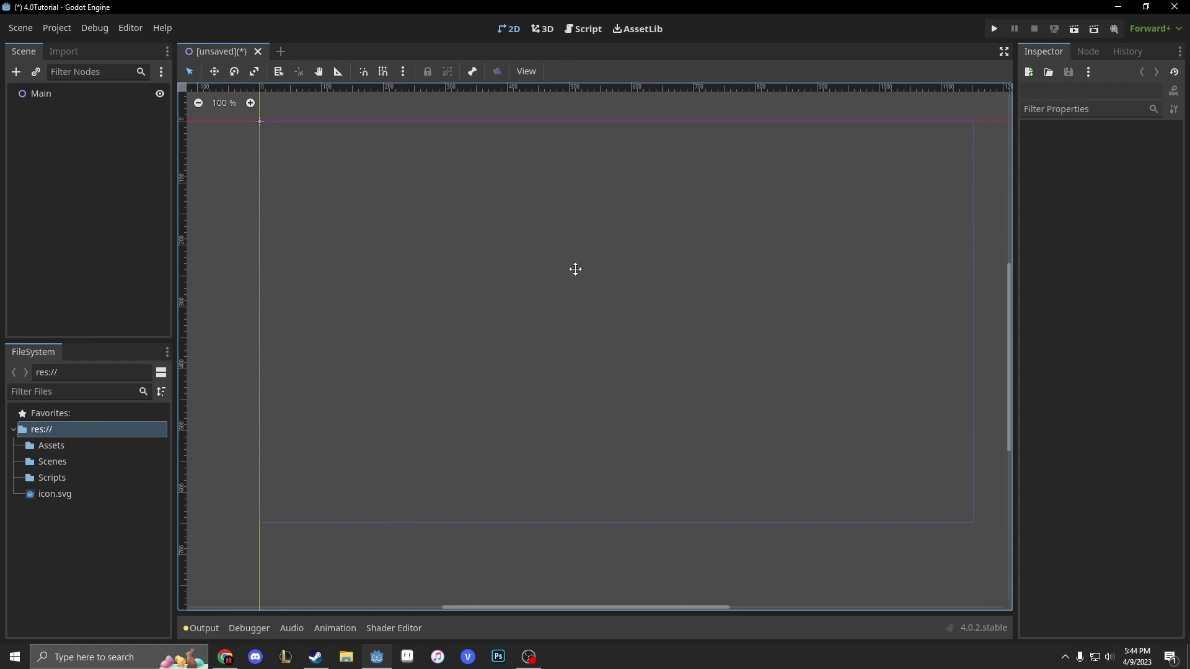
mouse_move(574, 267)
middle_mouse_down()
mouse_move(385, 218)
mouse_move(477, 294)
mouse_move(540, 228)
mouse_move(562, 275)
middle_mouse_up()
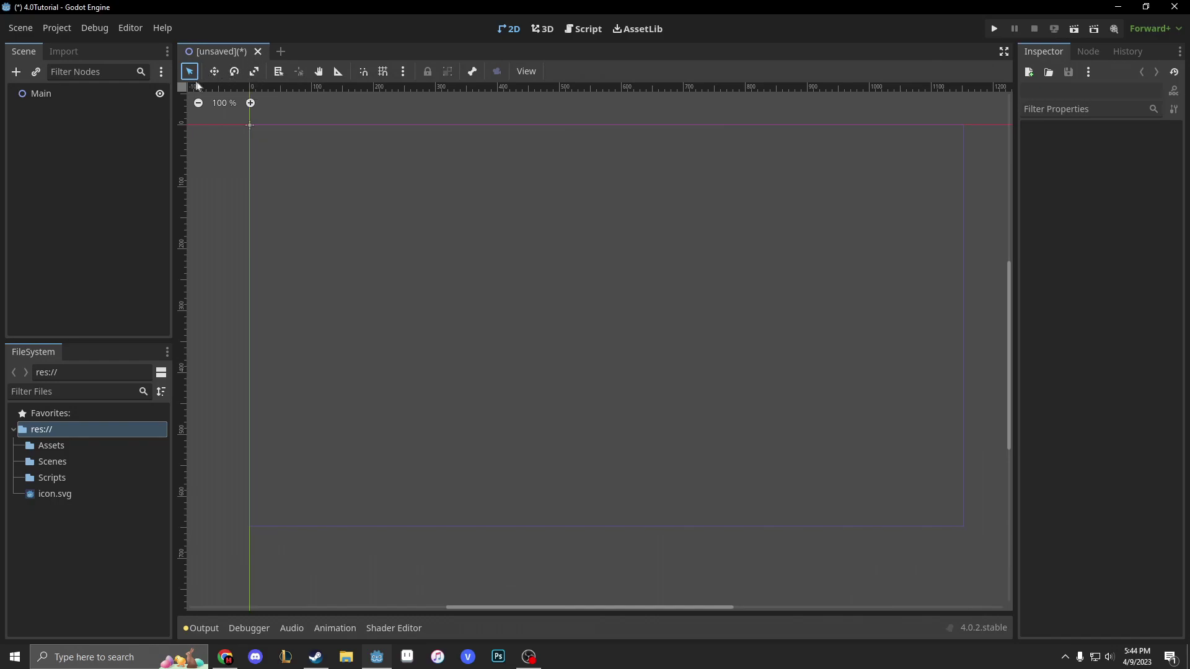
left_click(214, 72)
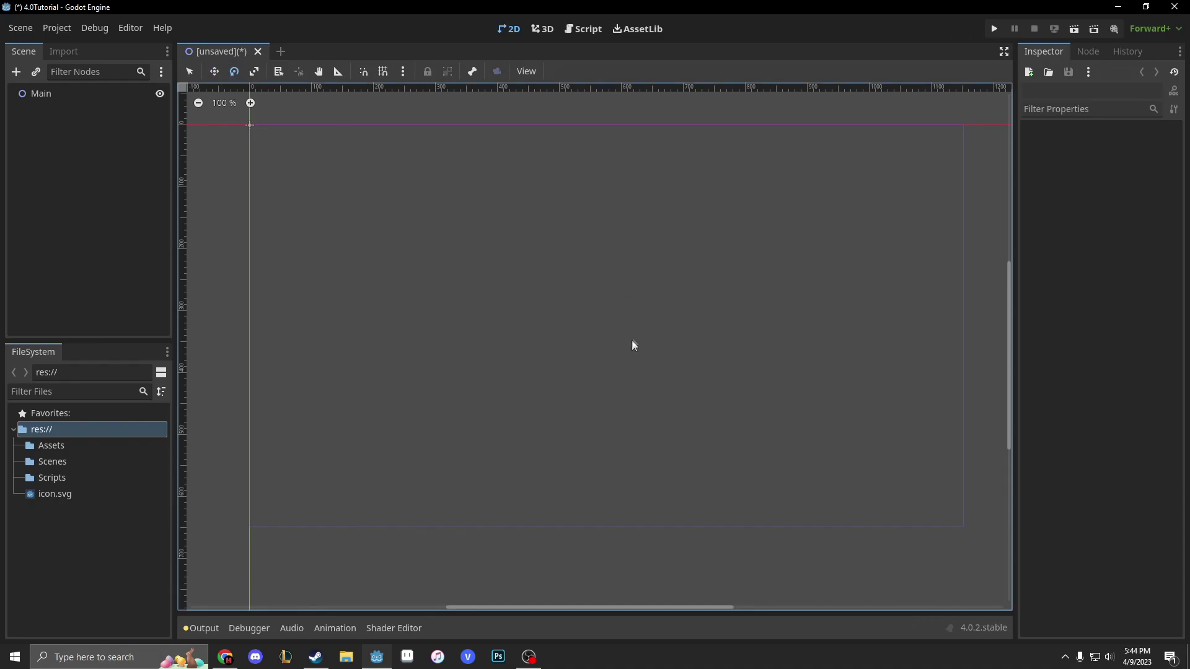
left_click(255, 72)
left_click(277, 73)
left_click(299, 71)
left_click(318, 71)
left_click_drag(371, 125, 391, 108)
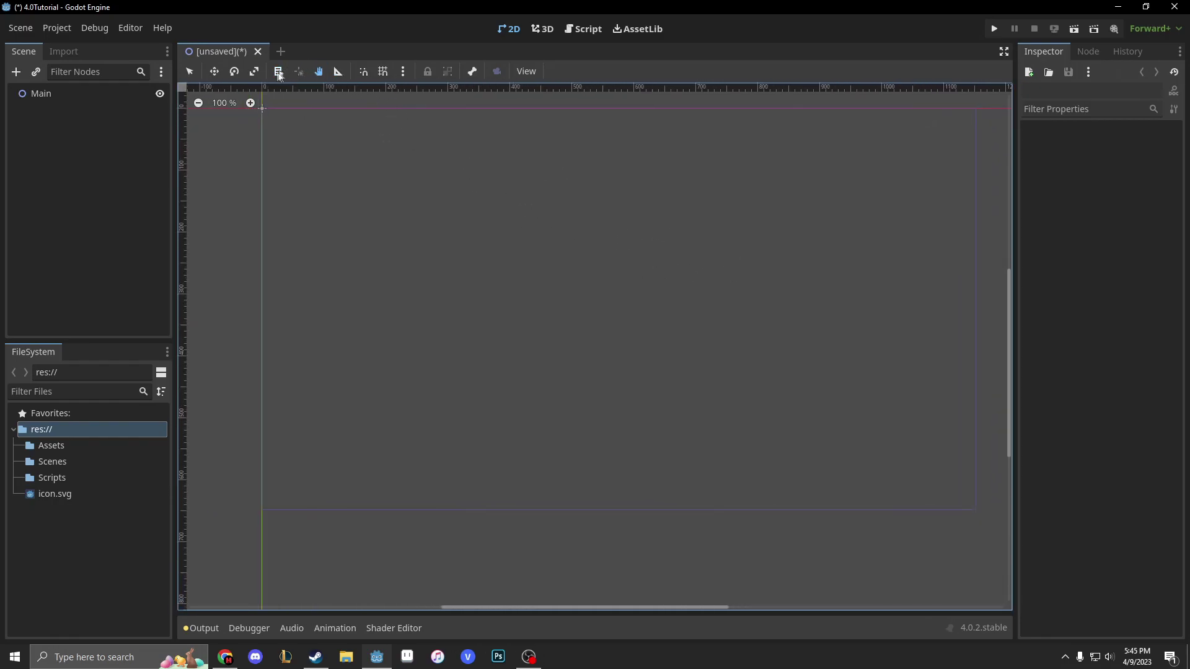
left_click(189, 72)
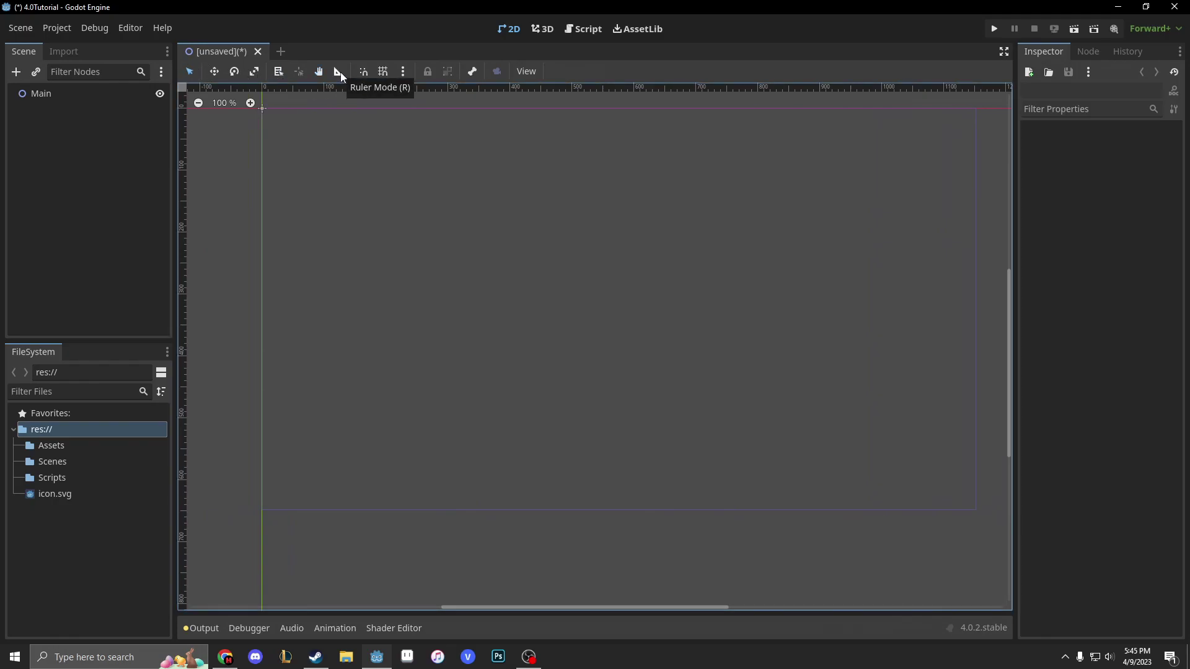
left_click(340, 72)
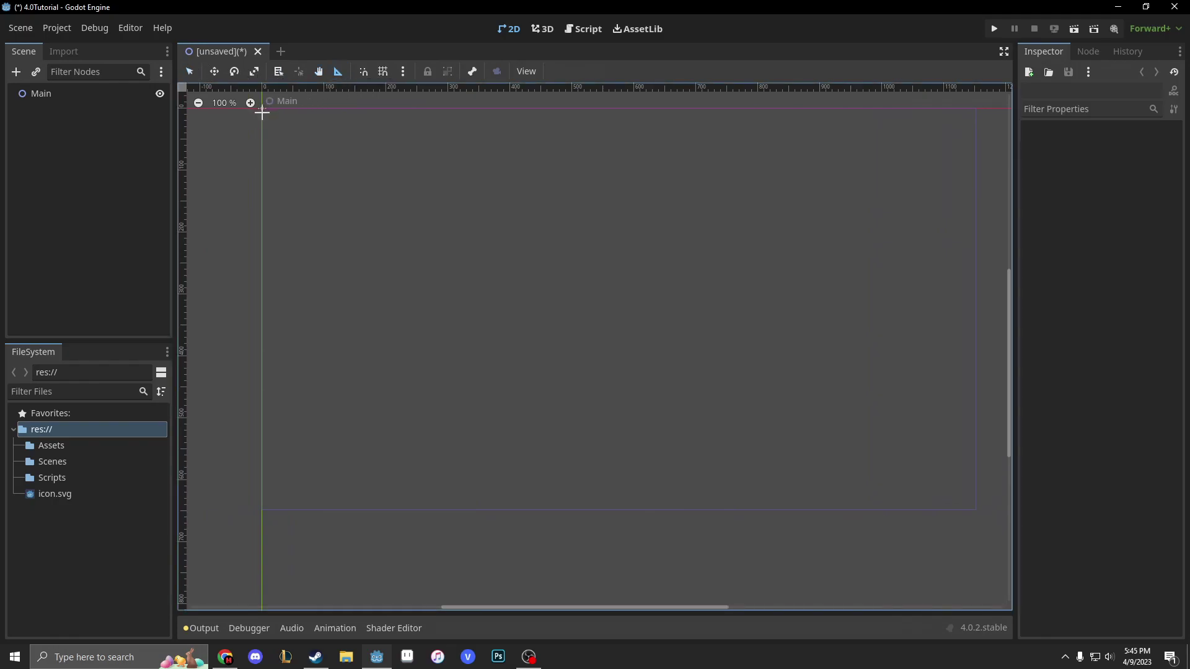
scroll(269, 254, "up", 1)
left_click_drag(260, 255, 553, 354)
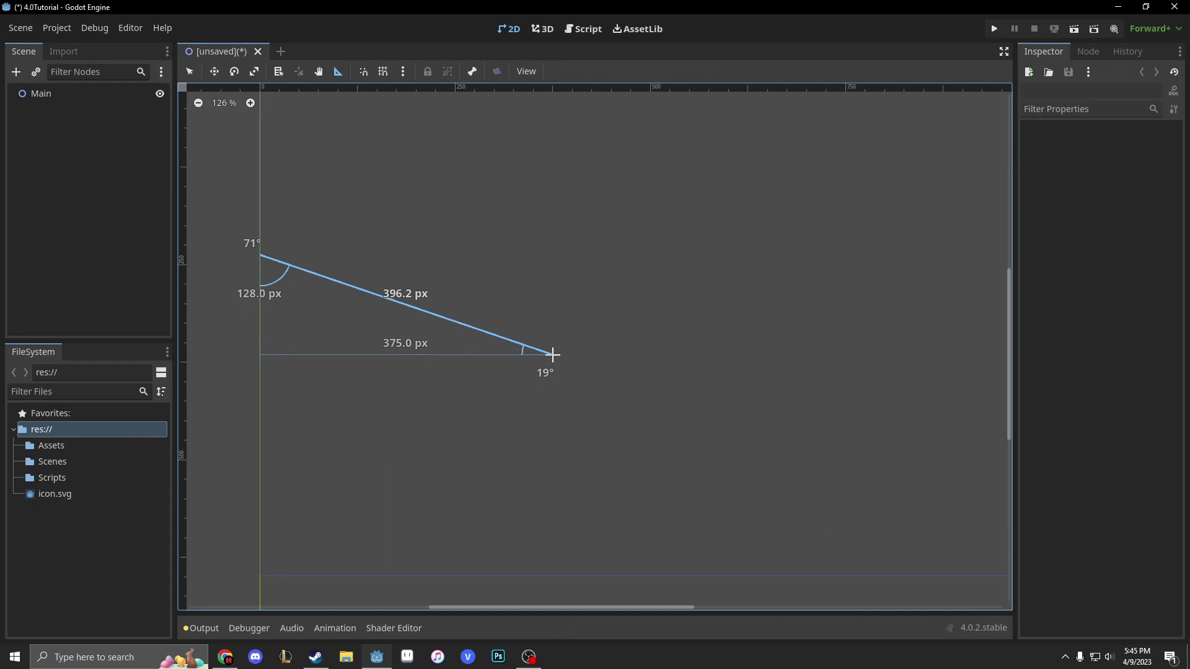
left_click_drag(553, 354, 428, 453)
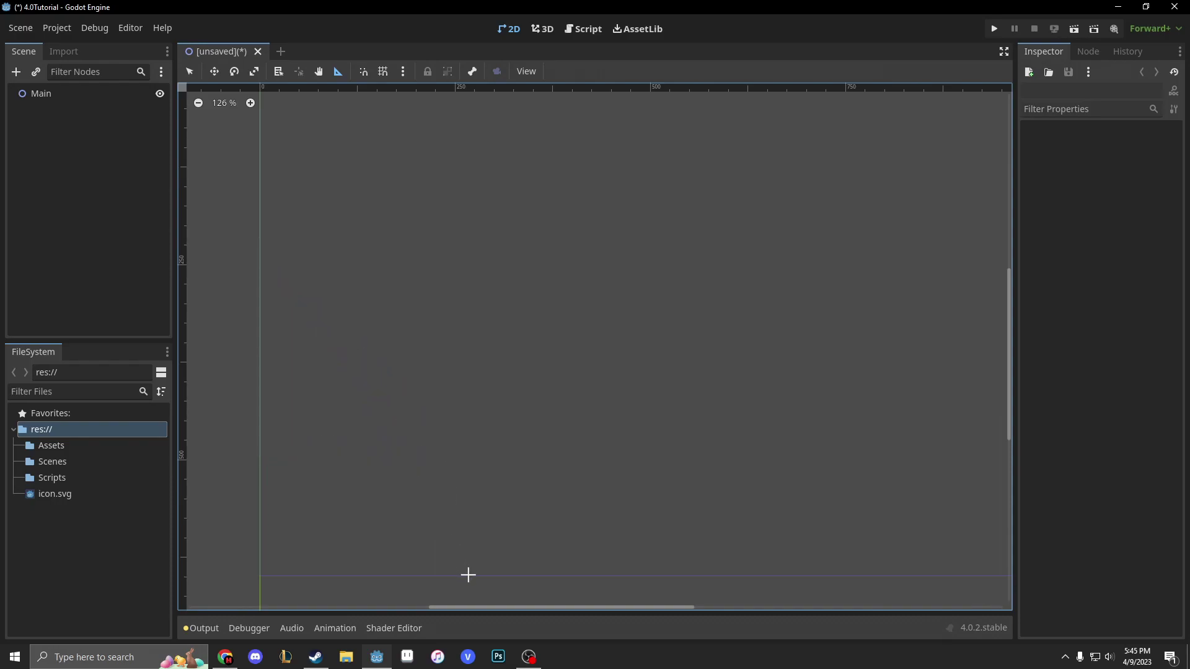
left_click_drag(469, 575, 468, 509)
scroll(494, 311, "down", 2)
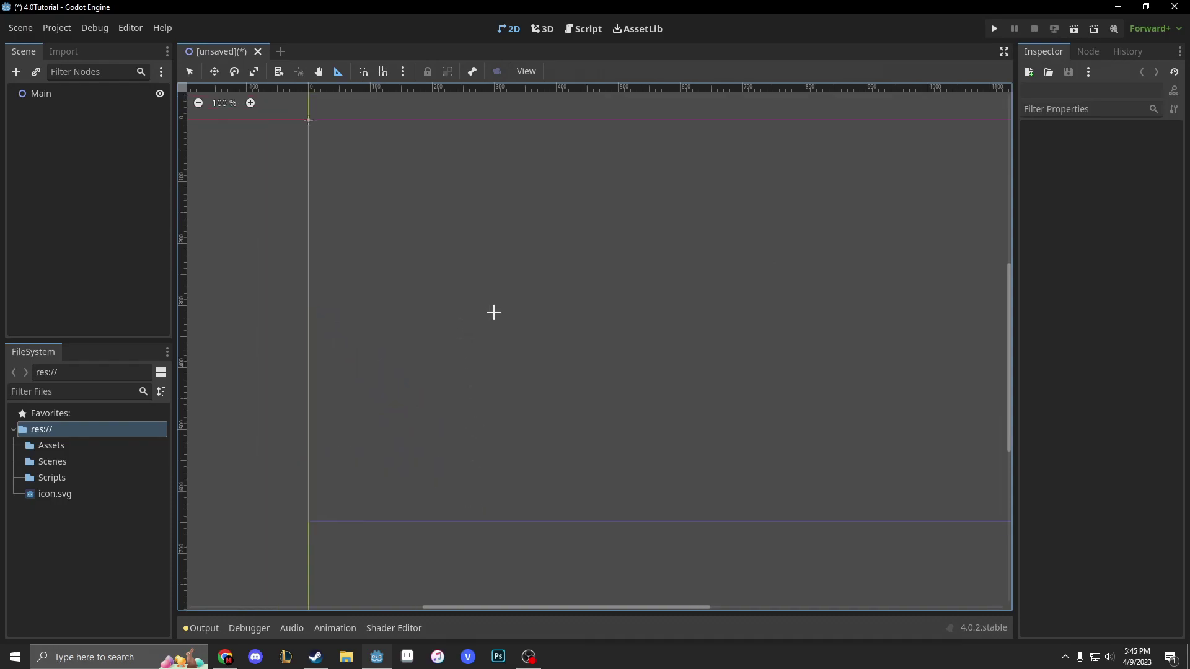
Enable Use Smart Snap, view Configure Snap unchanged, and leave Use Grid Snap off
left_click(365, 72)
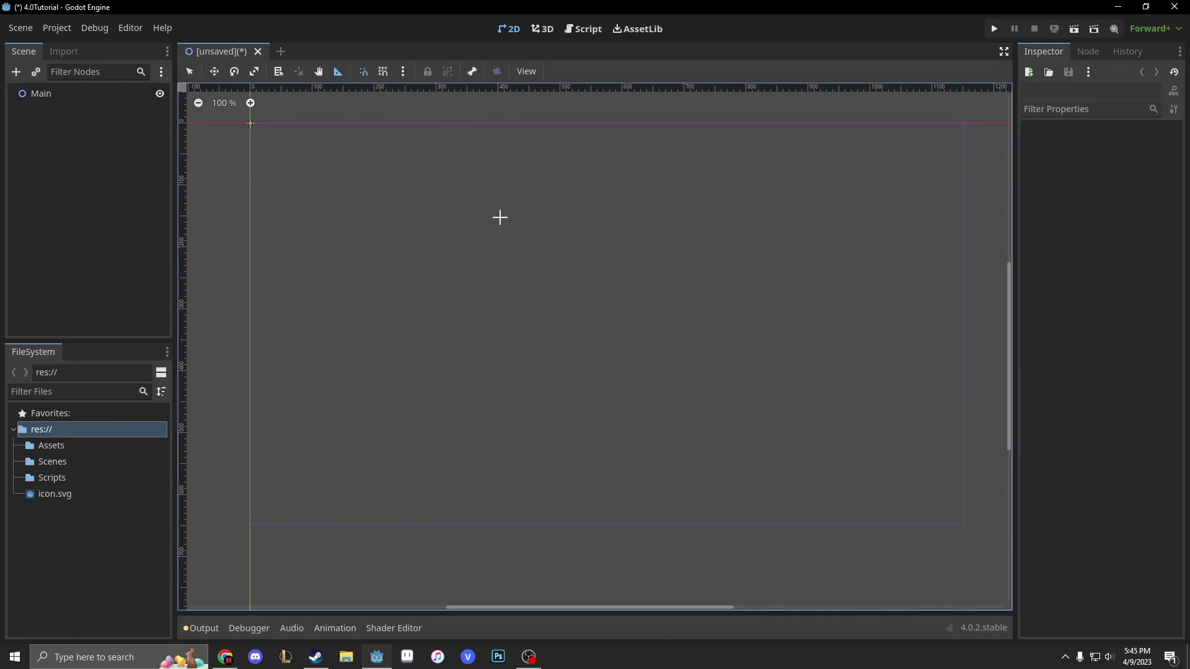
left_click(383, 72)
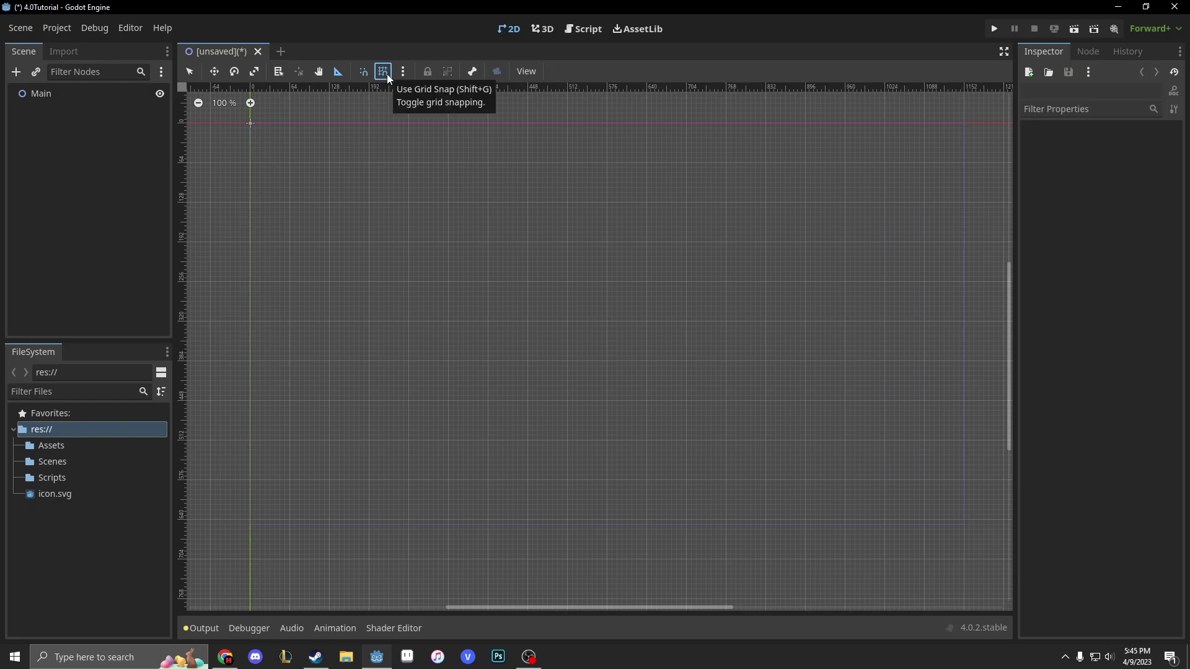
left_click(403, 72)
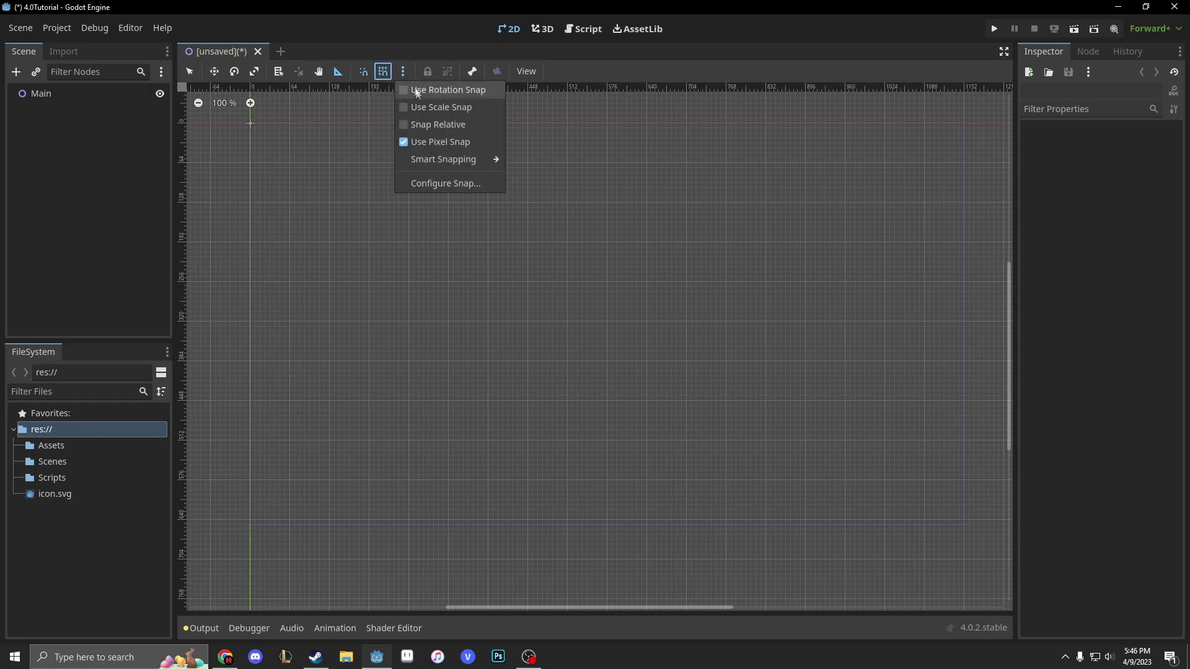
left_click(435, 183)
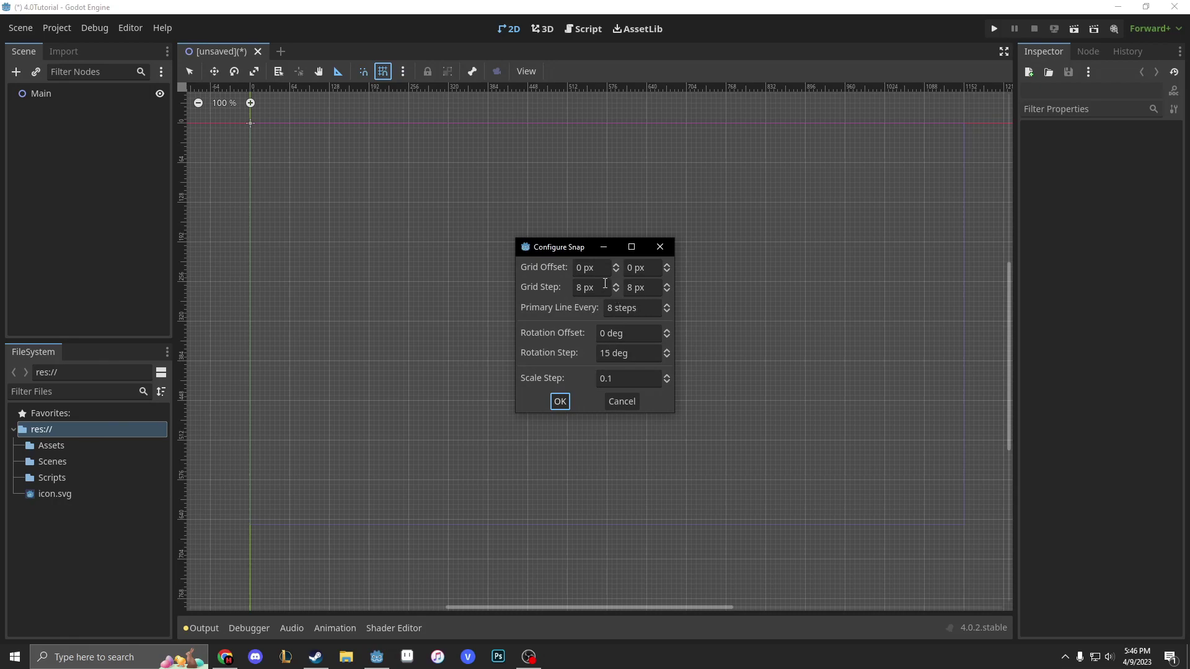
left_click(660, 247)
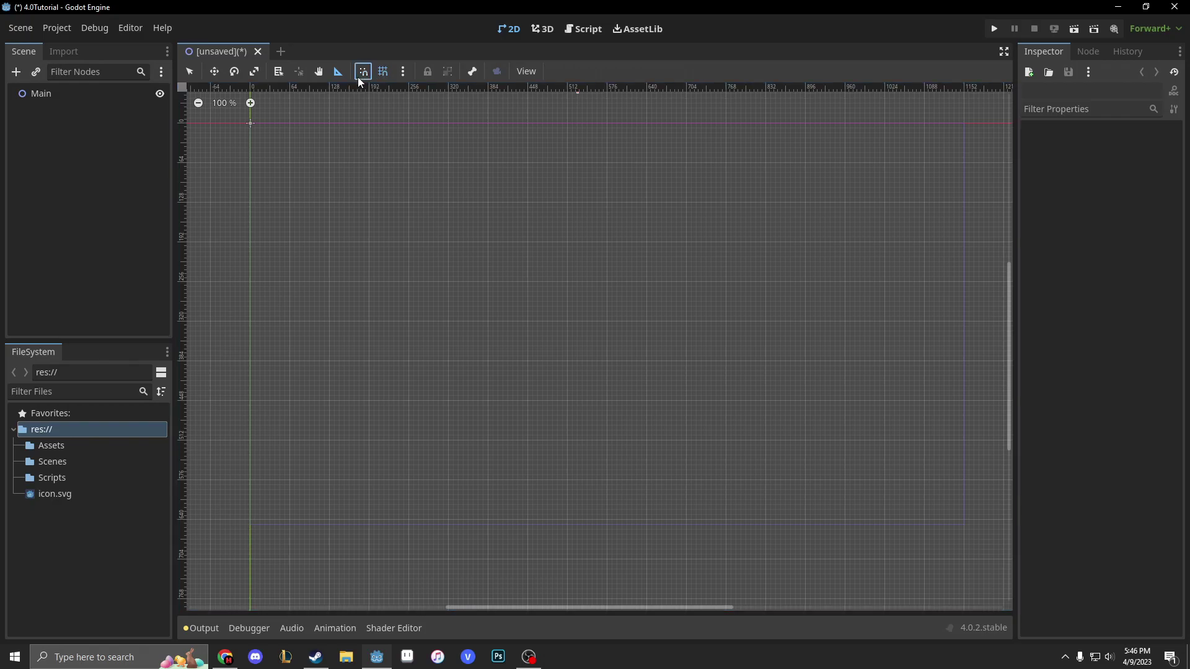
left_click(379, 72)
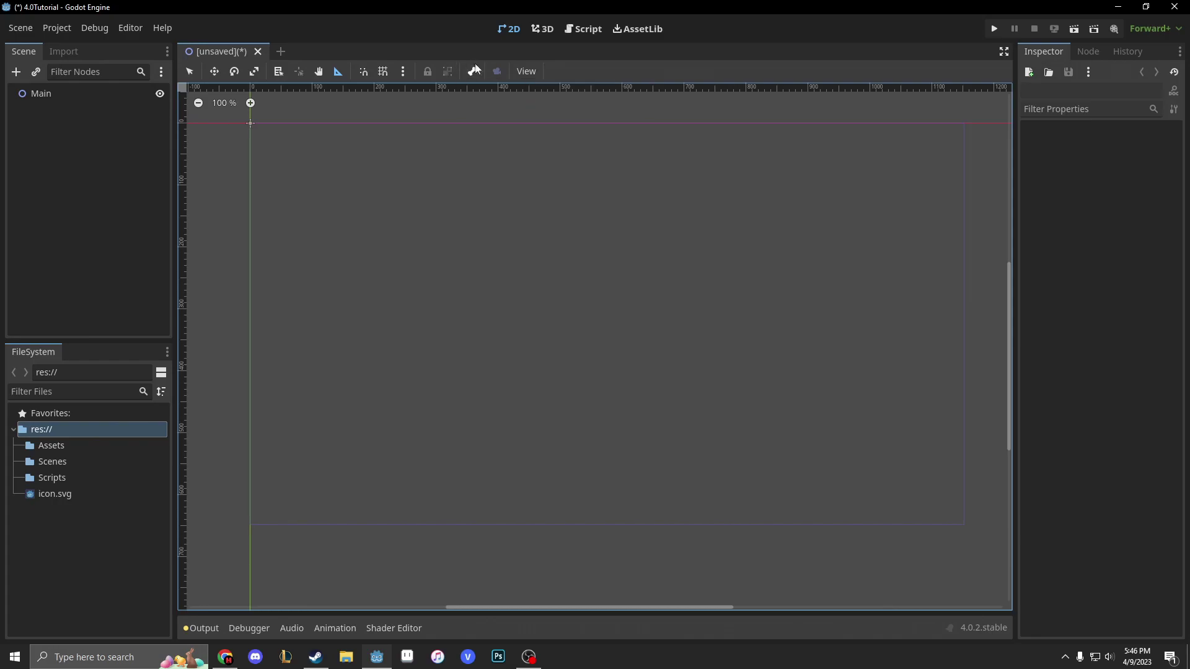
left_click(473, 72)
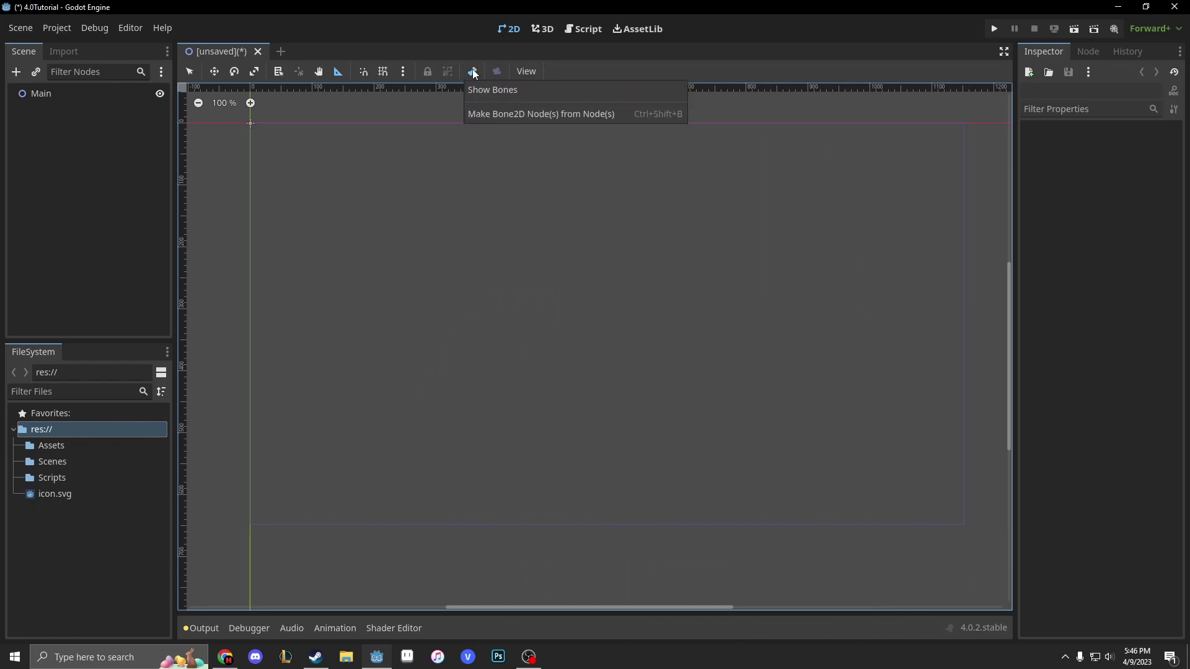
left_click(496, 69)
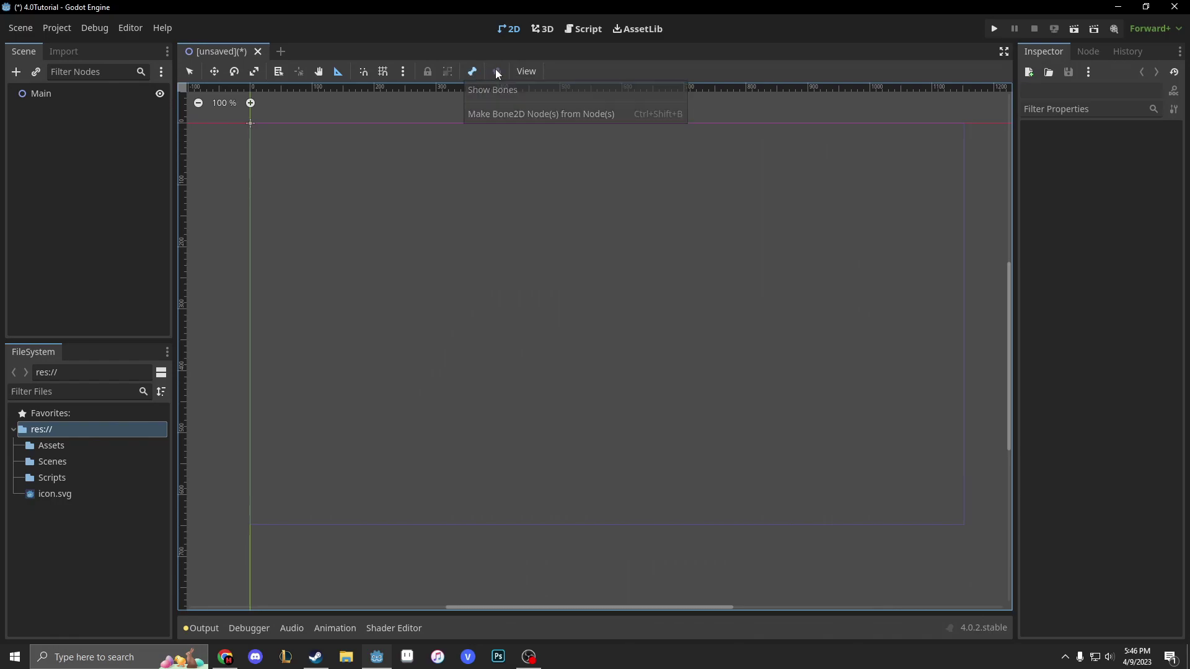
left_click(524, 71)
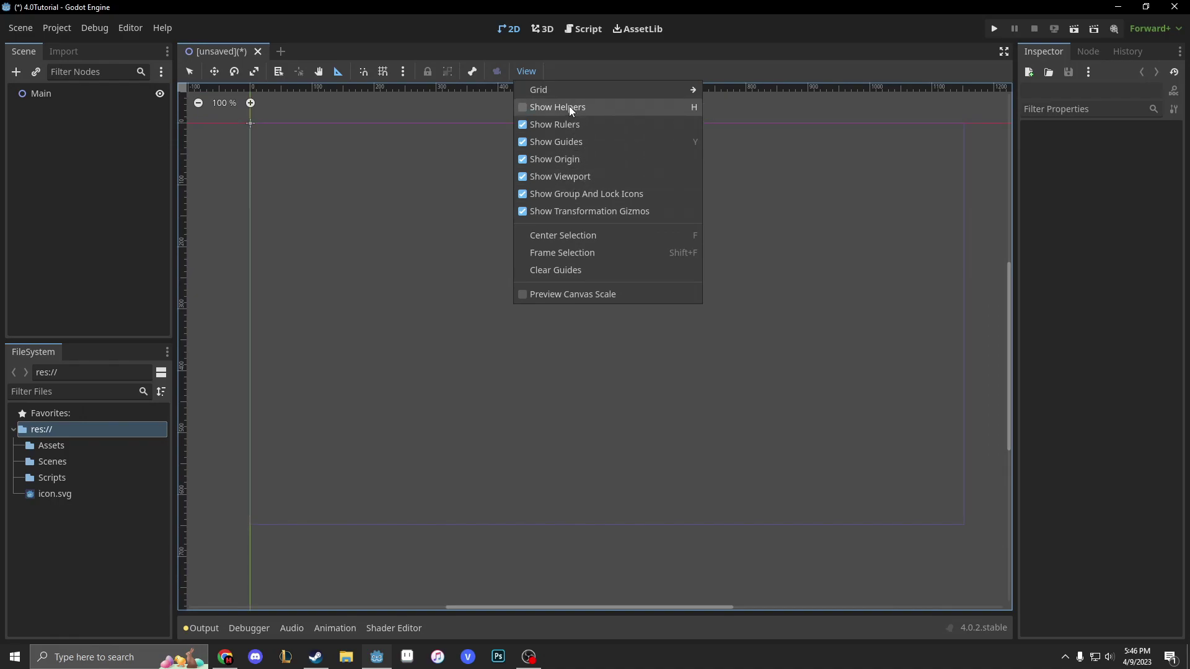
left_click(775, 183)
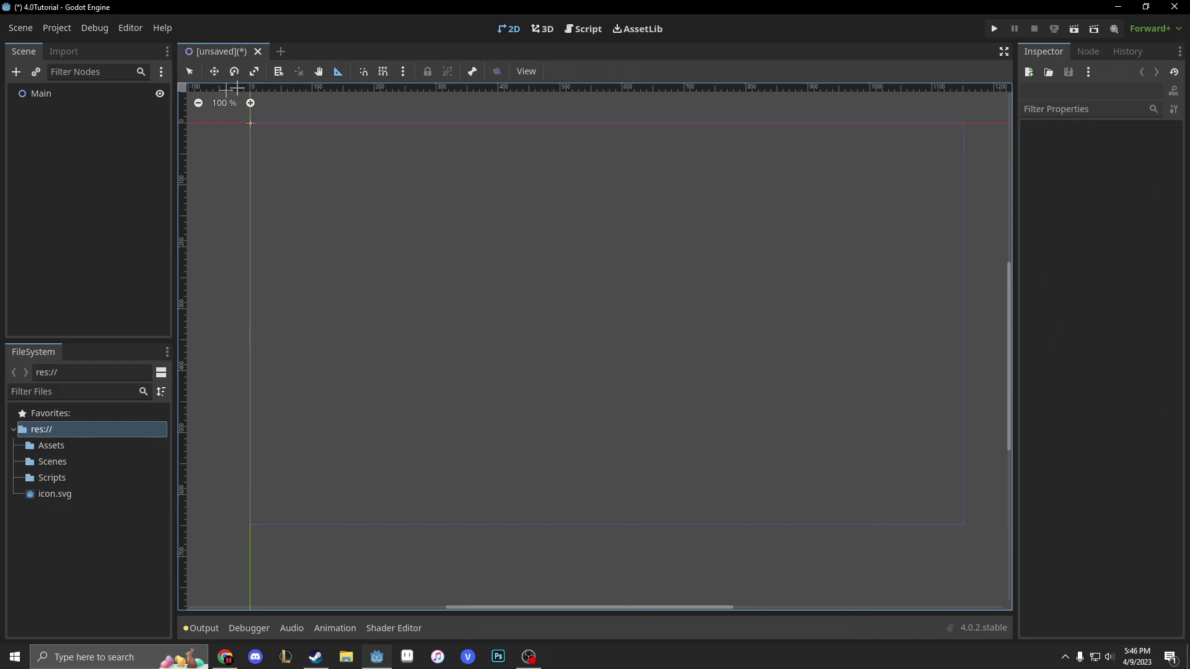
left_click(83, 91)
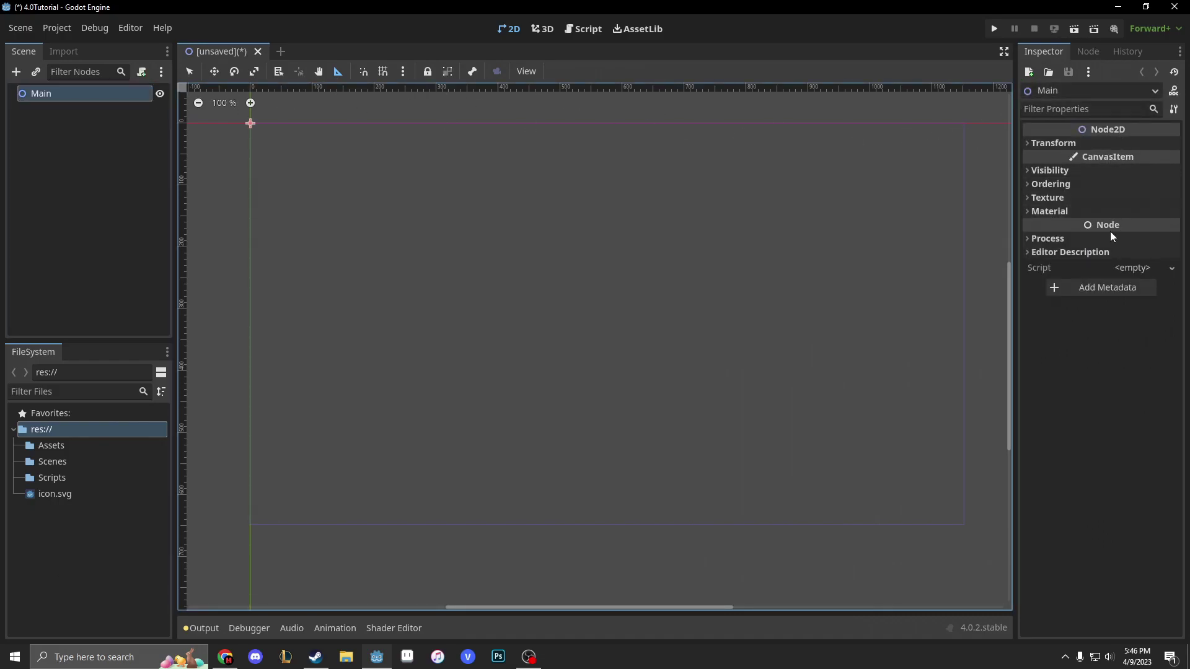
left_click(1055, 144)
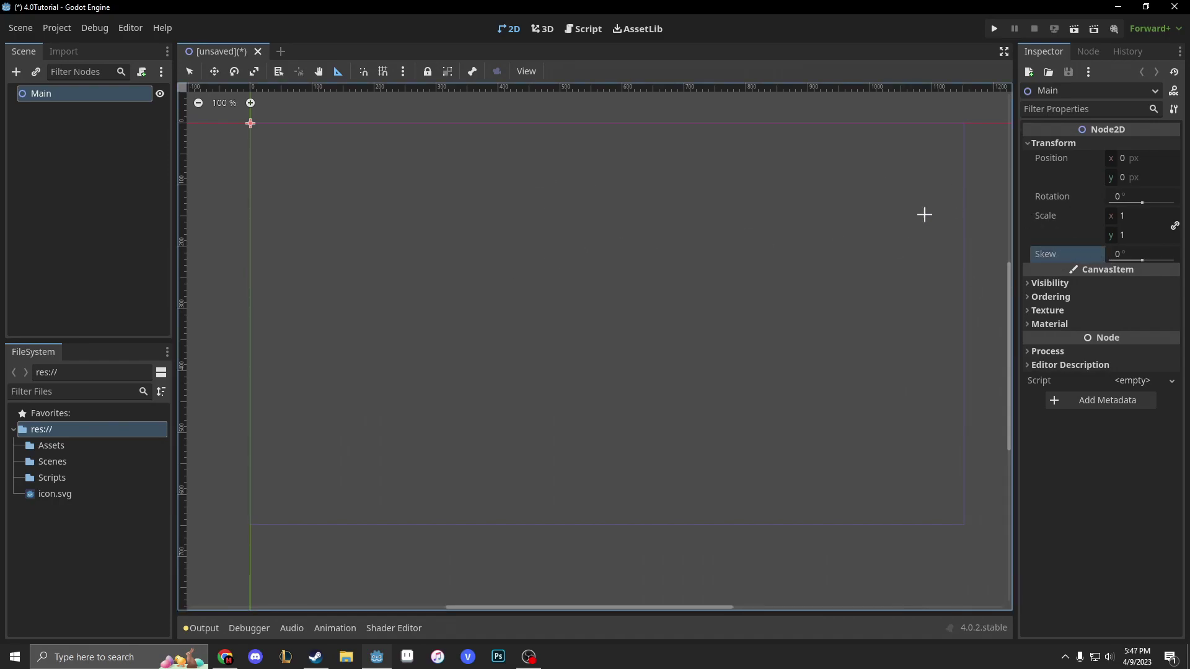
left_click(1051, 283)
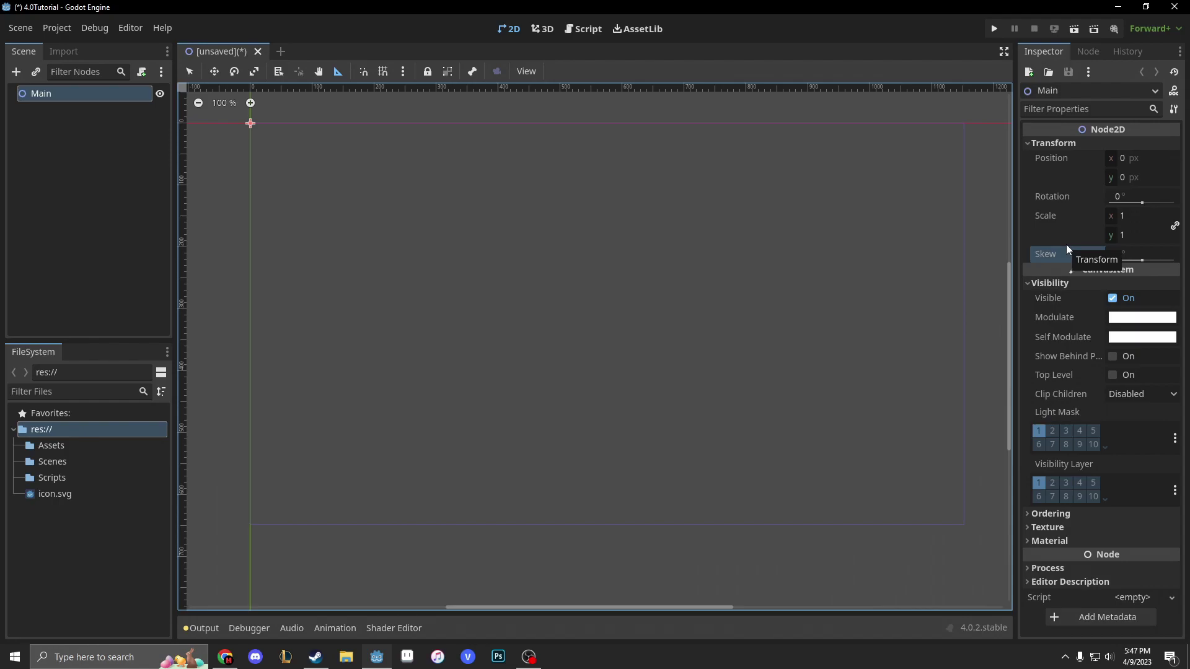
left_click(1056, 285)
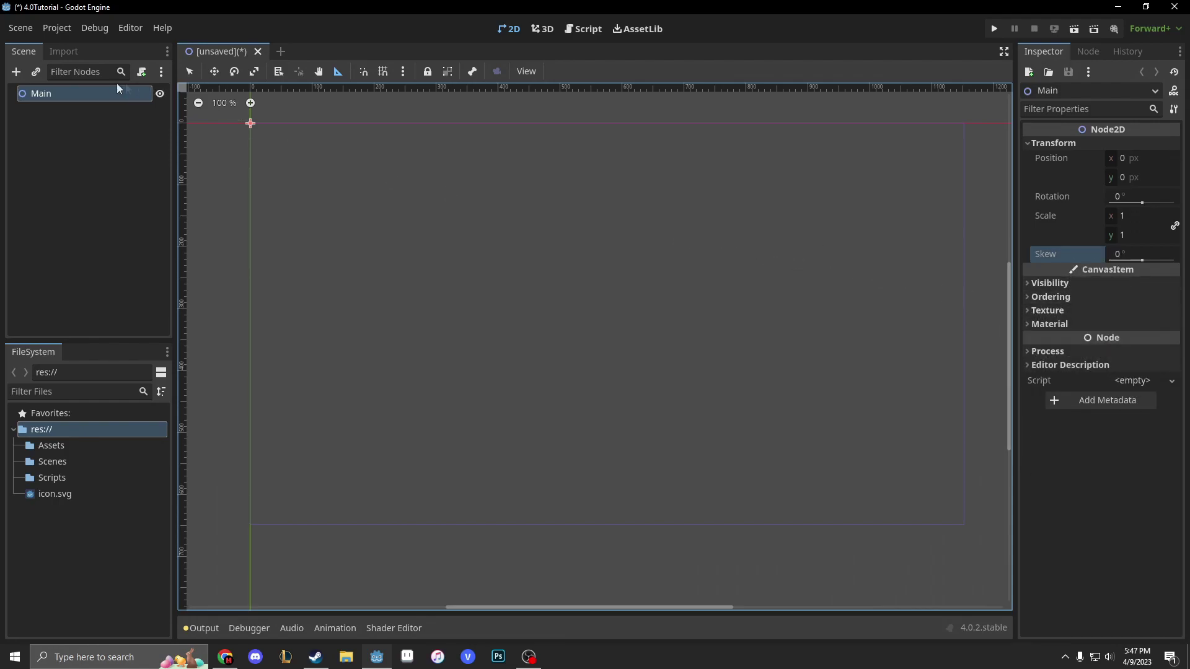
left_click(85, 151)
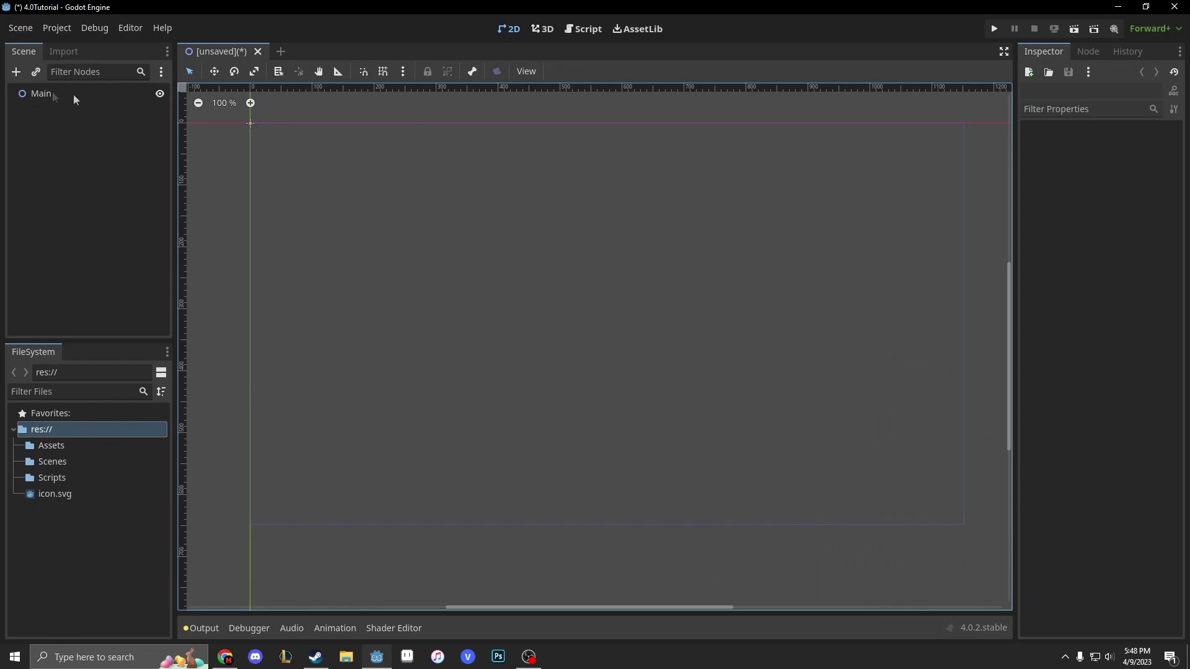
Save the scene as Main.tscn inside a new res://Scenes/Levels folder
key("ctrl+s")
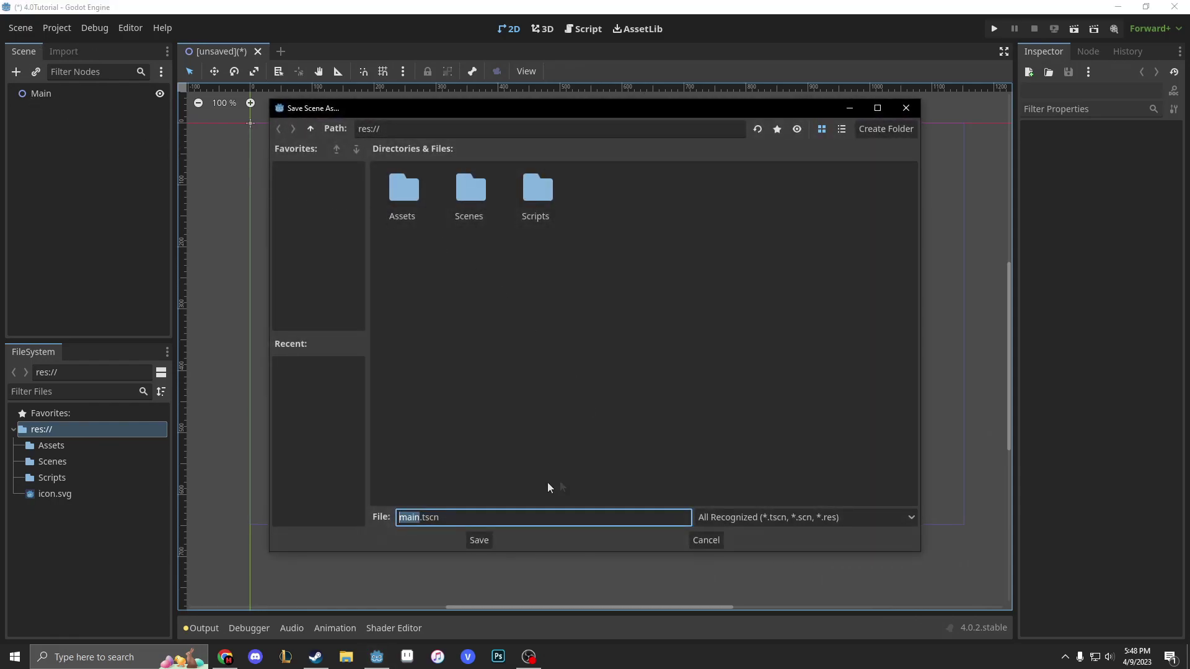
left_click_drag(440, 526, 422, 502)
double_click(471, 186)
right_click(502, 241)
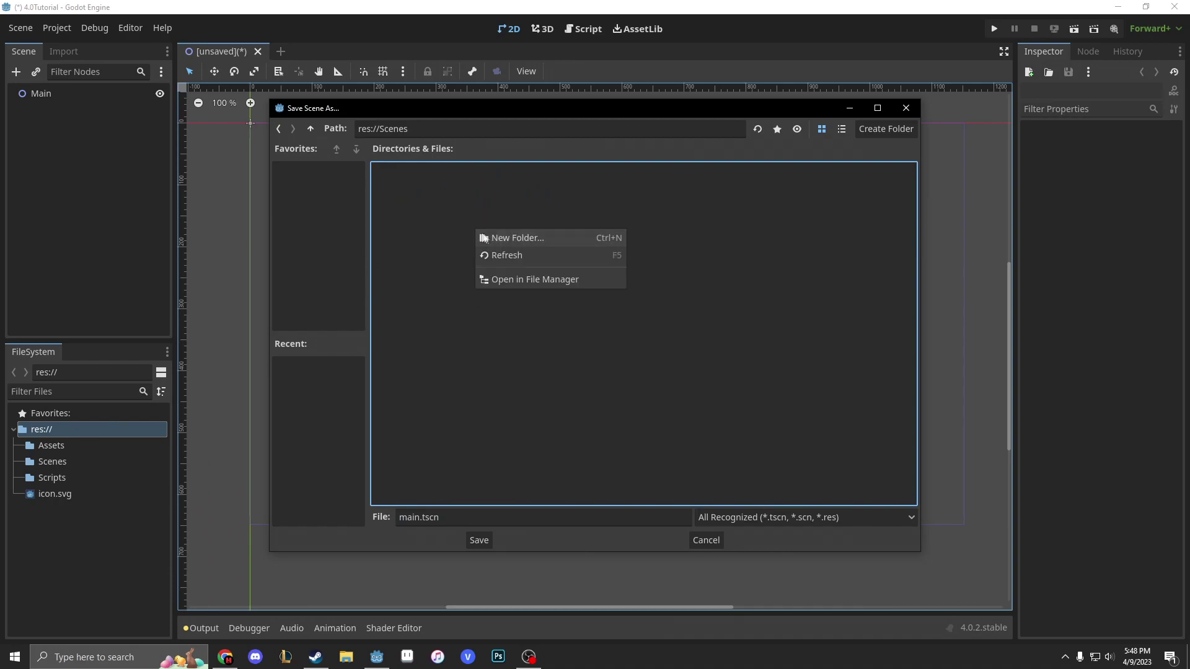
left_click(504, 242)
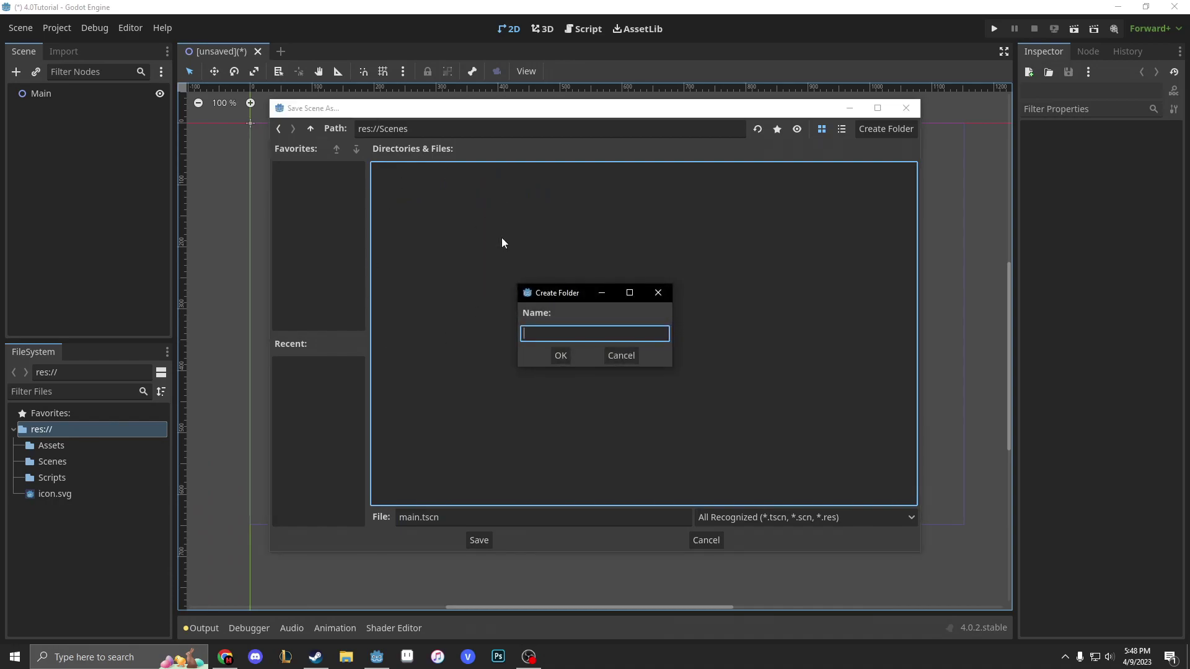
type("Levels")
key("Return")
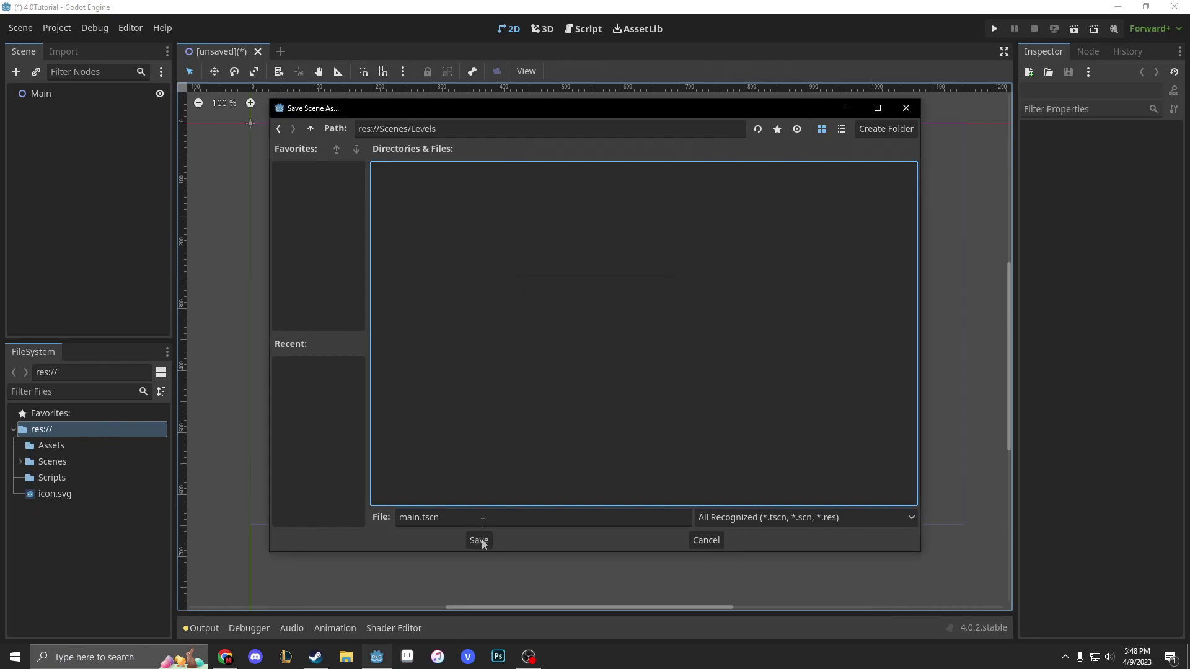
left_click(404, 518)
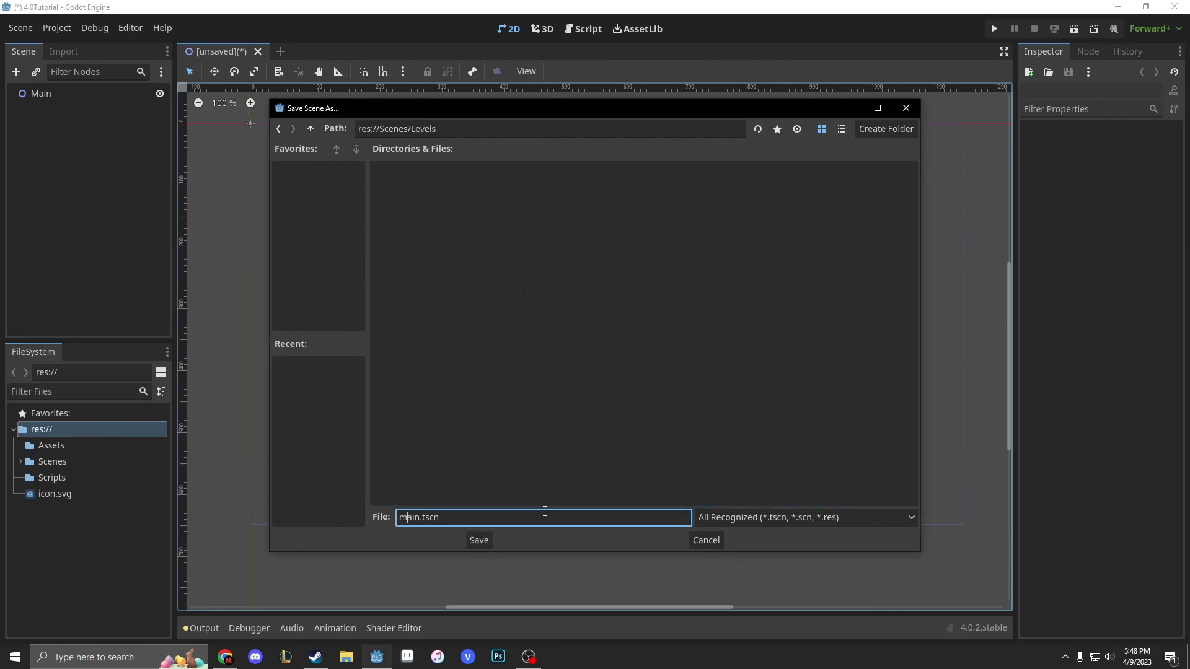
key("BackSpace")
left_click(478, 540)
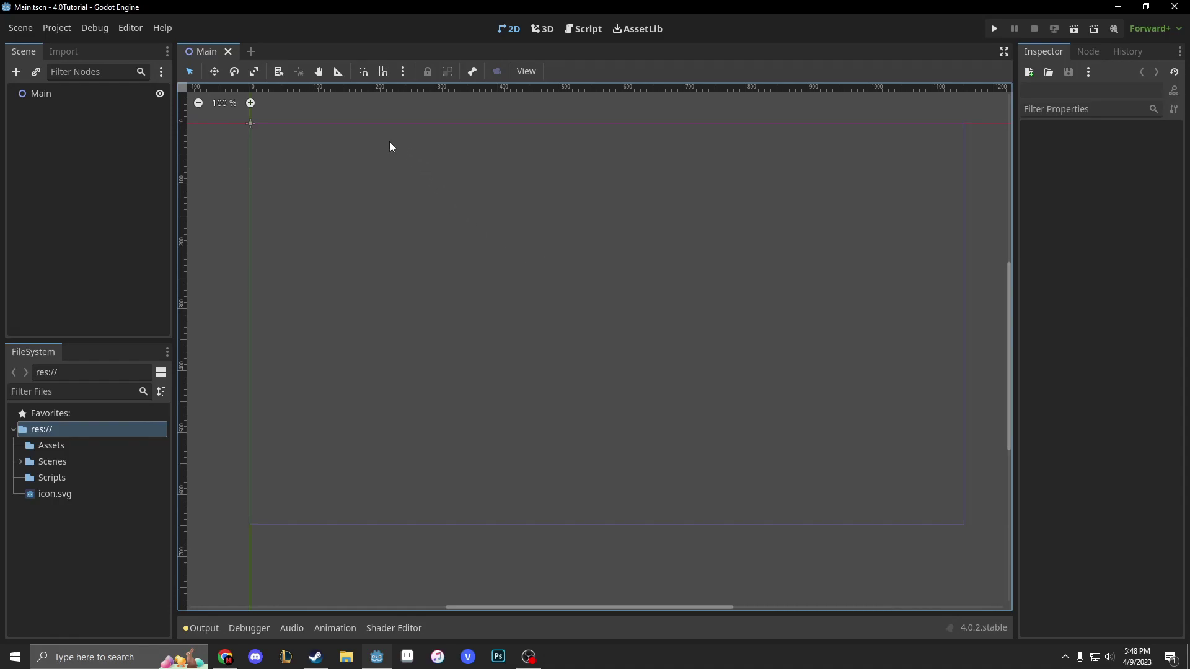
Add a new scene tab and choose Other Node to list all root node types
left_click(252, 52)
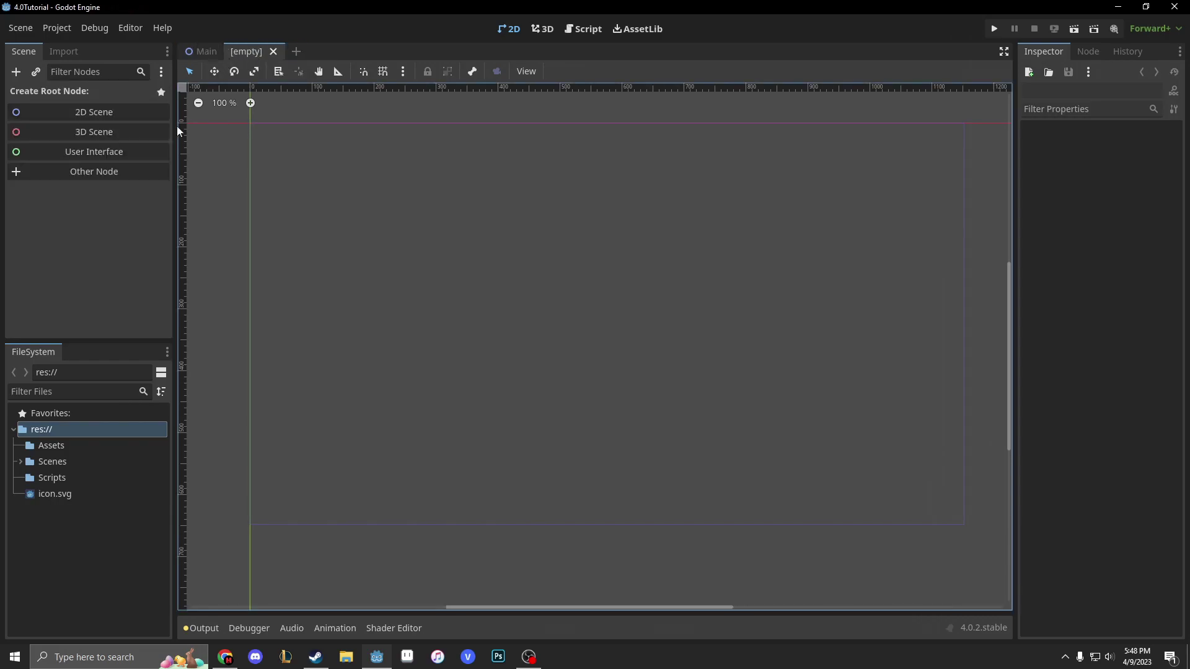
left_click(124, 172)
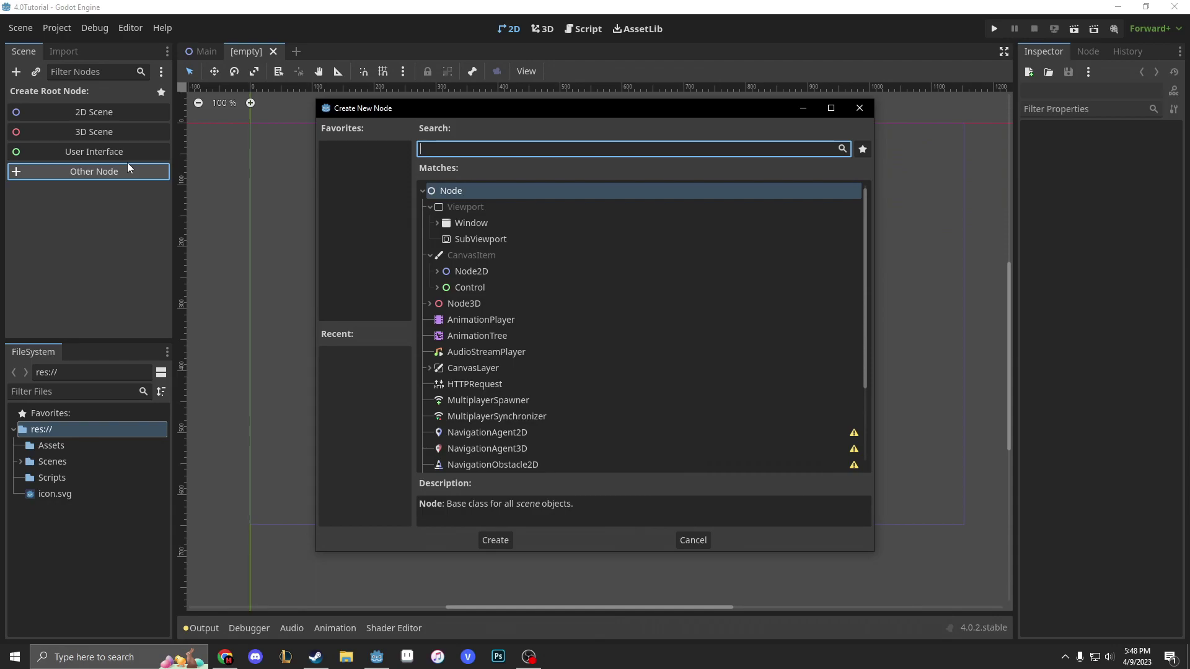
Create a CharacterBody2D root by searching 'char', and review its missing-collision warning
type("char")
key("Return")
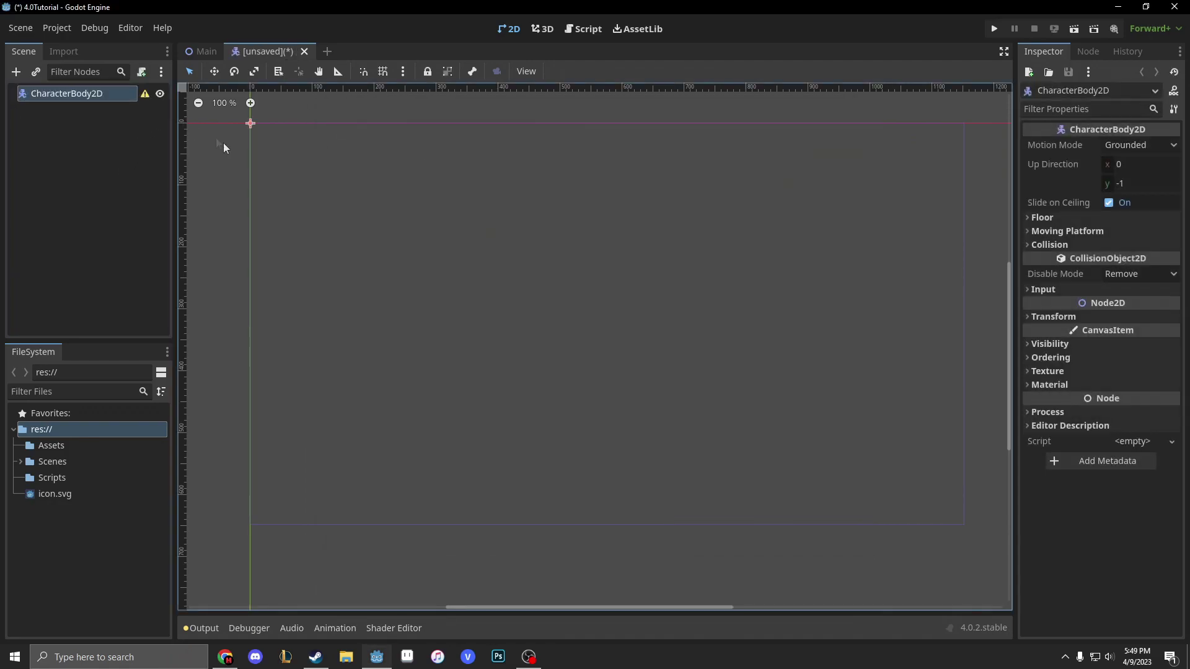
middle_click_drag(223, 146, 598, 267)
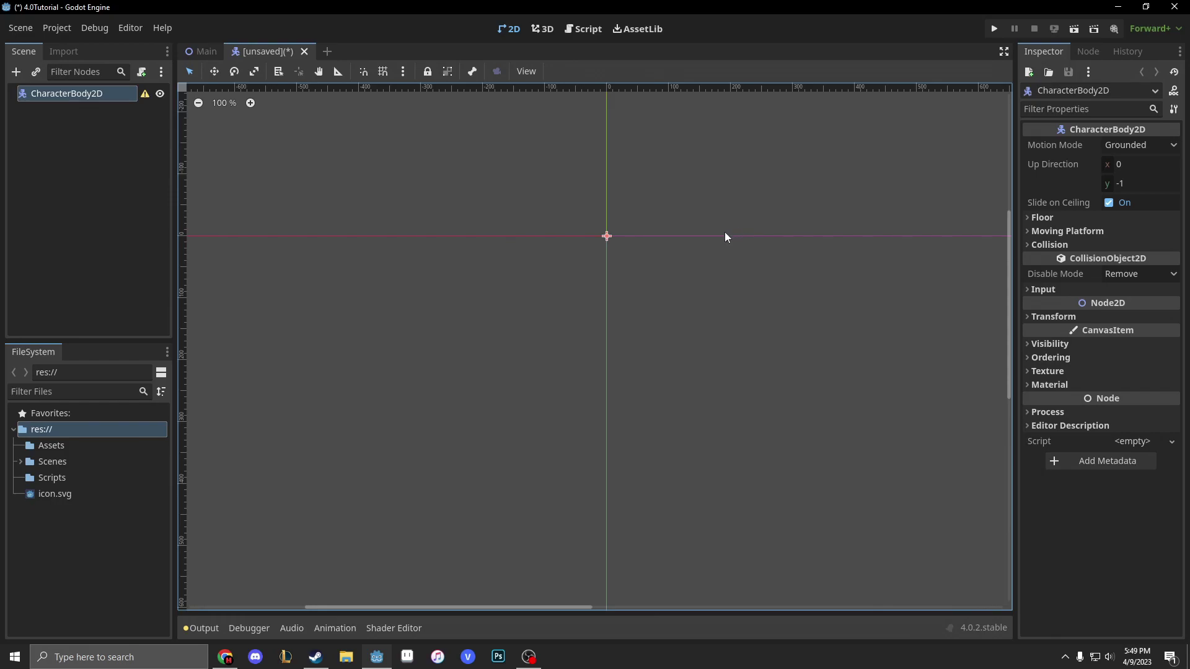
left_click(145, 95)
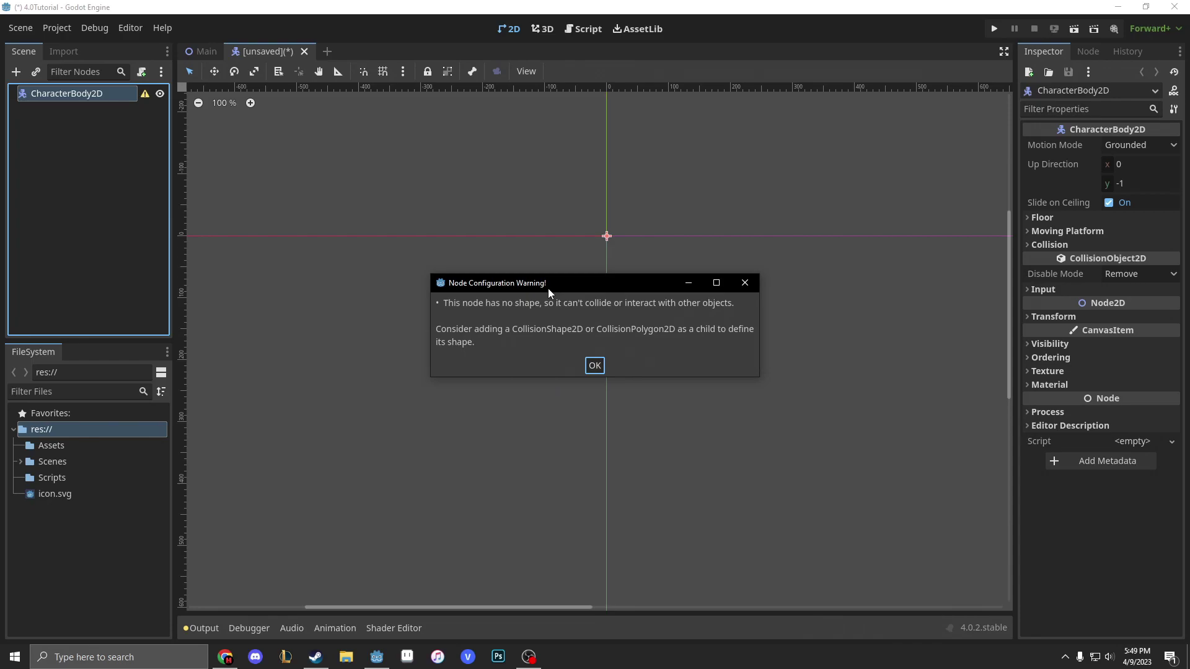
left_click(745, 283)
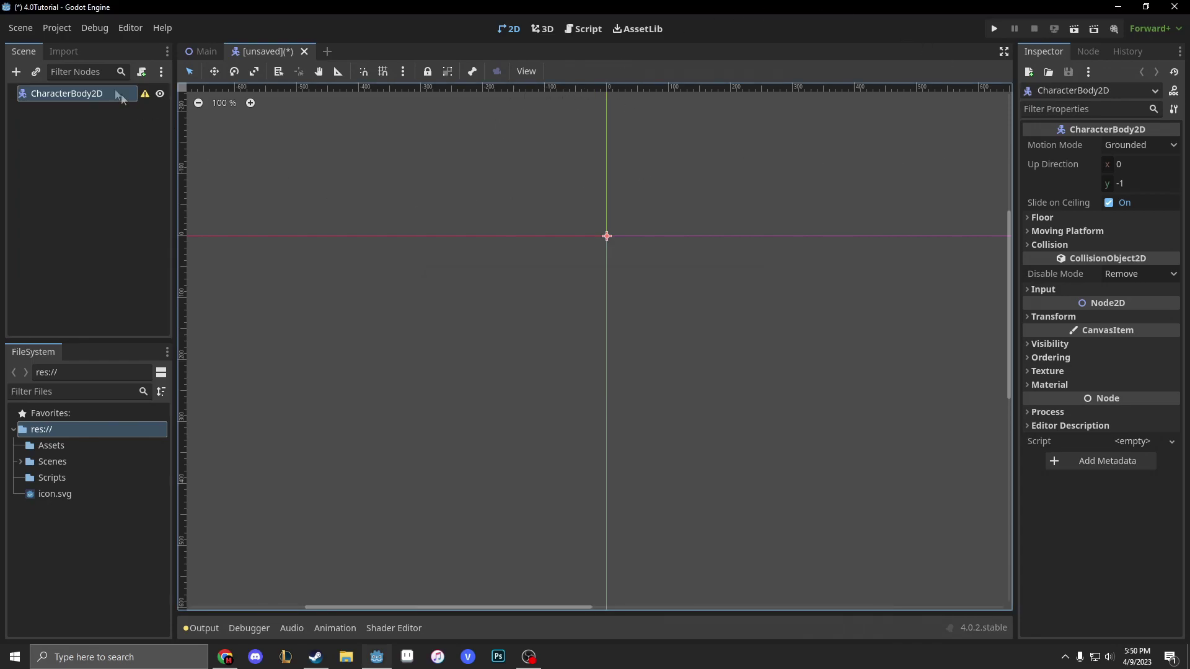
Add a CollisionShape2D child by searching 'coll' and review its warning
left_click(16, 72)
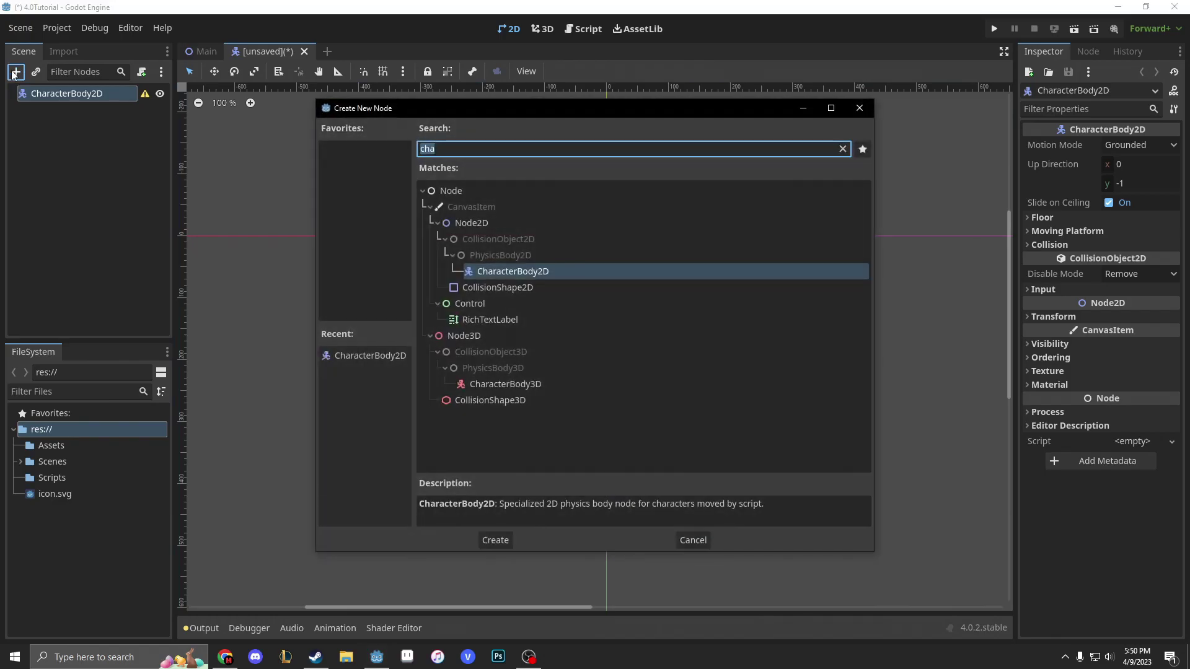
type("coll")
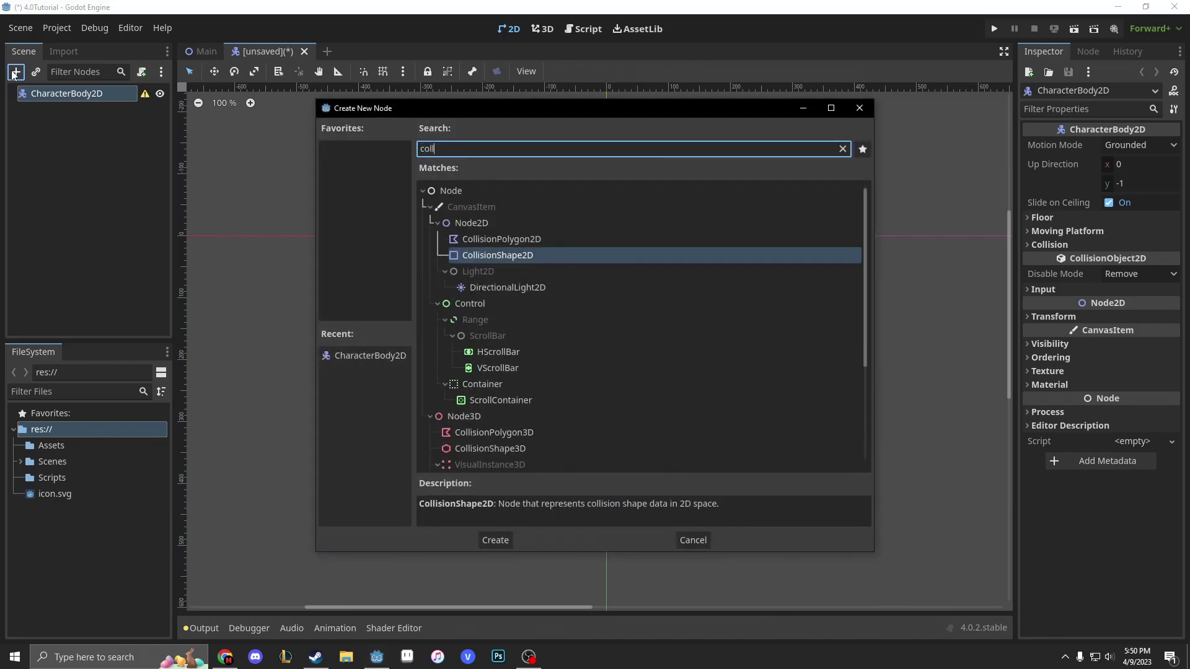
key("Return")
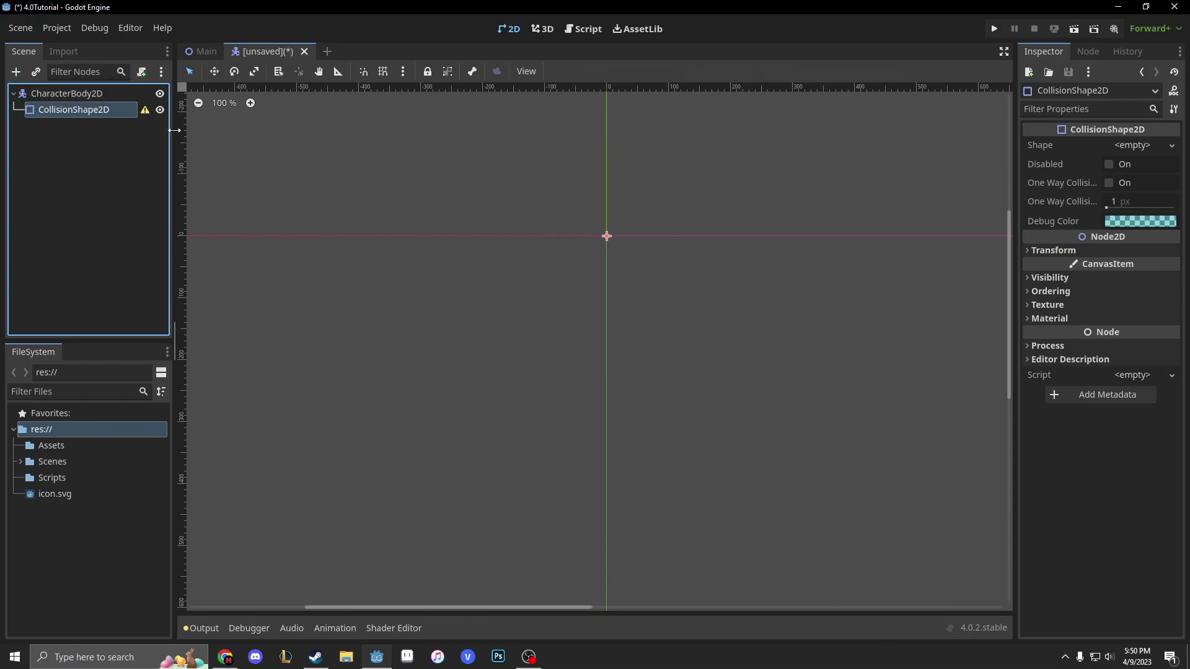
left_click(146, 110)
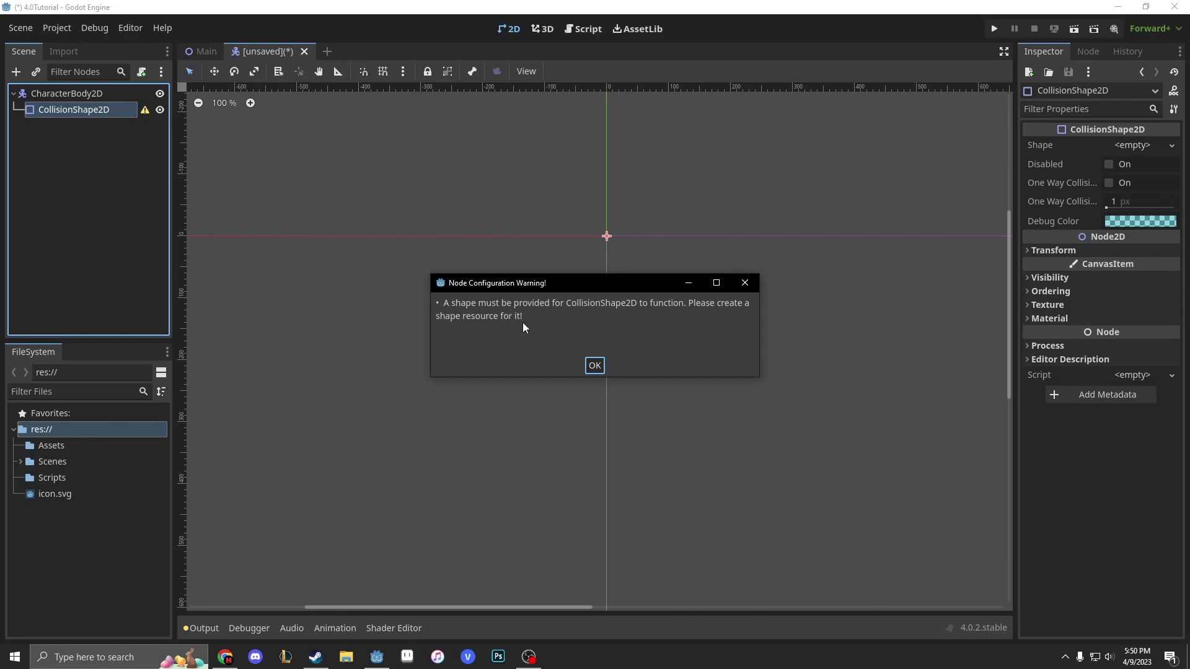
left_click(595, 365)
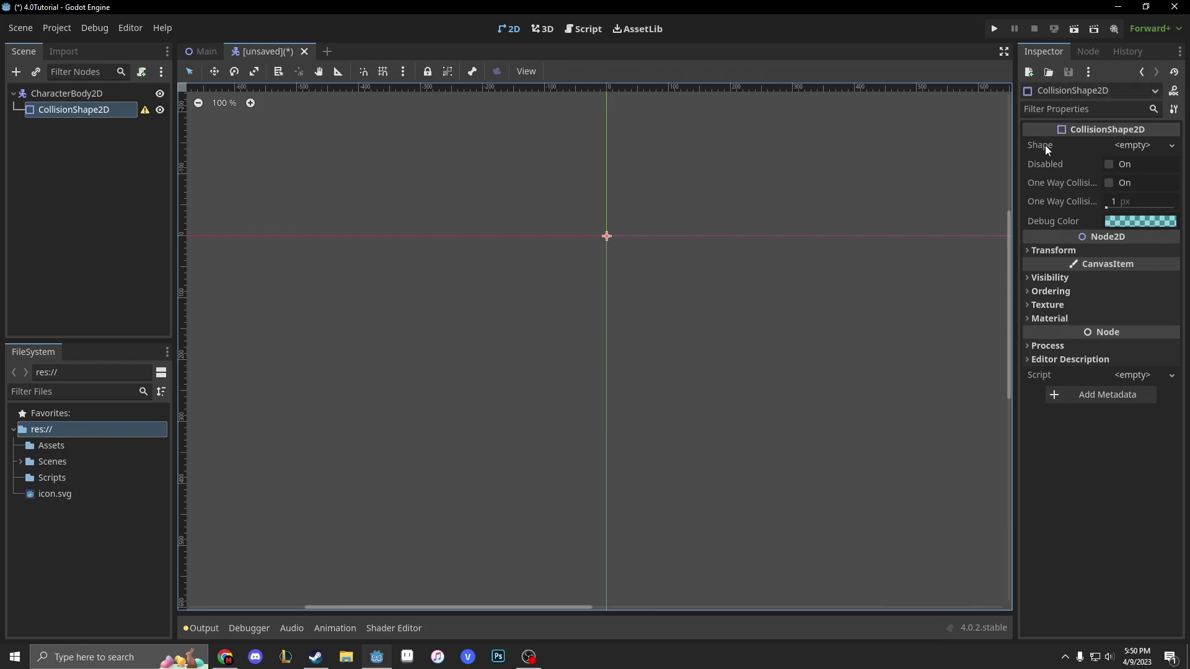
Give the CollisionShape2D a New RectangleShape2D and select the Assets folder
left_click(1136, 145)
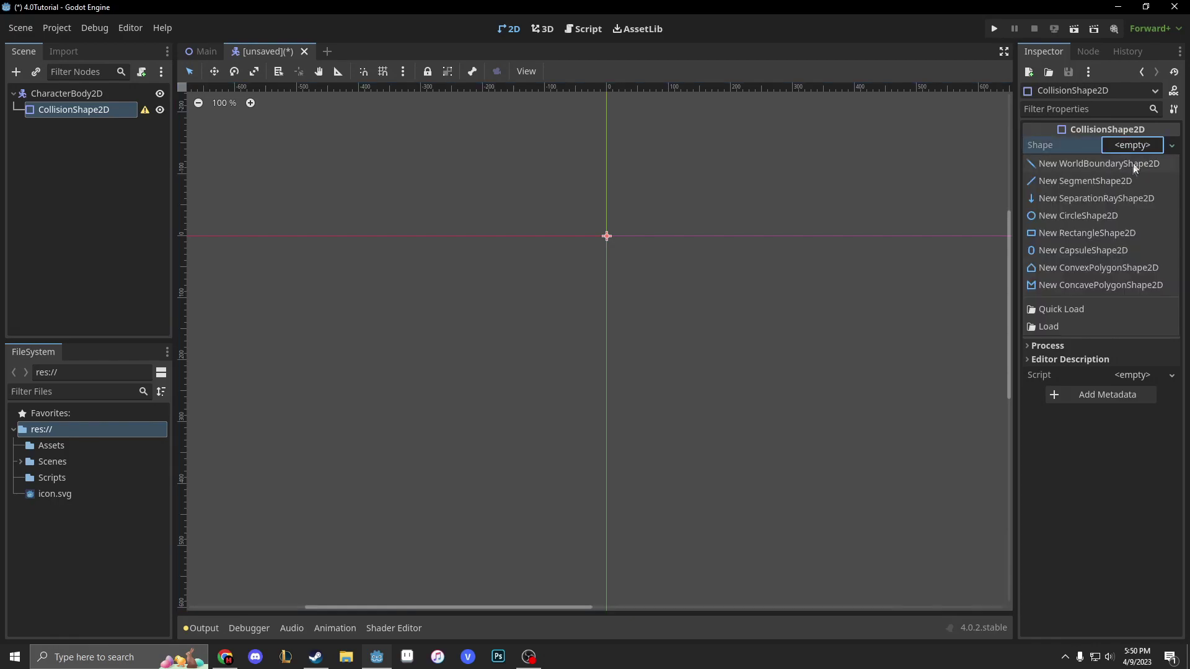
left_click(1106, 233)
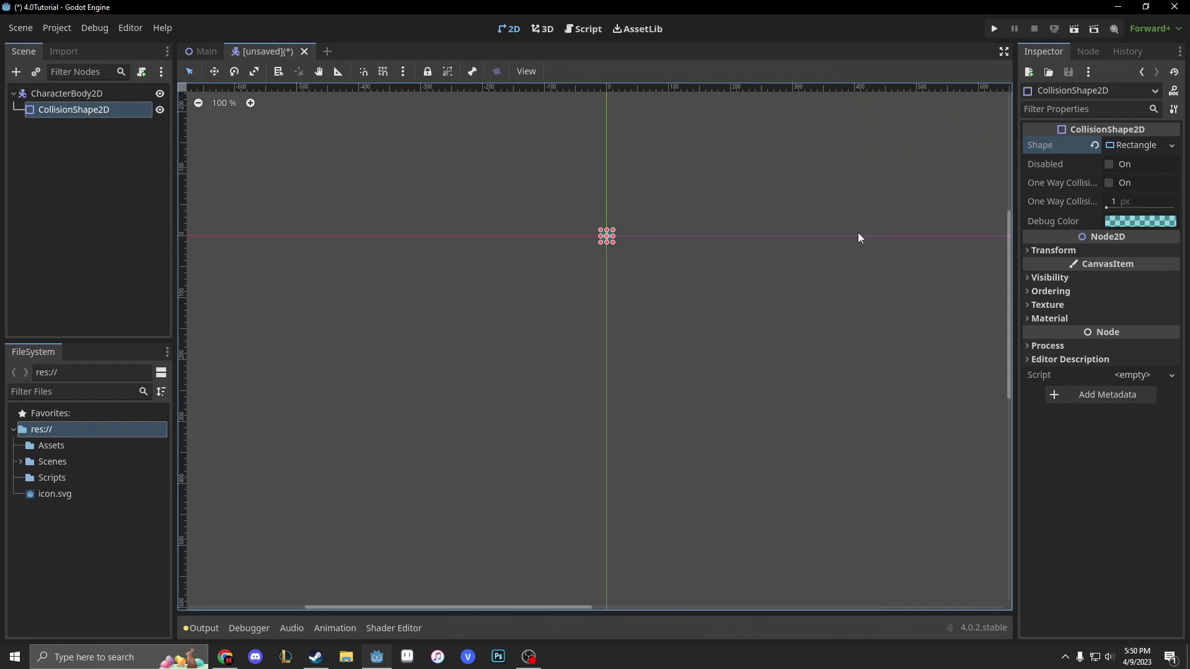
left_click(858, 233)
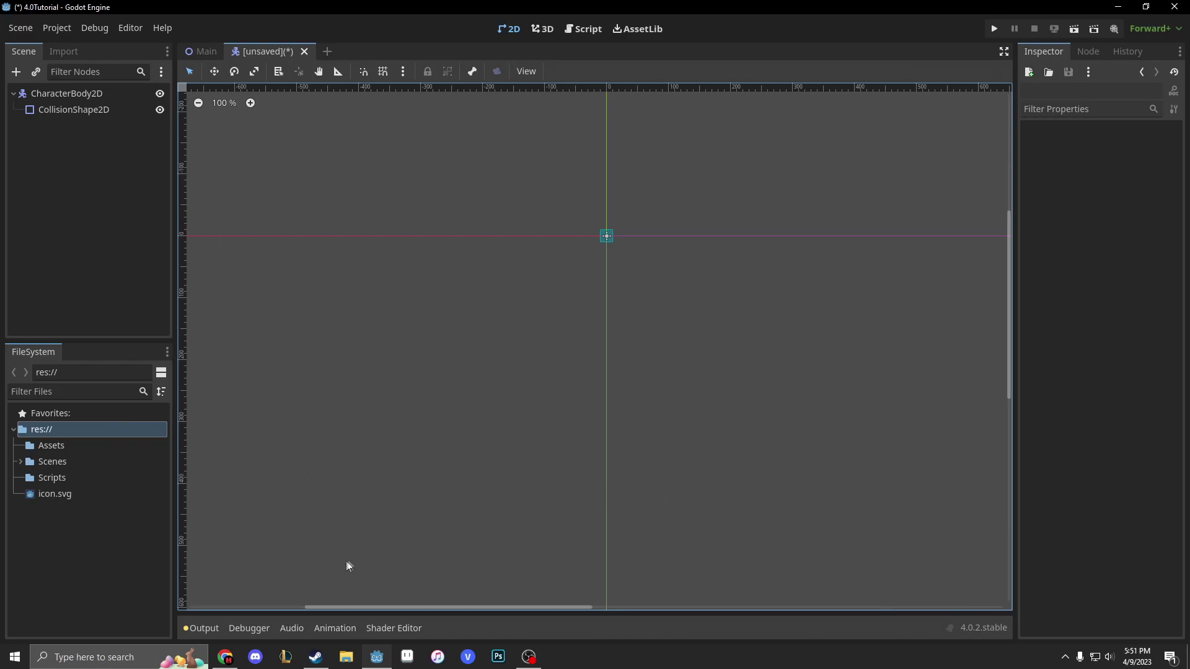
left_click(77, 446)
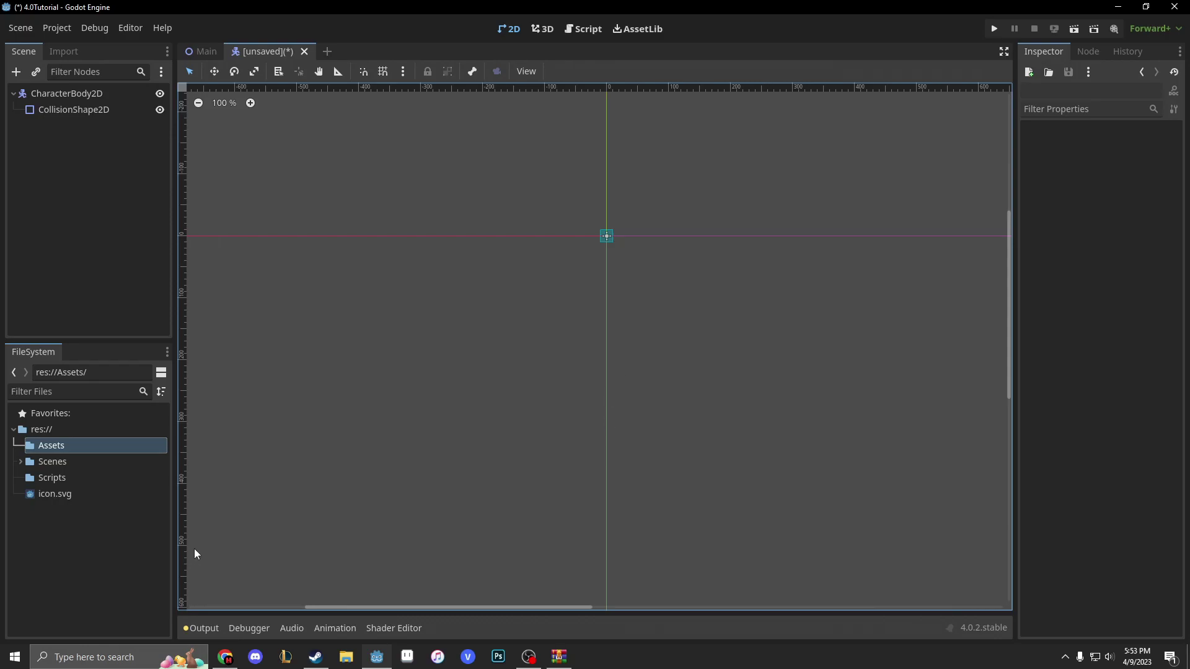
right_click(52, 445)
Open Assets in File Explorer, then create and open a new Player folder there
left_click(139, 628)
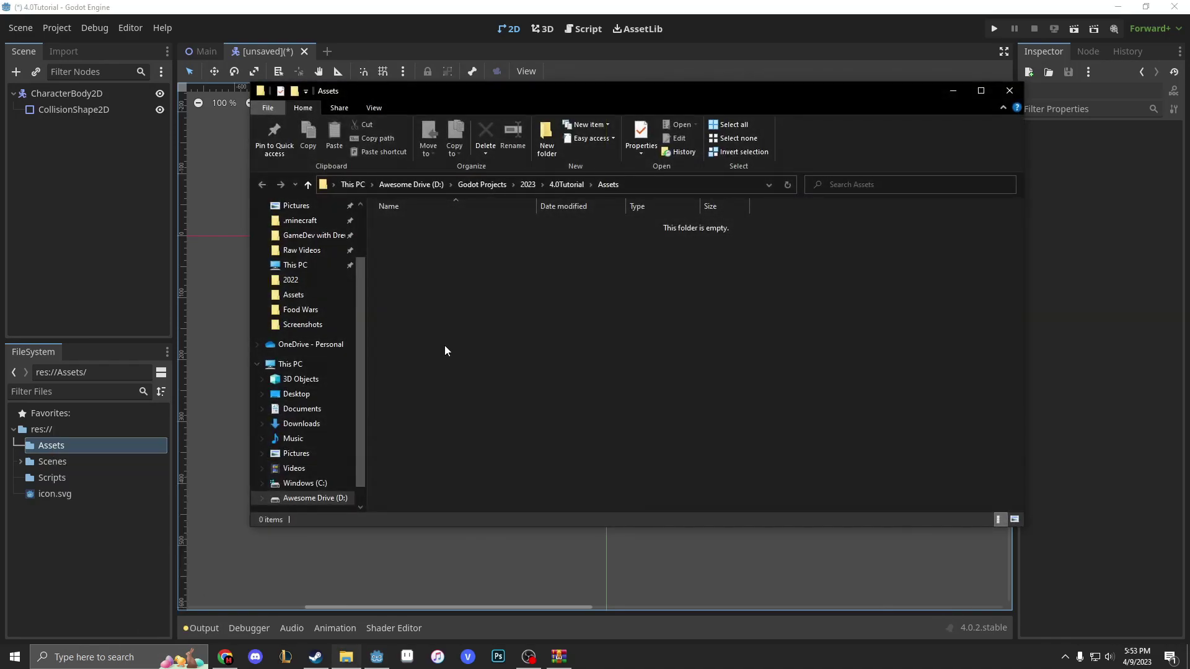
right_click(444, 344)
mouse_move(553, 558)
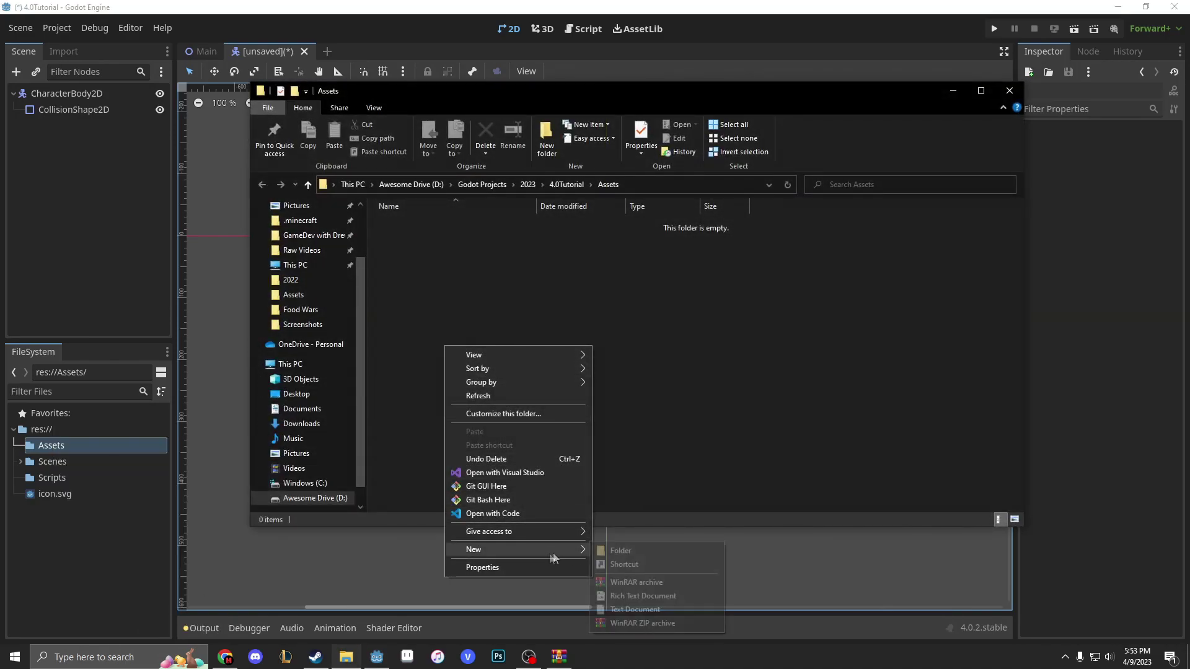
left_click(608, 553)
type("Player")
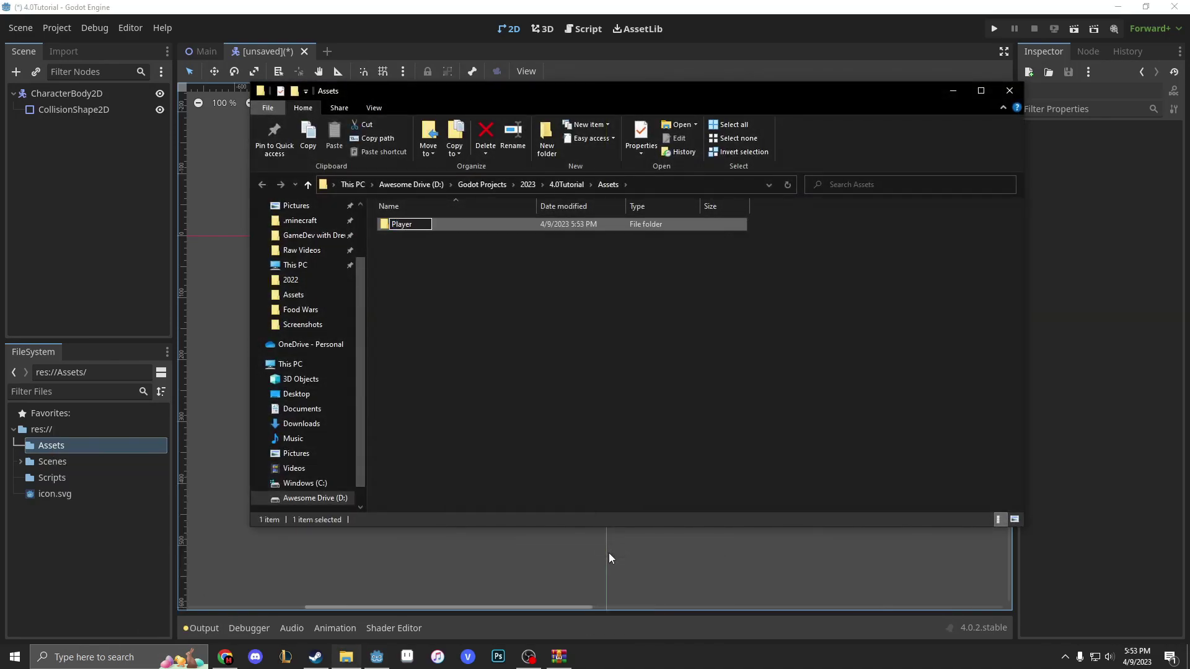
key("Return")
double_click(419, 222)
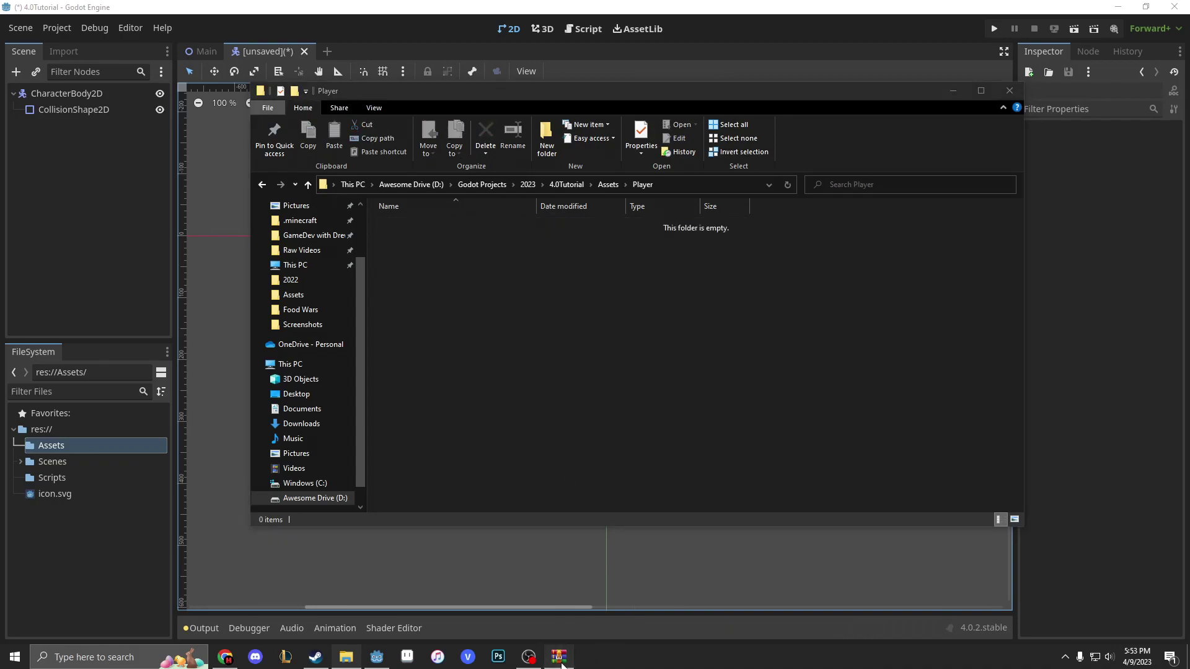
key("alt+Tab")
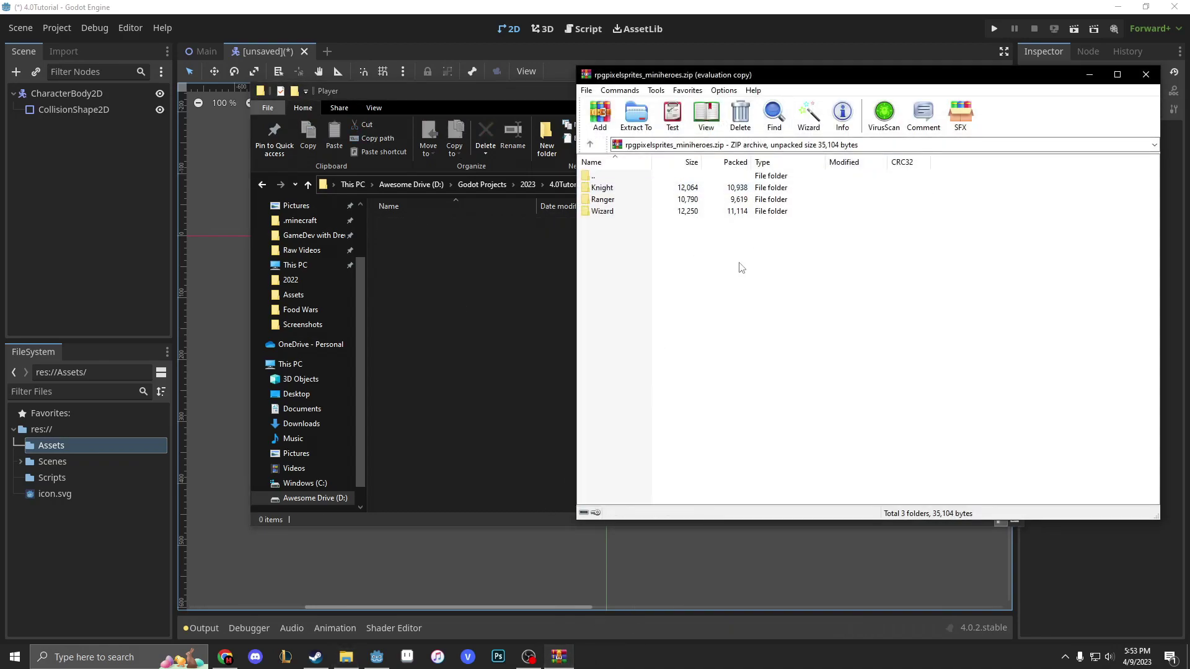
Extract the Knight folder from rpgpixelsprites_miniheroes.zip into Assets/Player, then close WinRAR and Explorer
left_click_drag(644, 188, 464, 273)
left_click(541, 284)
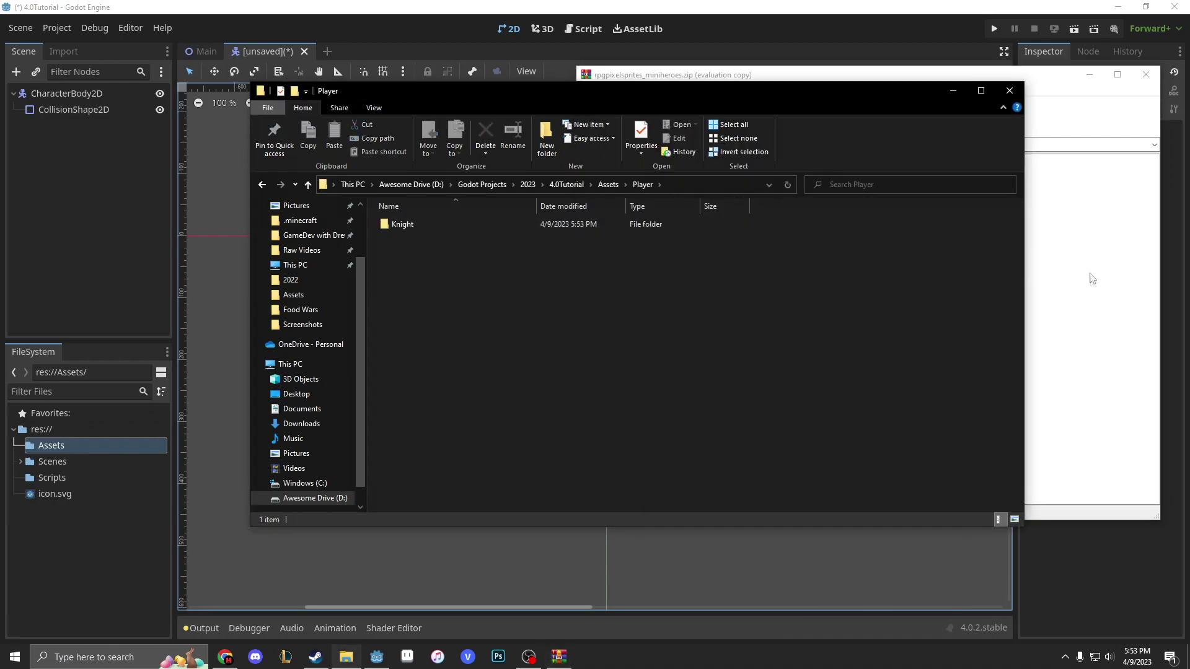
left_click(1093, 276)
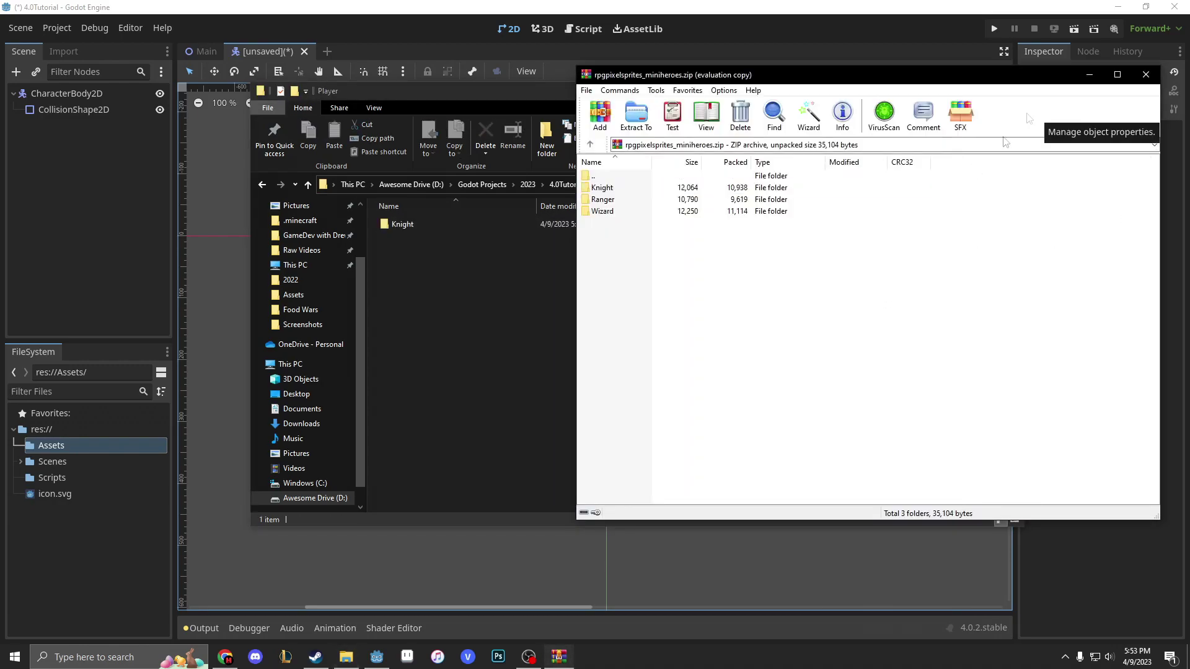
key("alt+F4")
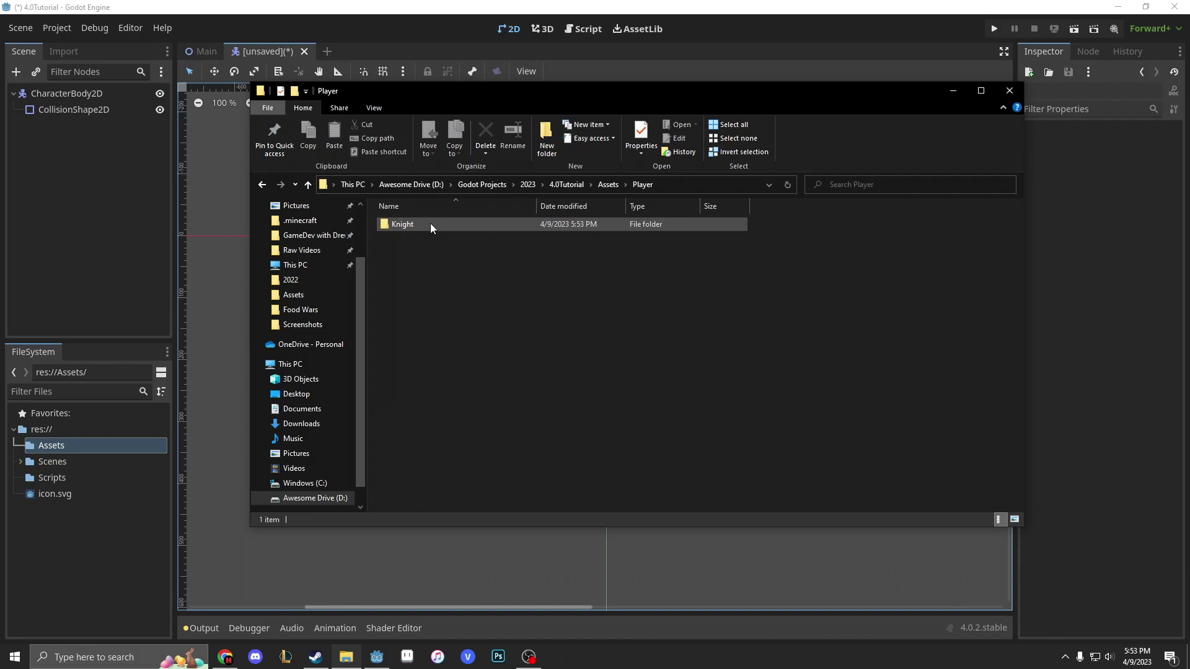
left_click(1009, 90)
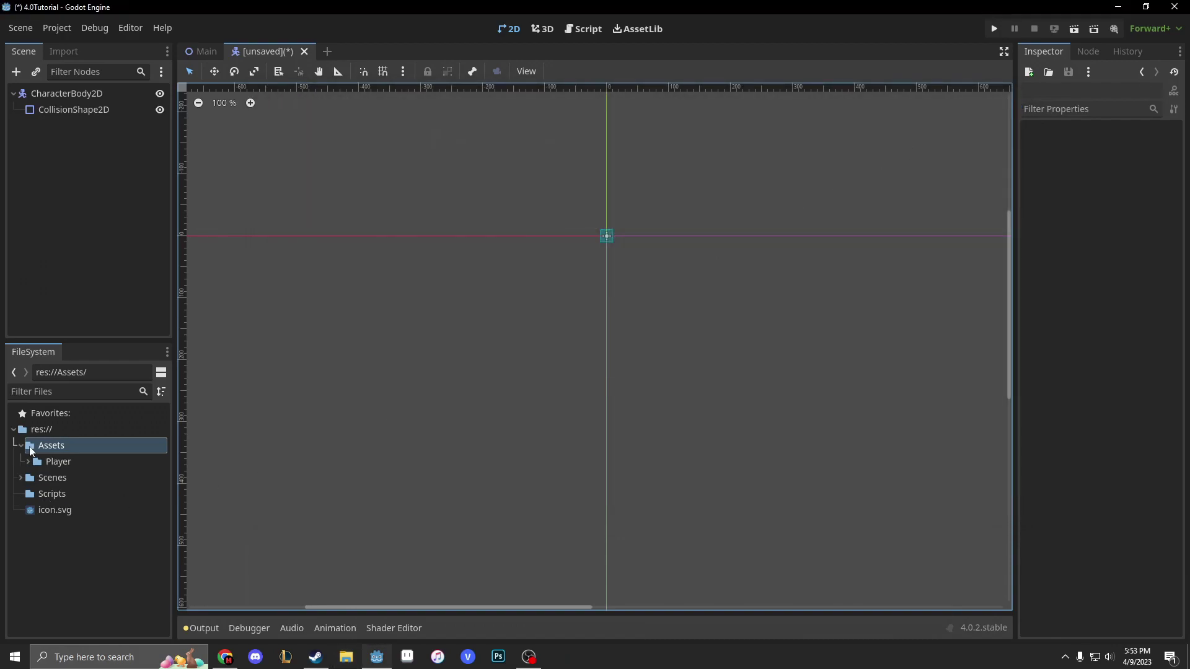
Drag Knight.png from Assets/Player/Knight into the viewport as a Knight sprite and select it
left_click(29, 462)
left_click(36, 479)
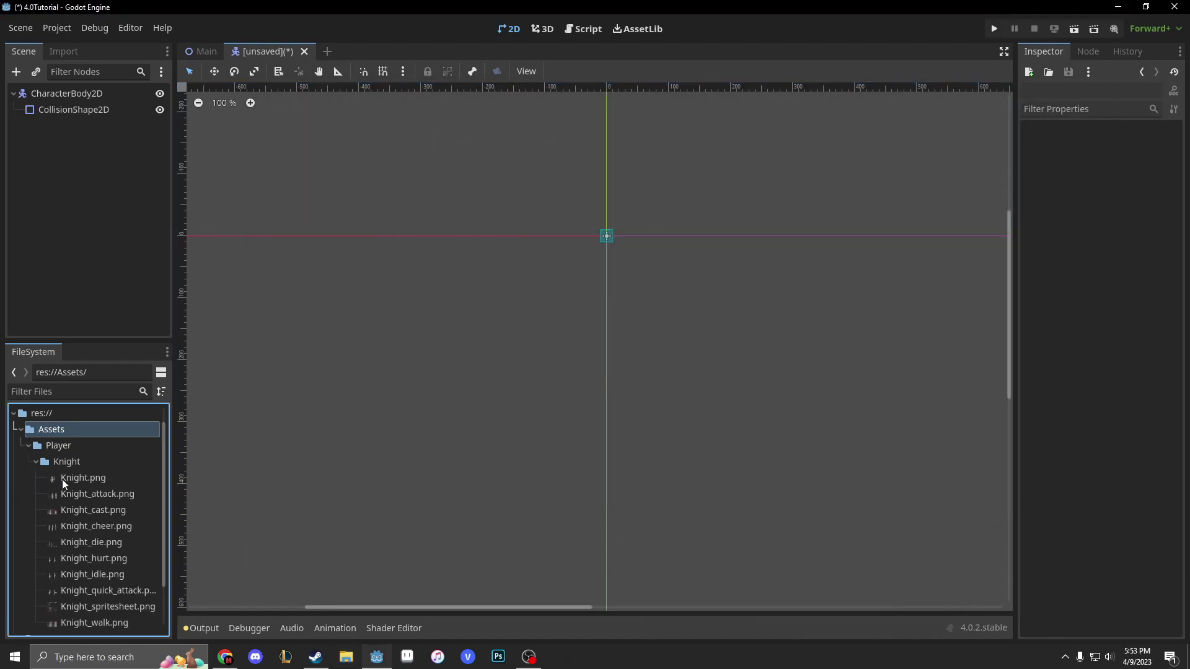
left_click_drag(62, 478, 130, 489)
scroll(99, 545, "down", 3)
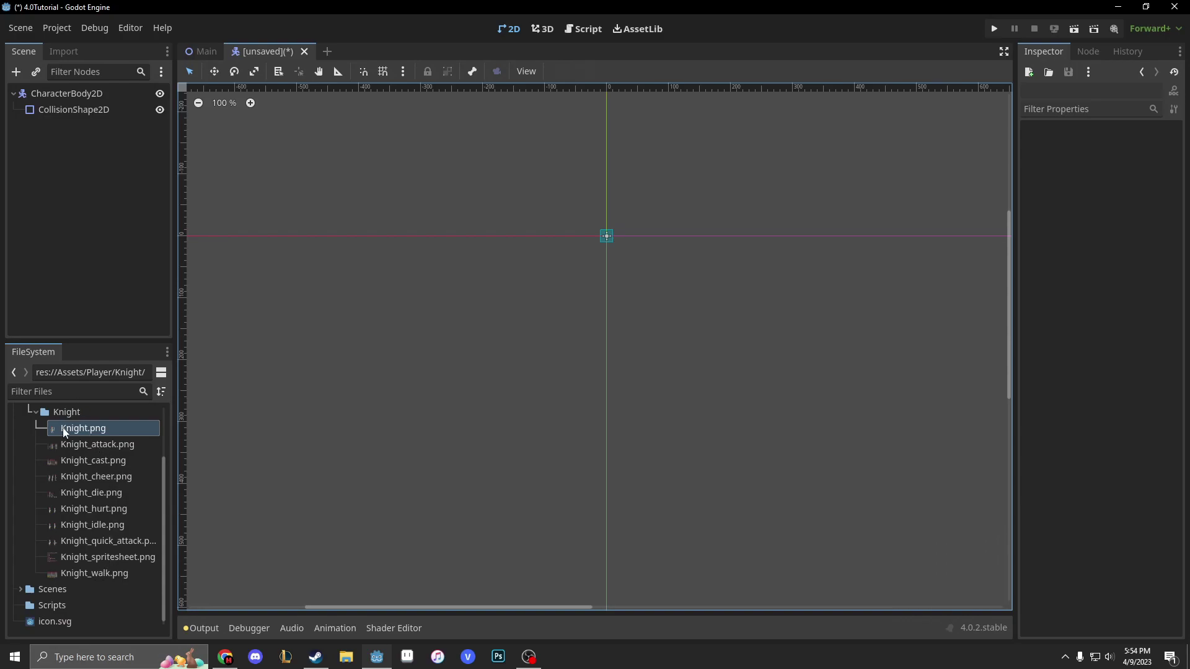
left_click_drag(65, 428, 609, 238)
scroll(618, 239, "up", 3)
scroll(598, 240, "up", 10)
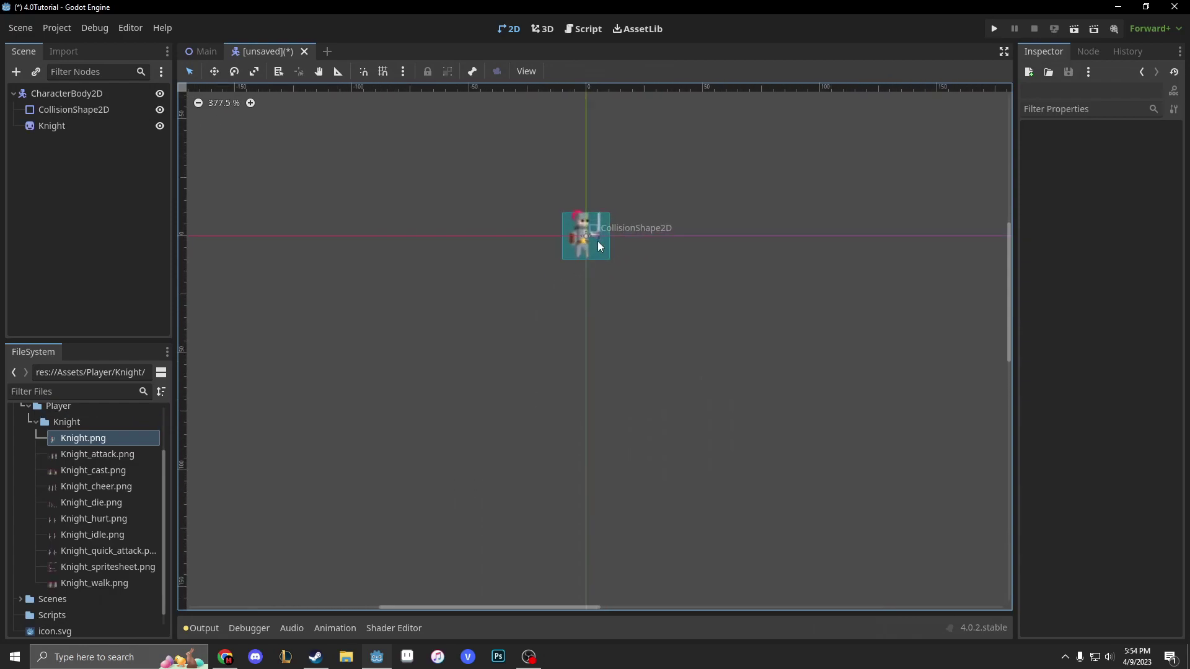
left_click(79, 125)
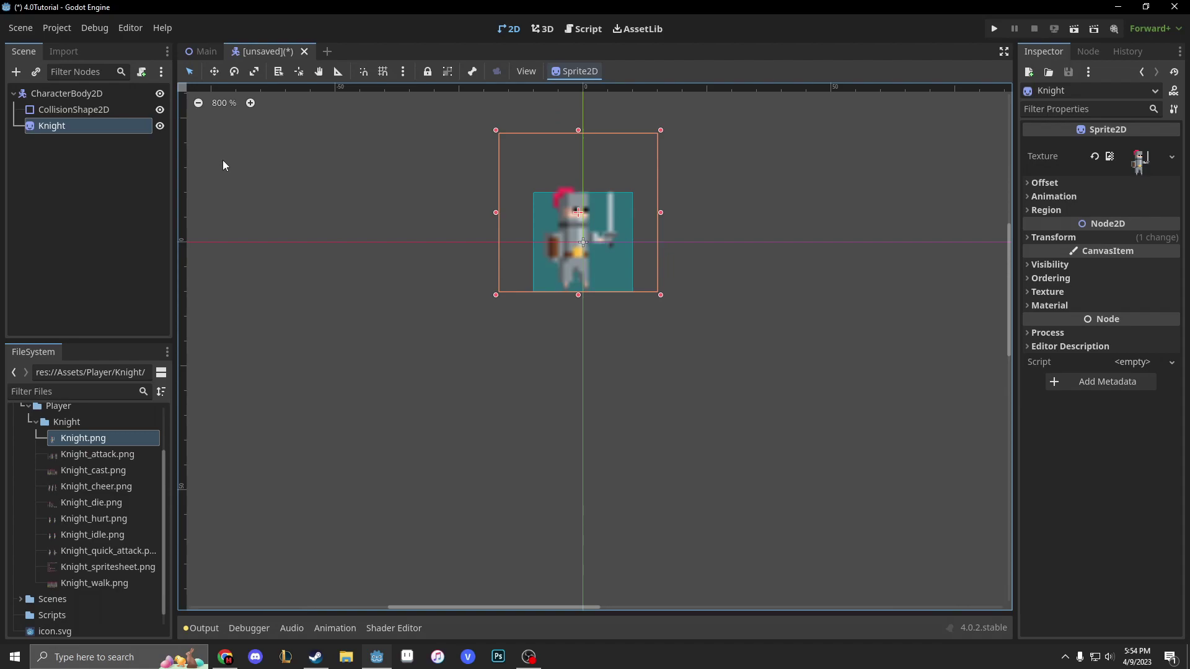
left_click(93, 132)
Move Knight above CollisionShape2D and set its texture filter to Nearest
left_click_drag(93, 133, 93, 105)
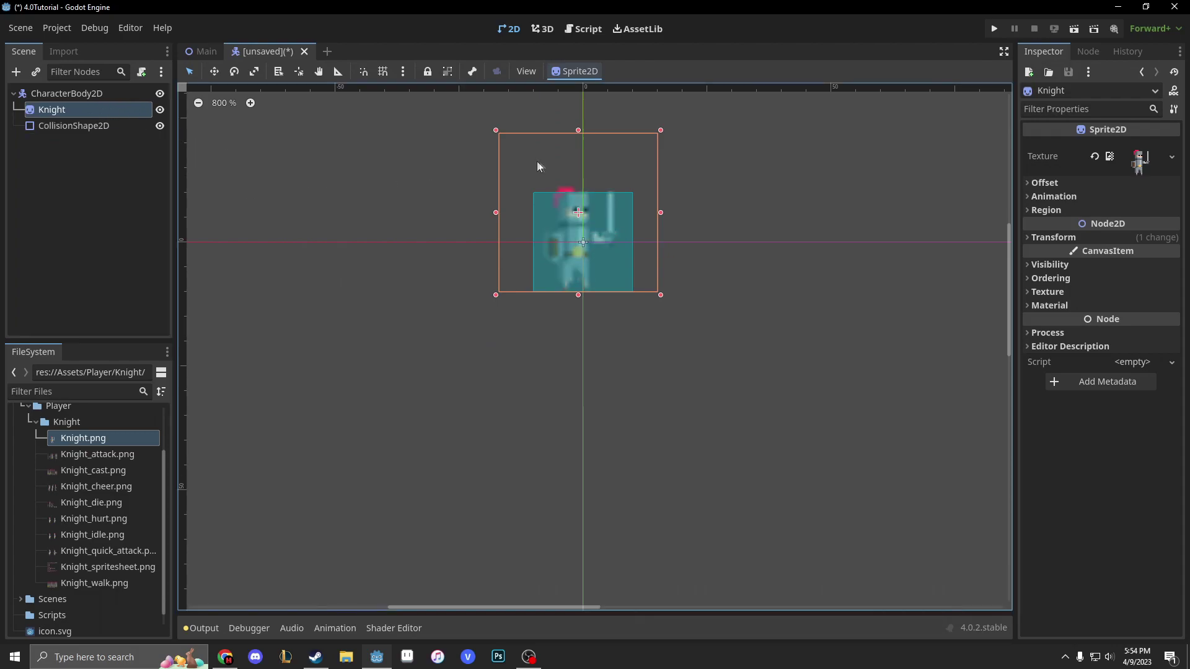
left_click(562, 175)
left_click(567, 191)
left_click_drag(567, 191, 569, 189)
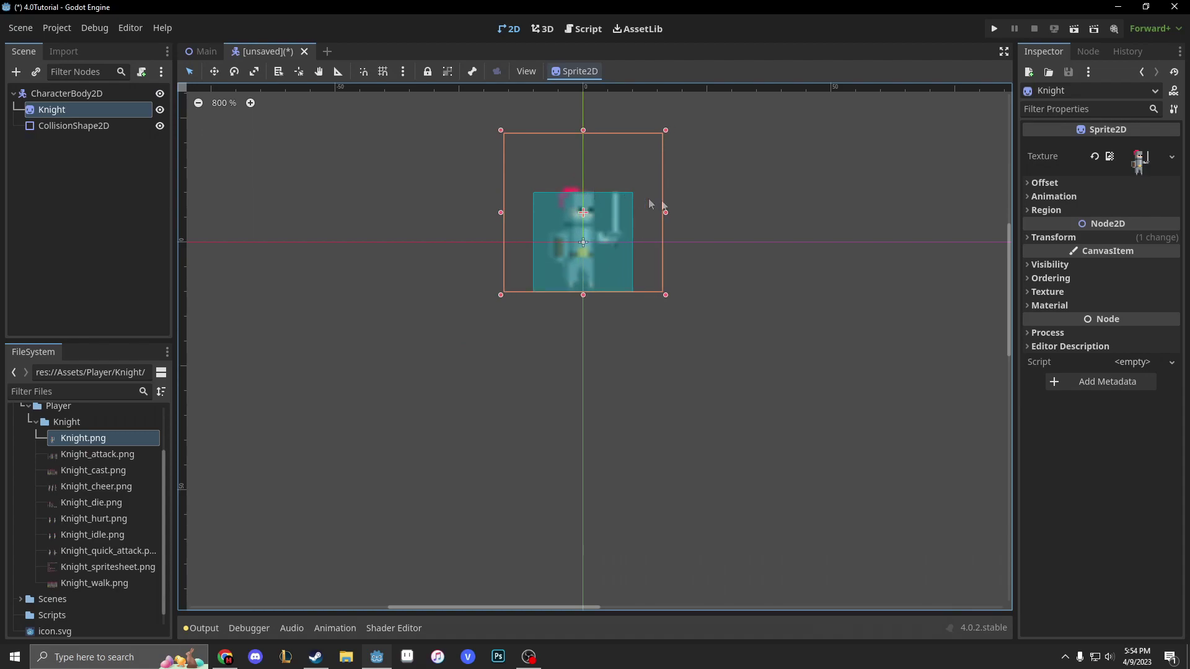
left_click(1069, 291)
left_click(1133, 308)
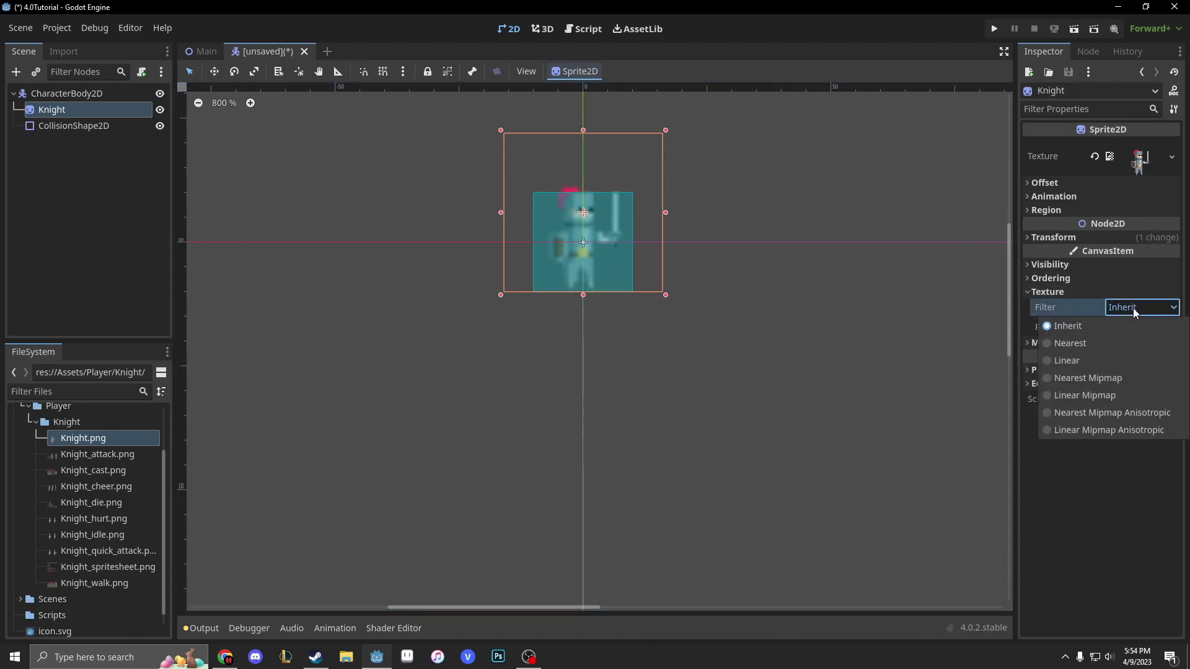
left_click(1125, 343)
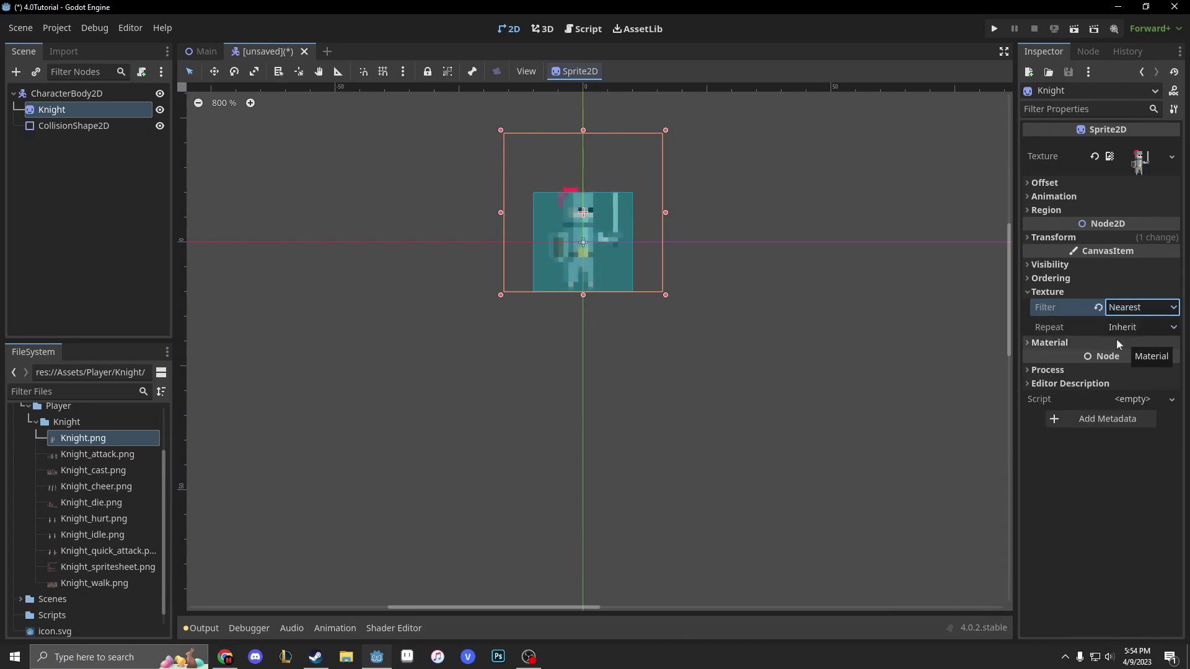
Resize the collision rectangle's top, right and left edges to fit the knight
left_click(910, 289)
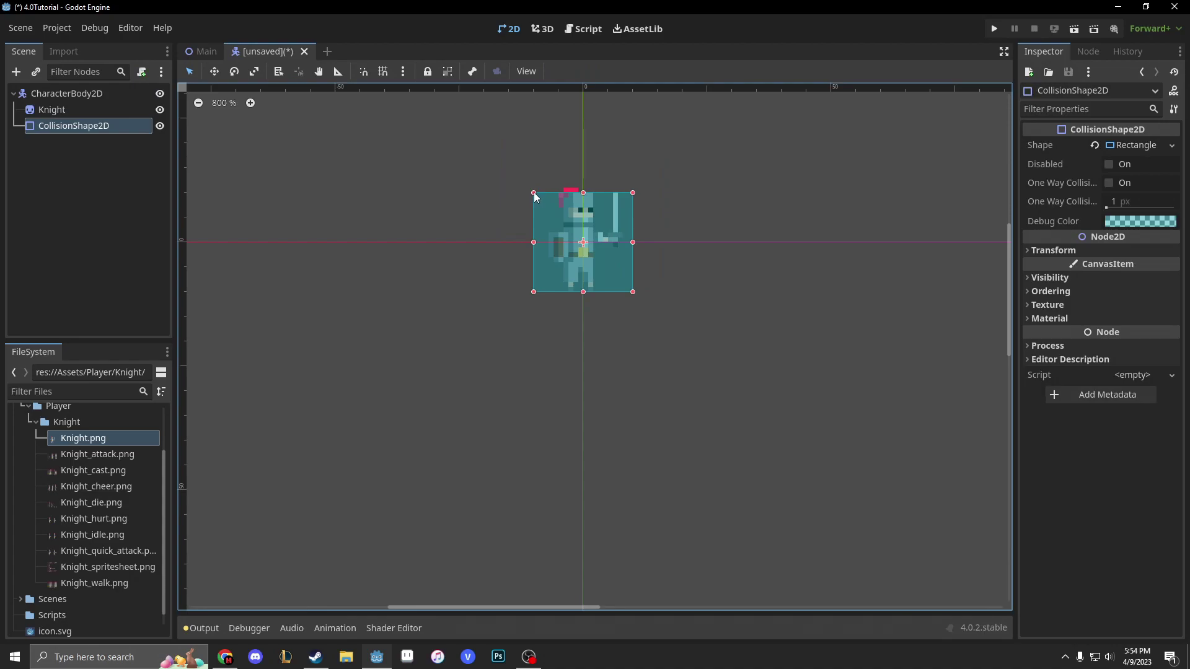
left_click_drag(534, 193, 534, 188)
left_click_drag(634, 239, 625, 238)
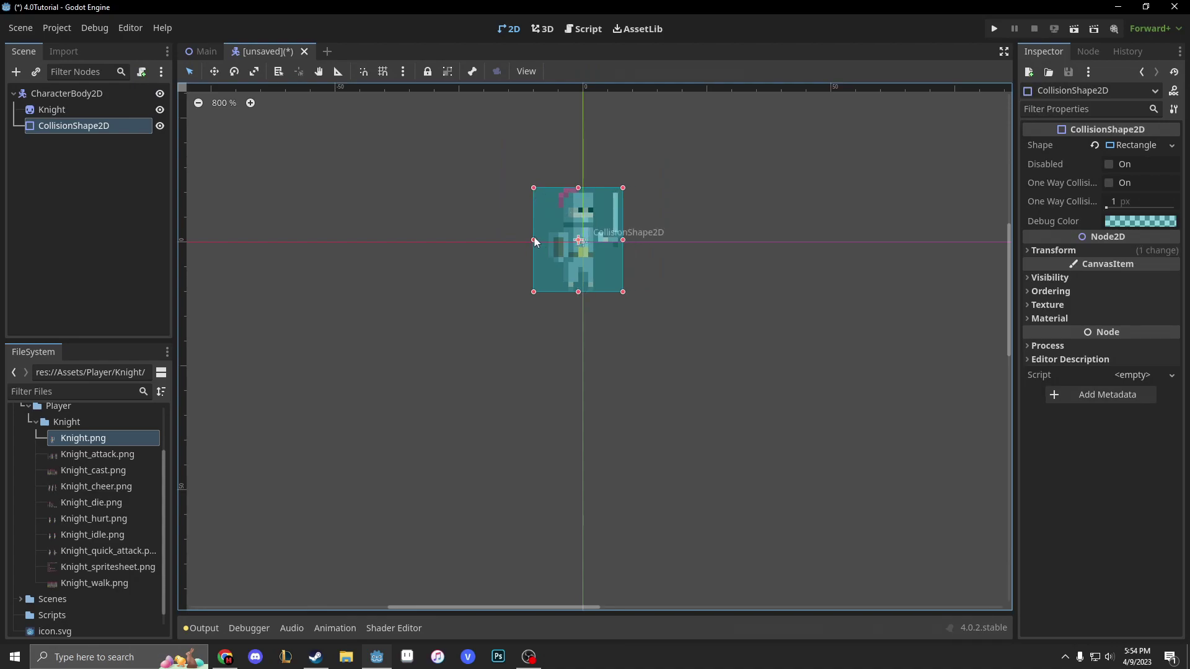
left_click_drag(535, 239, 548, 239)
left_click(463, 236)
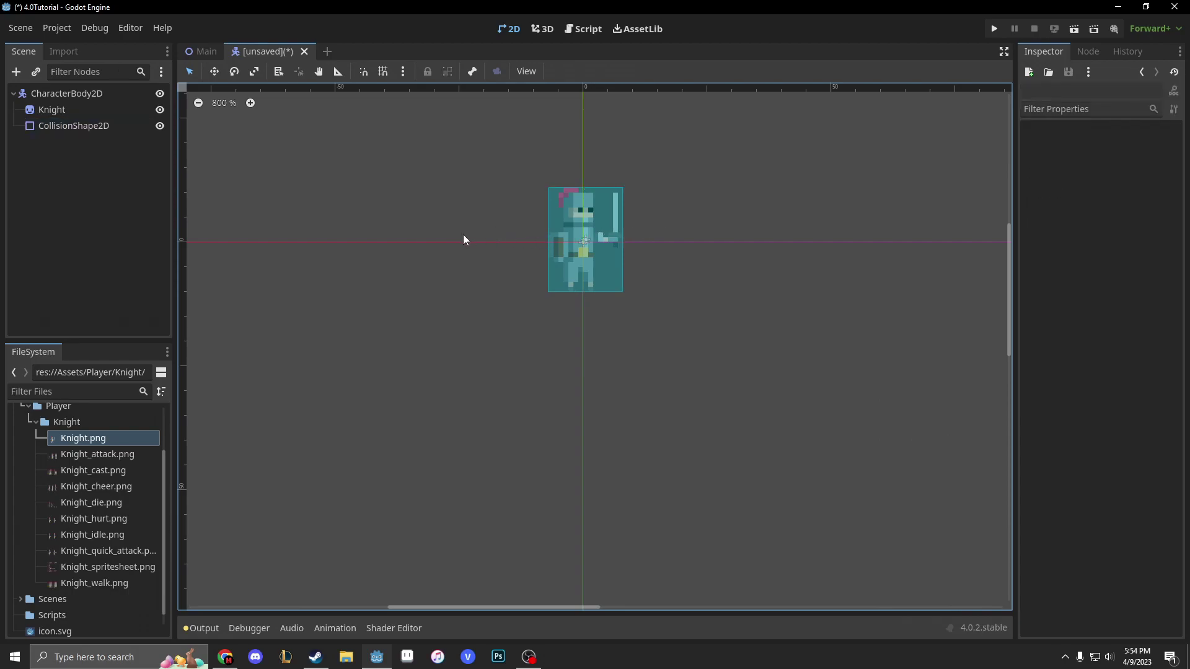
Rename the CharacterBody2D root node to Player
left_click(76, 93)
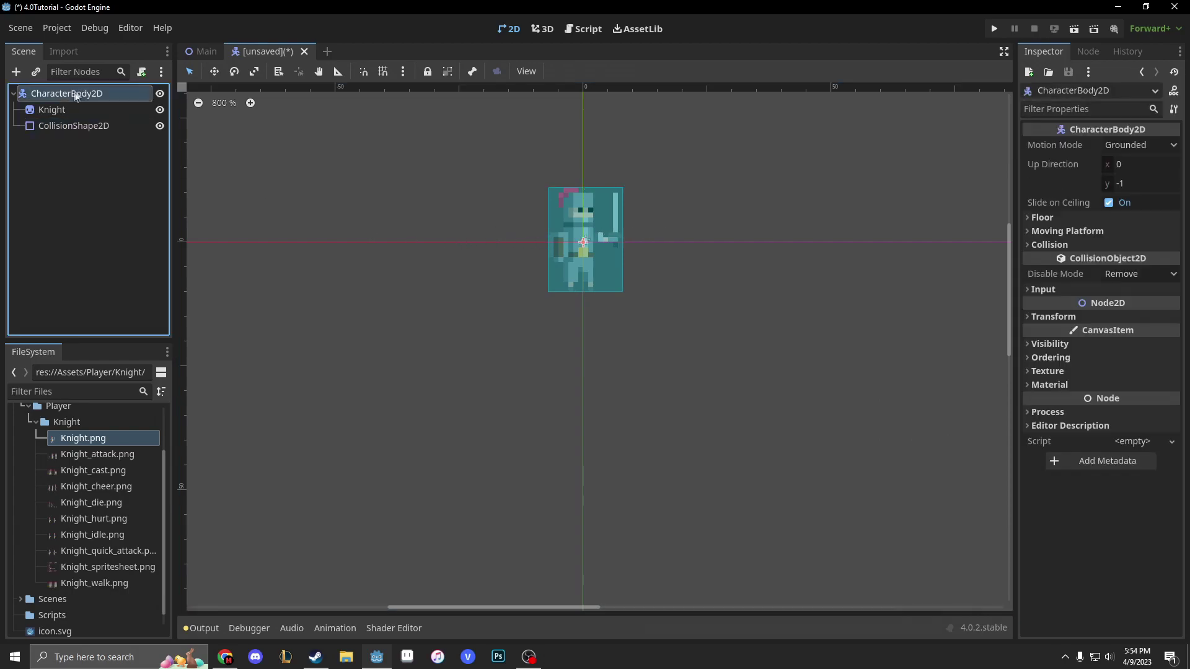
right_click(74, 93)
left_click(123, 227)
type("Player")
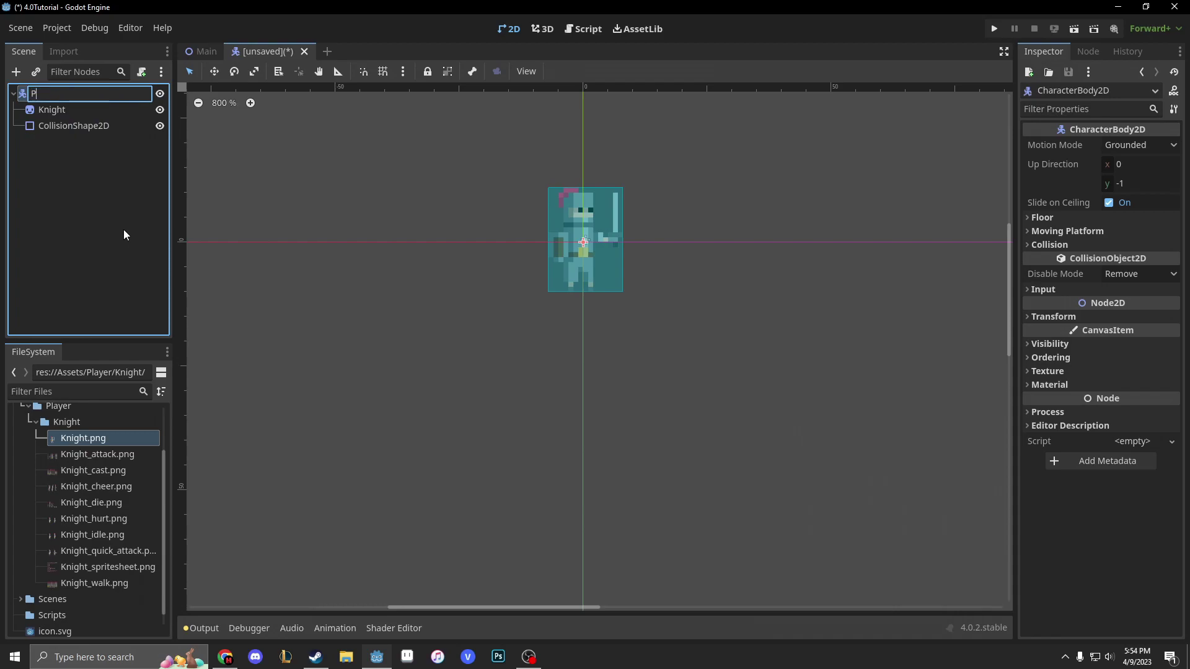
key("Return")
Save the scene as Player.tscn in a new res://Scenes/Player folder
key("ctrl+s")
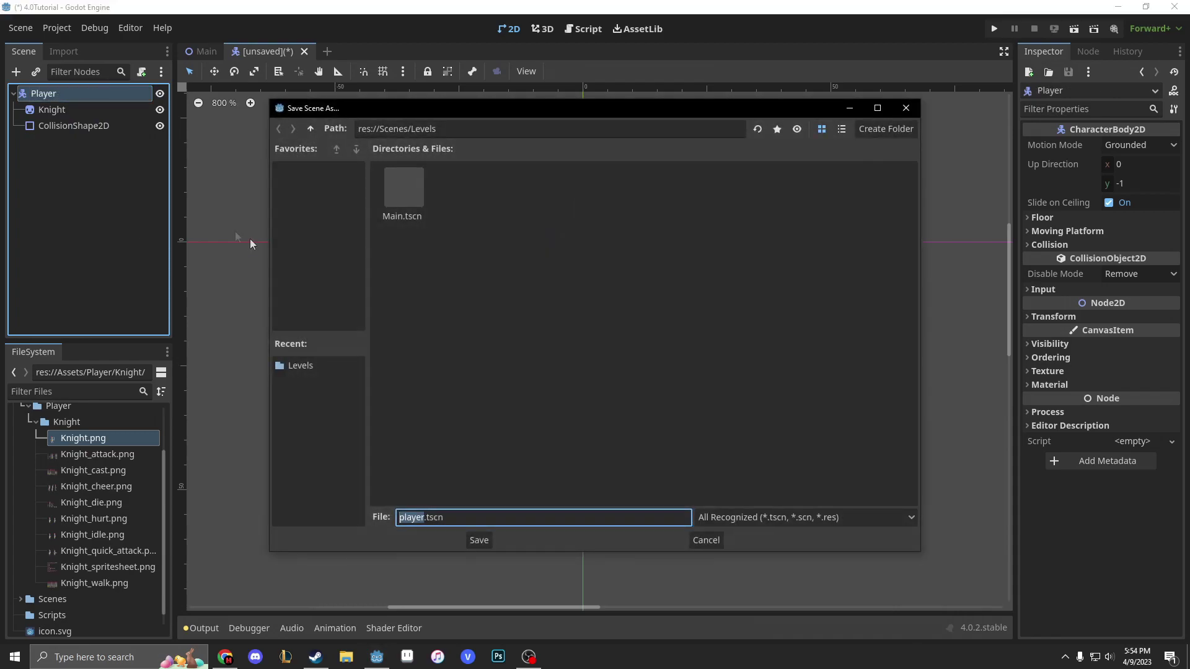
type("Player")
left_click(312, 129)
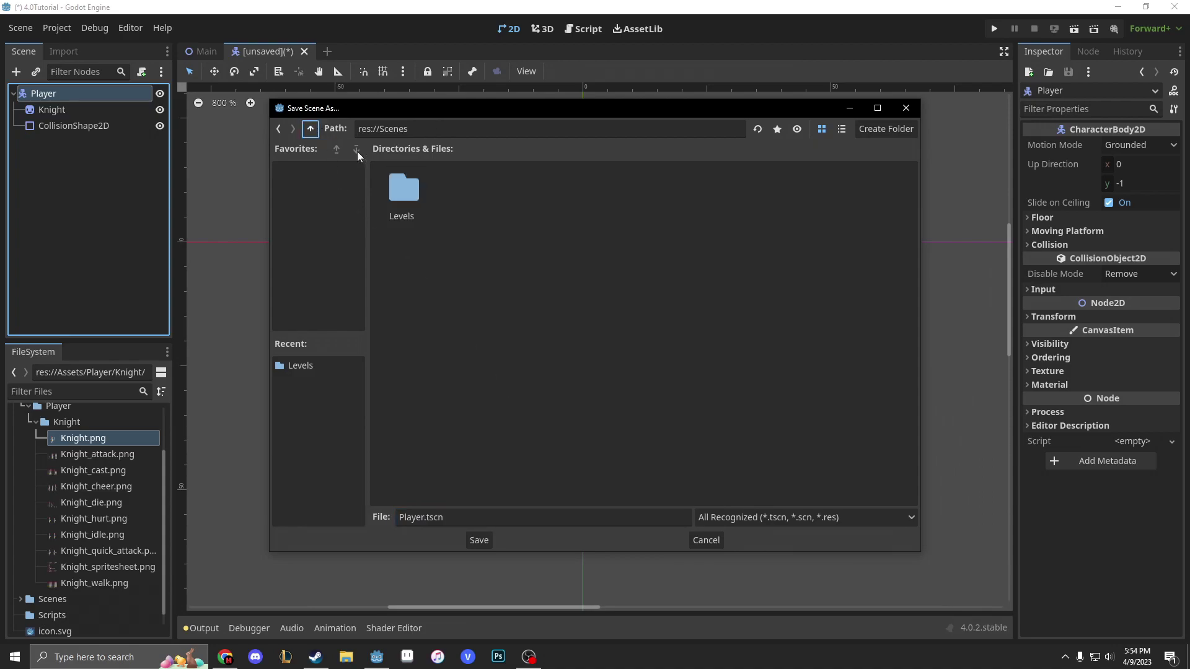
right_click(492, 200)
left_click(543, 211)
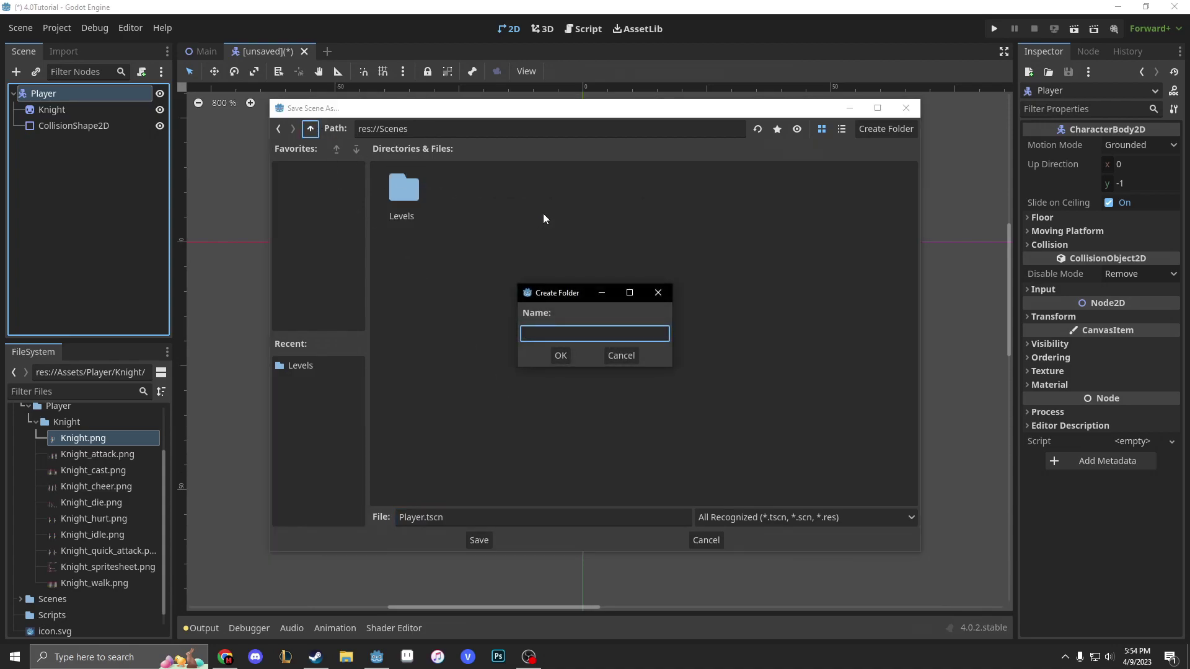
type("Player")
key("Return")
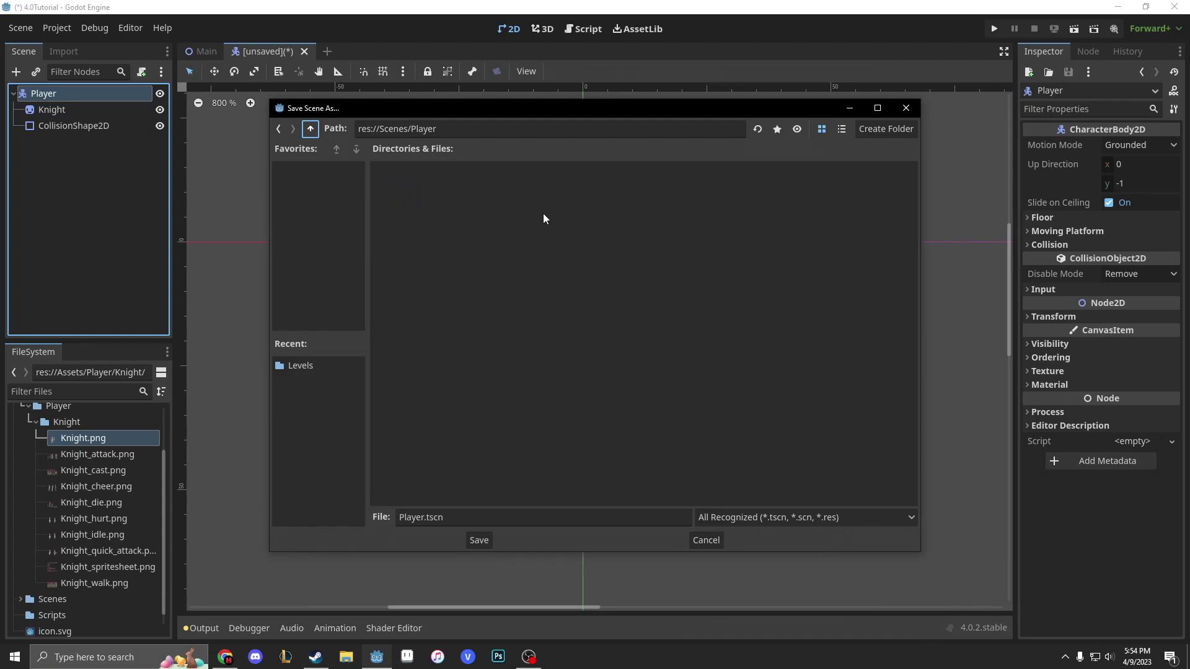
left_click(479, 541)
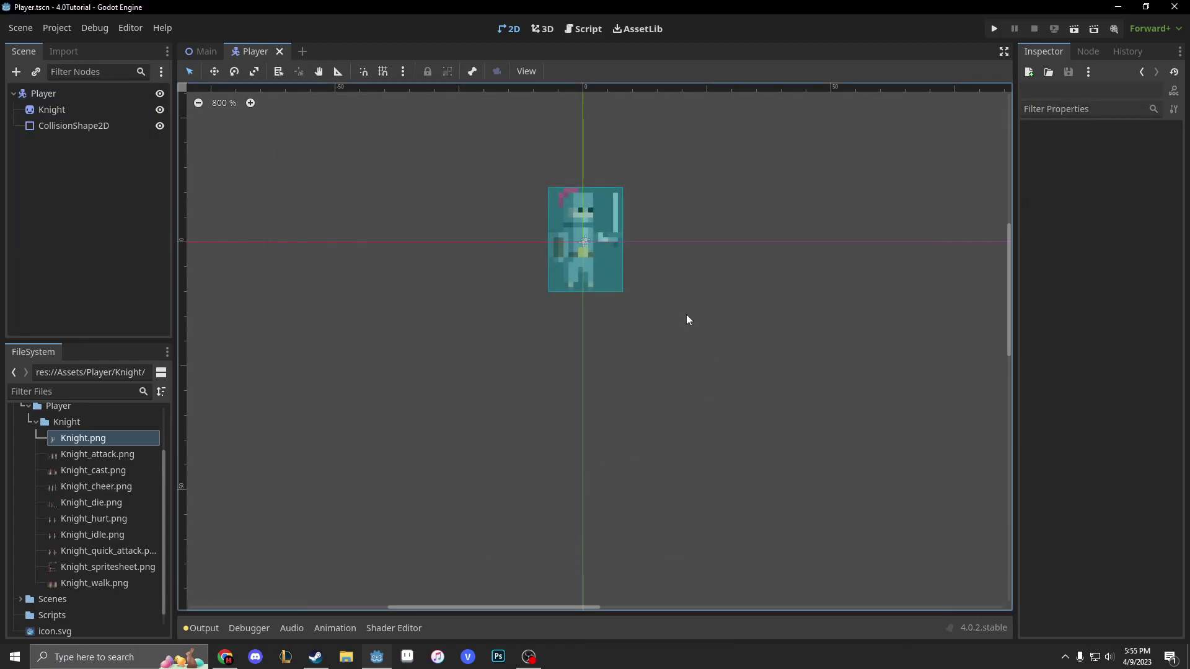
Instance Player.tscn from Scenes/Player into the Main scene and run the project
scroll(688, 314, "down", 2)
left_click(205, 50)
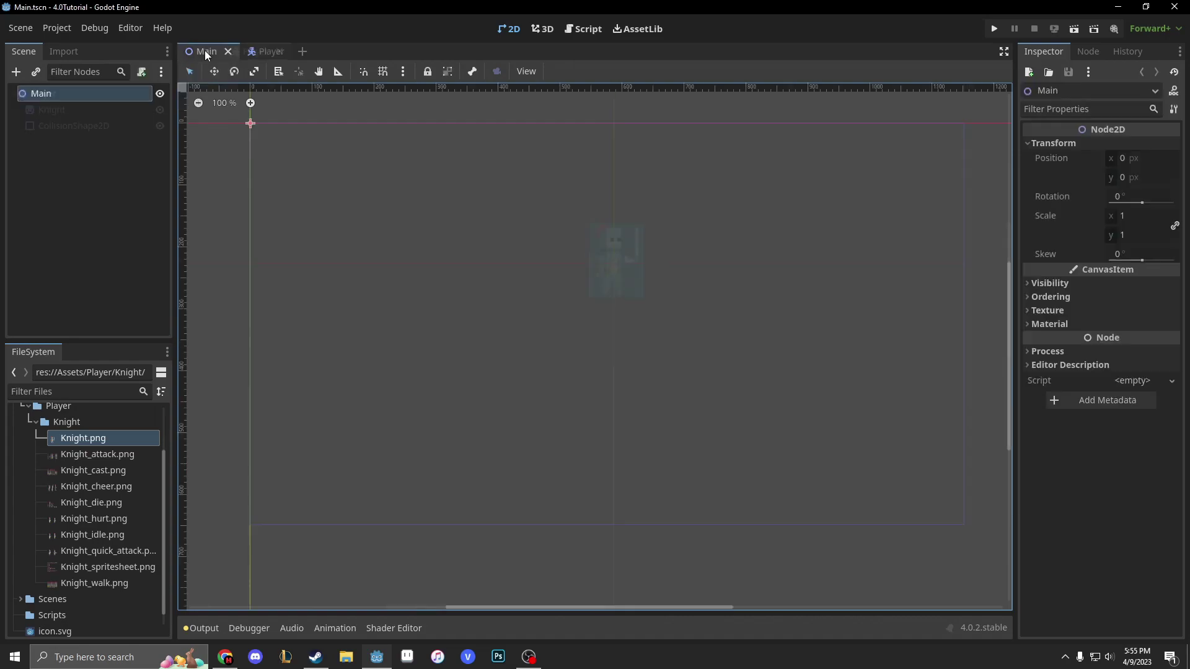
left_click(35, 422)
left_click(28, 460)
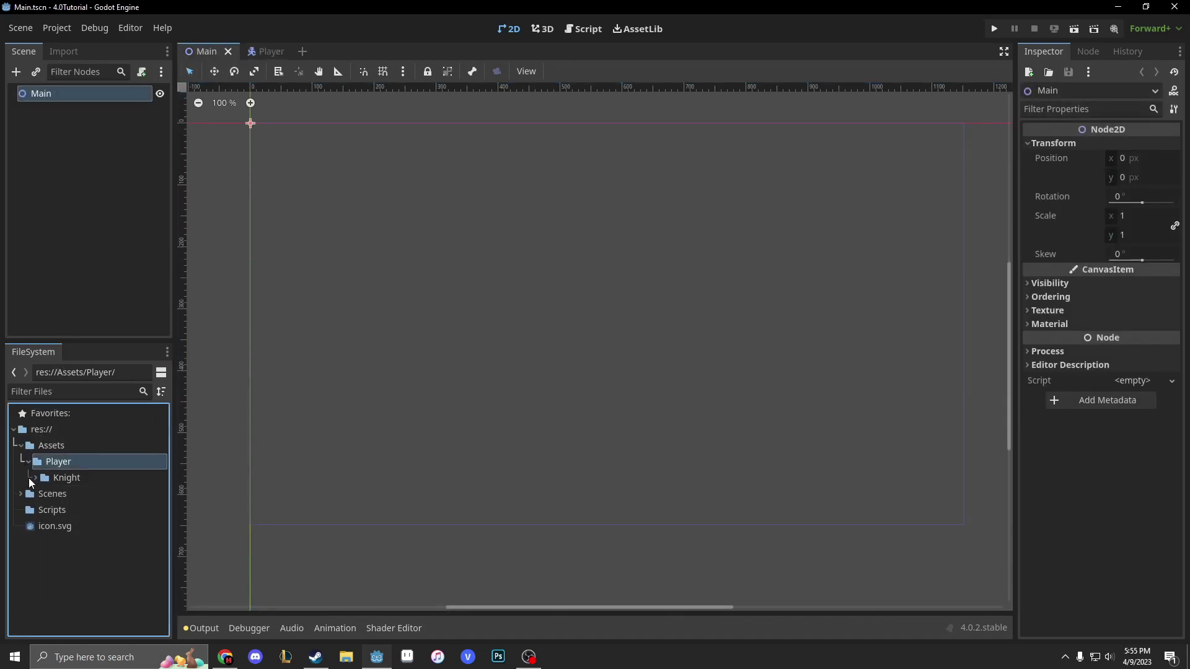
left_click(31, 461)
left_click(21, 446)
left_click(21, 462)
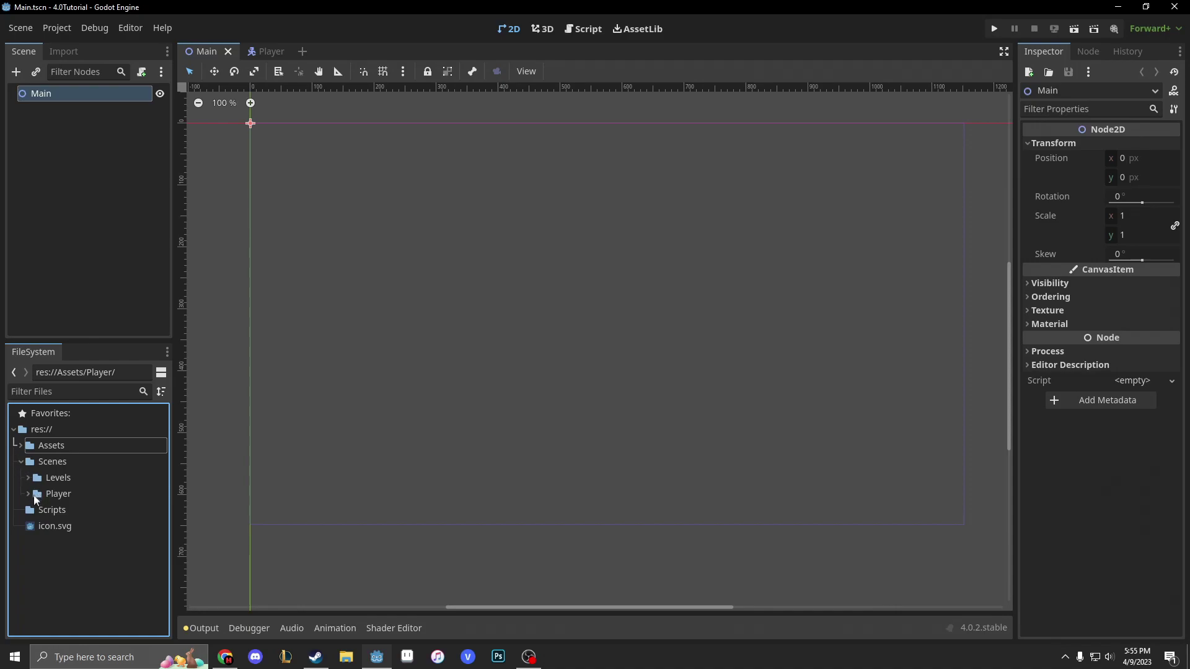
left_click(28, 494)
left_click_drag(50, 508, 524, 303)
left_click(994, 29)
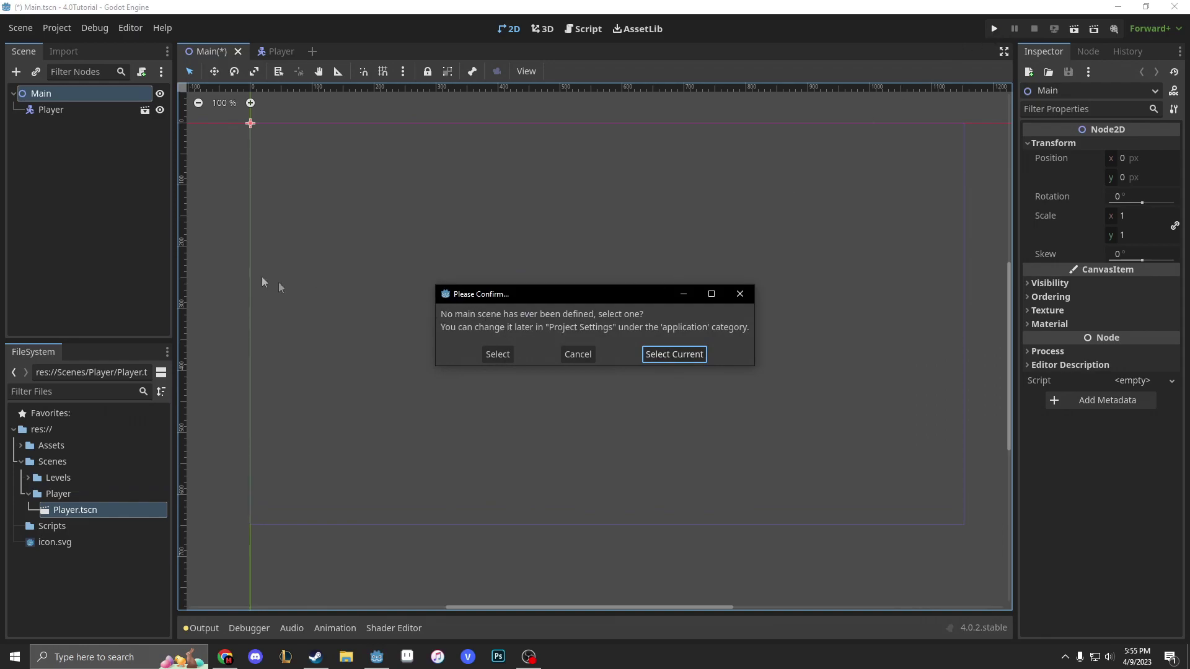
Choose Select Current to make Main the main scene and launch the game
left_click(670, 358)
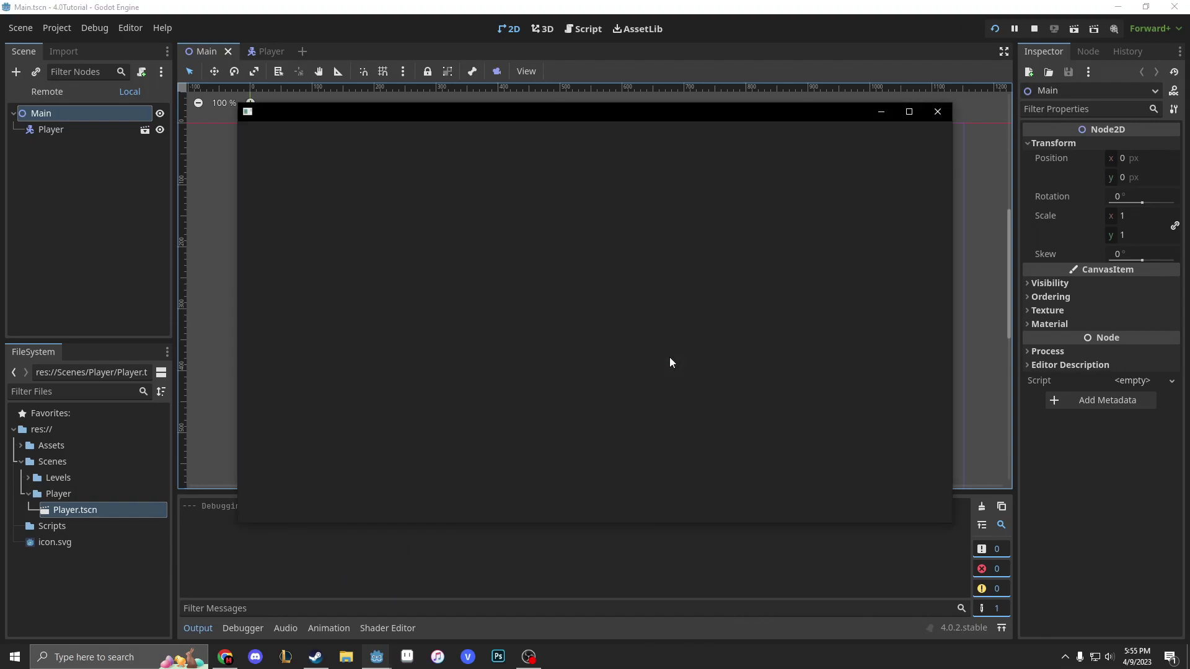